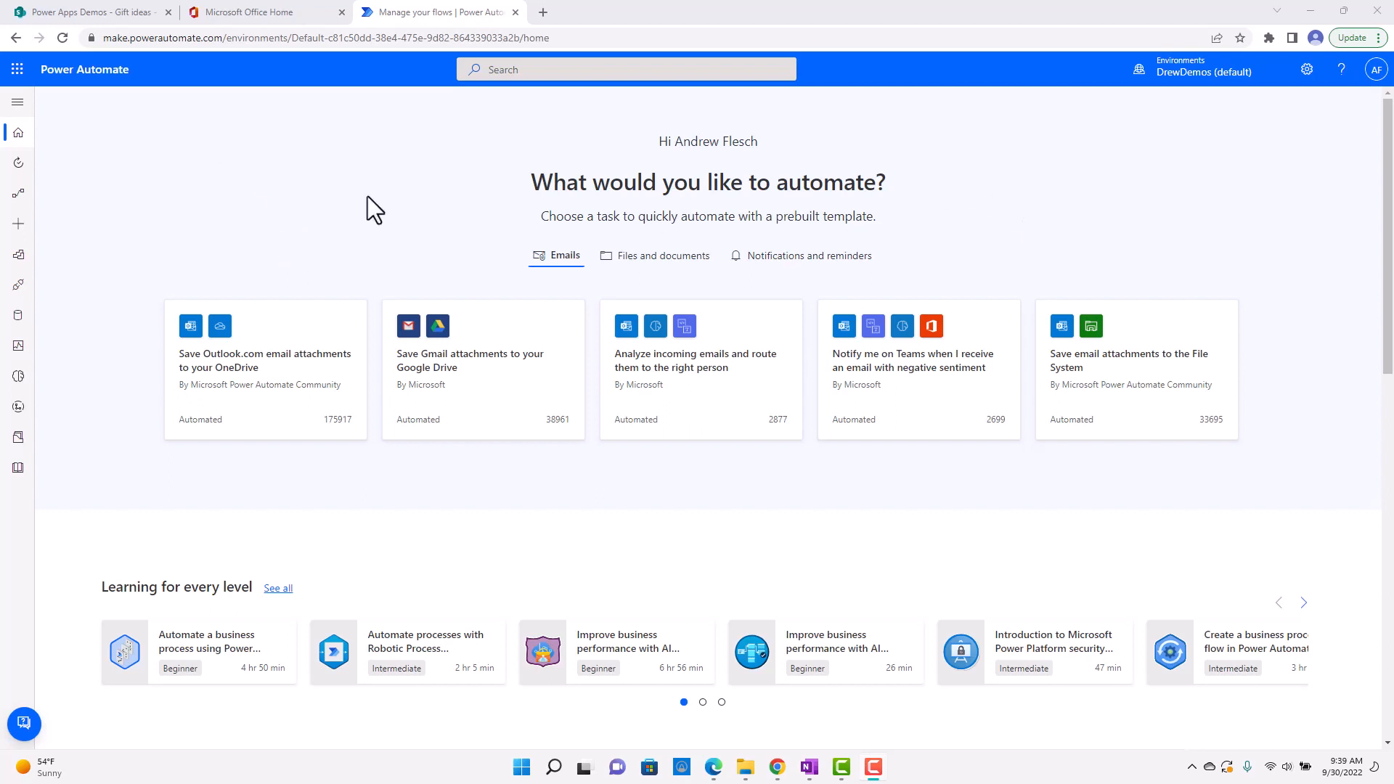
Create an automated cloud flow named "Test Notification" using the SharePoint trigger "When an item is created".
{"action": "left_click", "coordinate": [19, 228]}
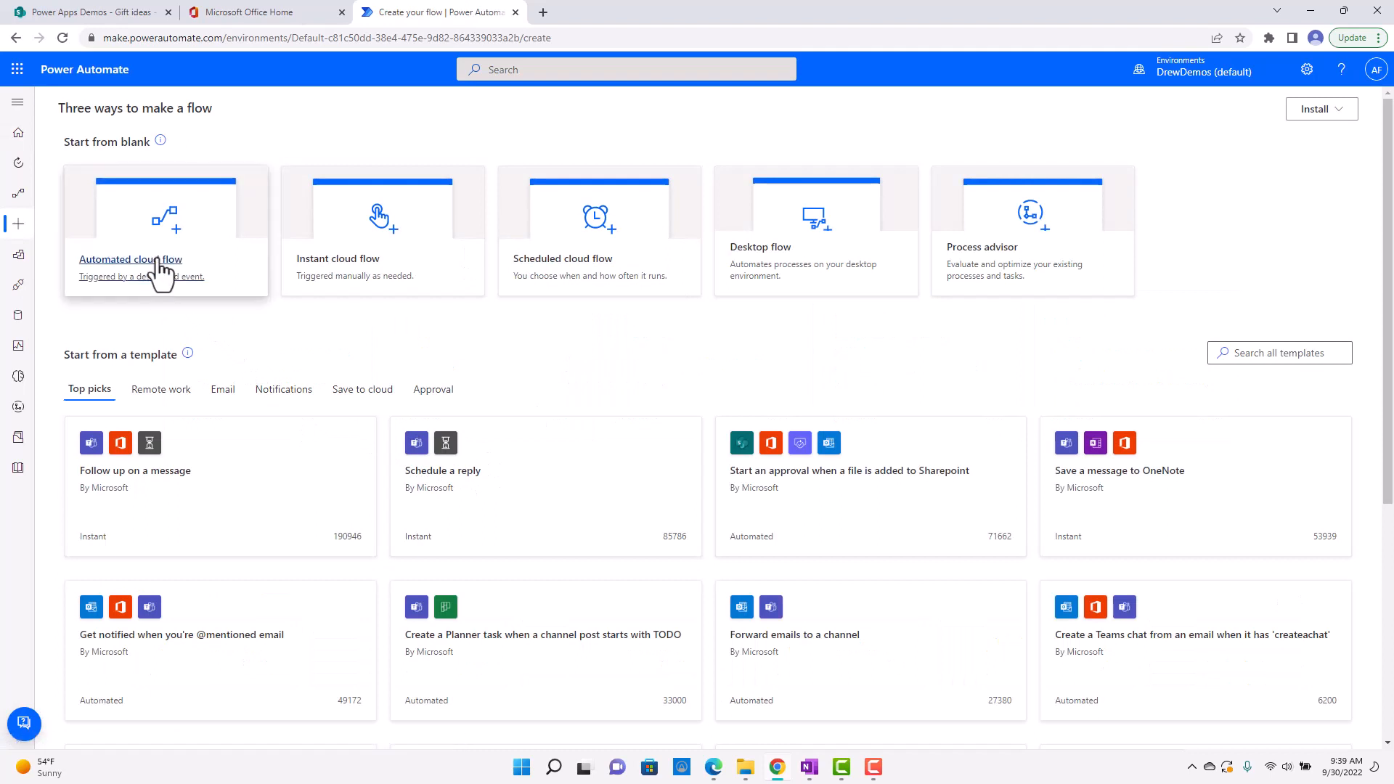
{"action": "left_click", "coordinate": [119, 217]}
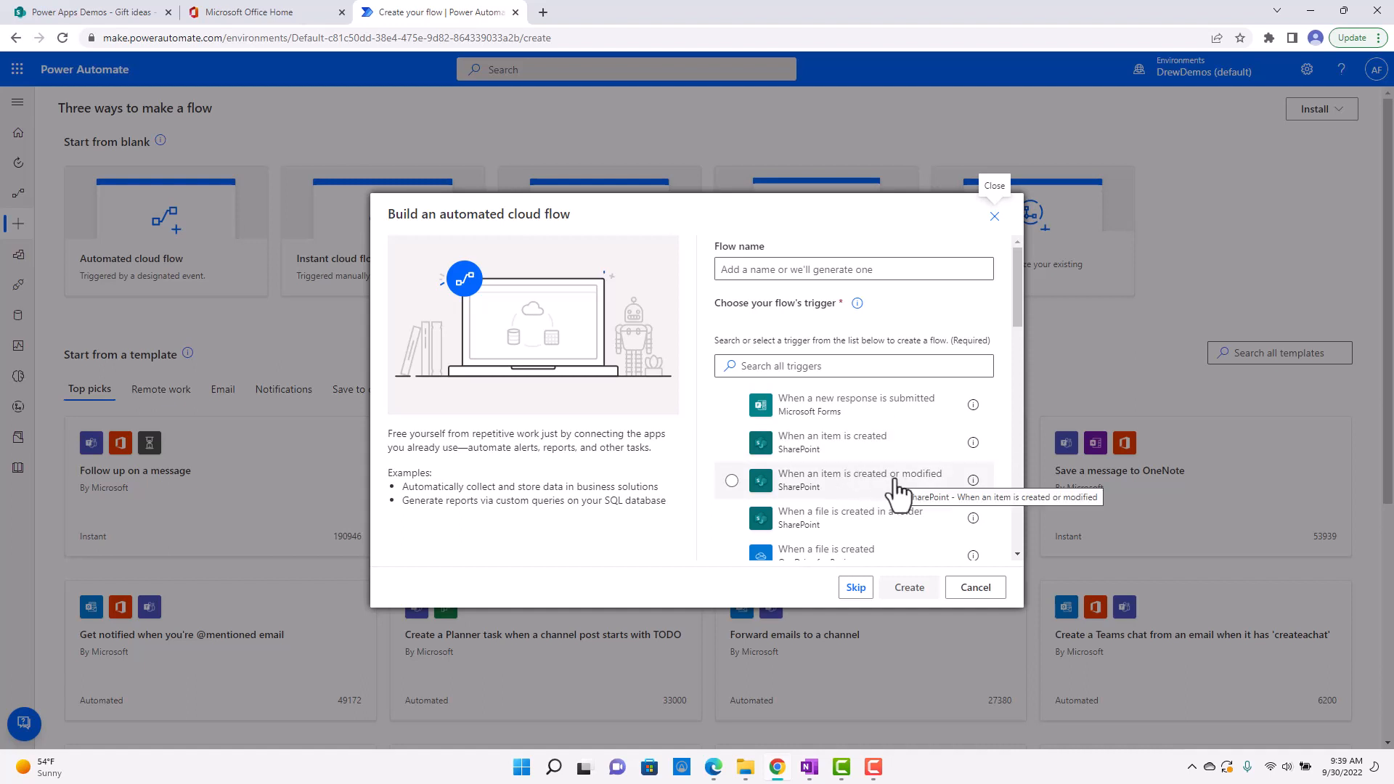
{"action": "scroll", "coordinate": [904, 497], "scroll_direction": "down", "scroll_amount": 2}
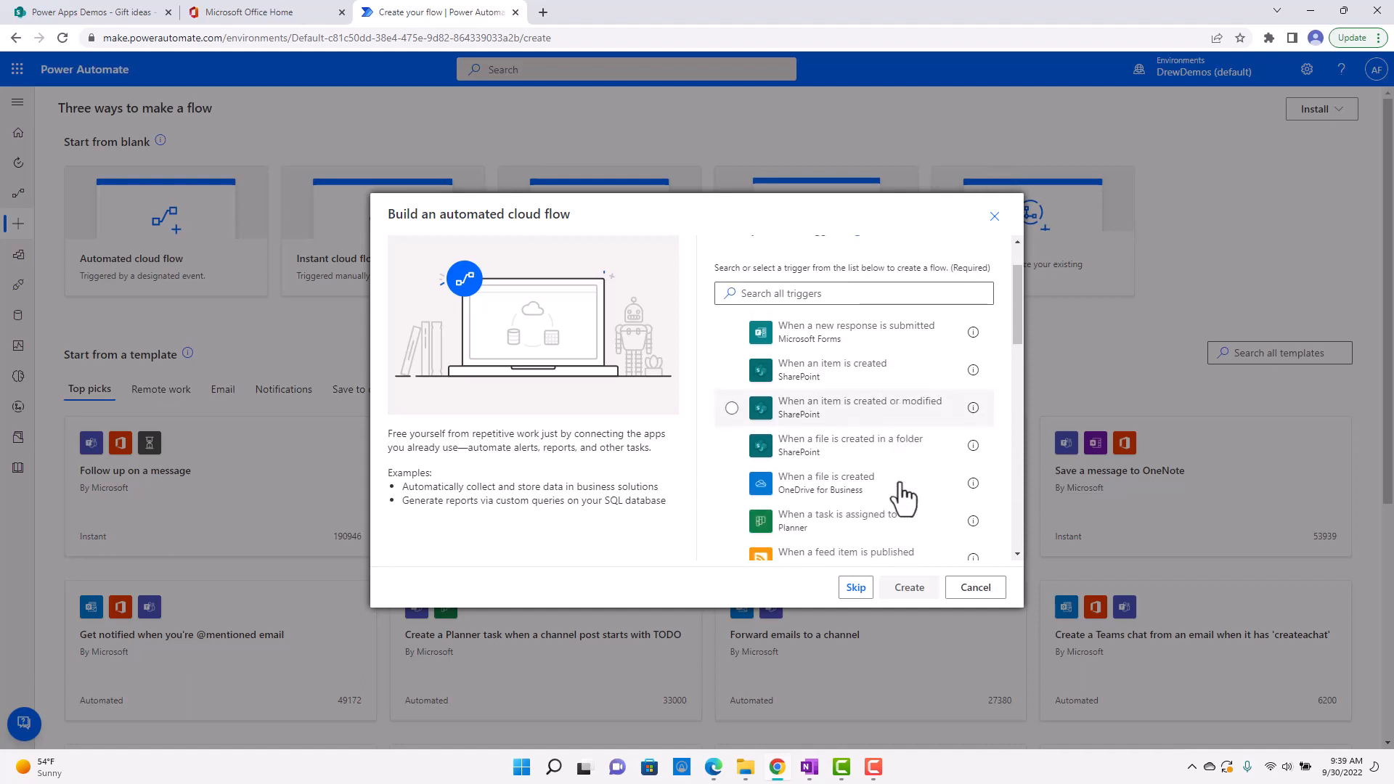
{"action": "scroll", "coordinate": [890, 512], "scroll_direction": "up", "scroll_amount": 3}
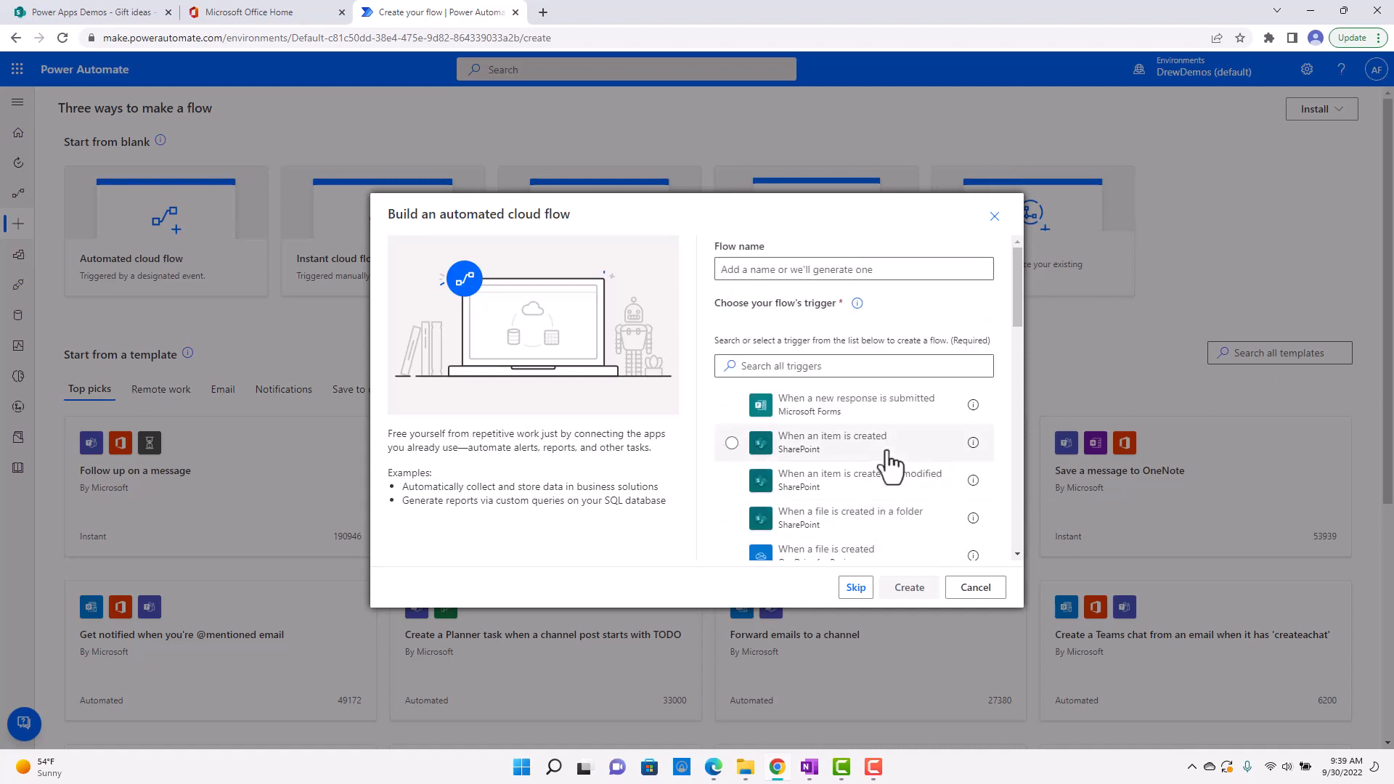
{"action": "left_click", "coordinate": [830, 269]}
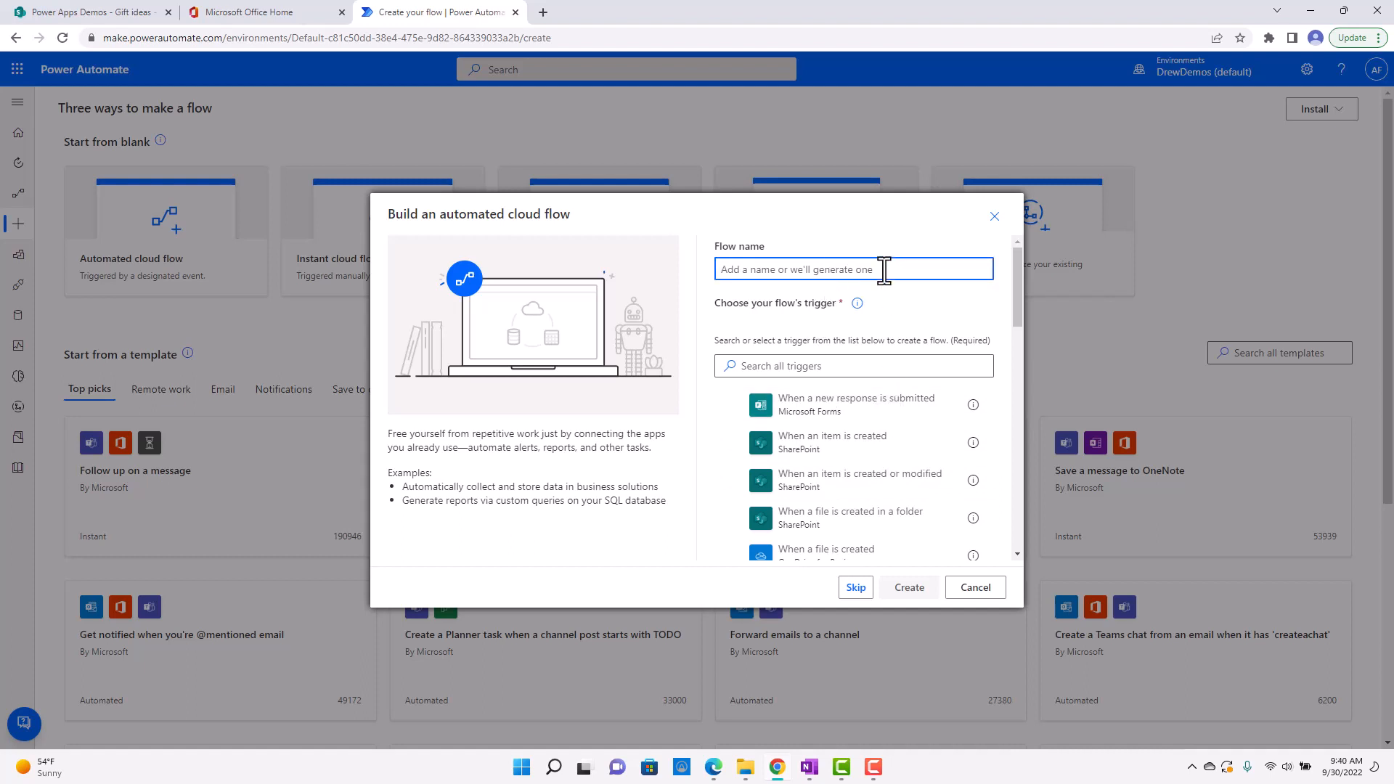
{"action": "type", "text": "Test Notification"}
{"action": "left_click", "coordinate": [881, 447]}
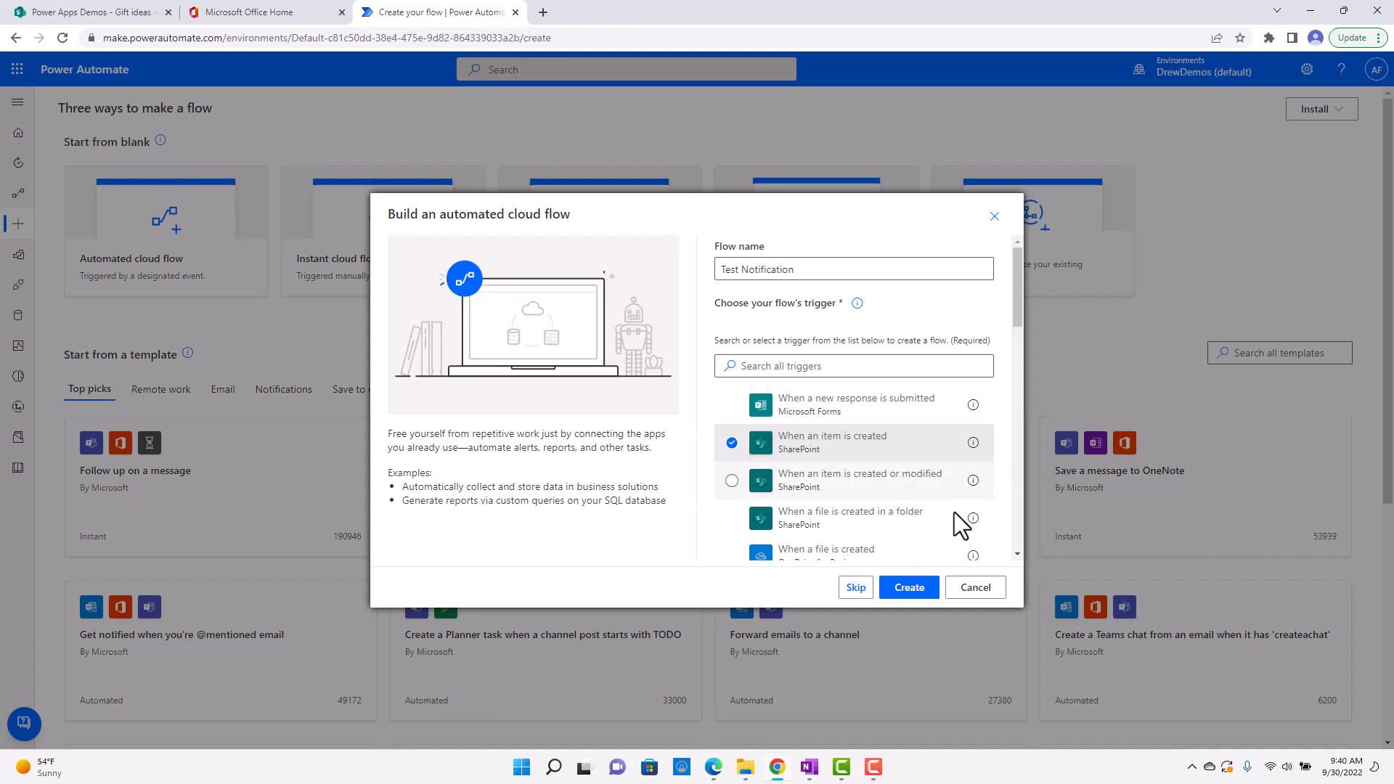
{"action": "left_click", "coordinate": [918, 589]}
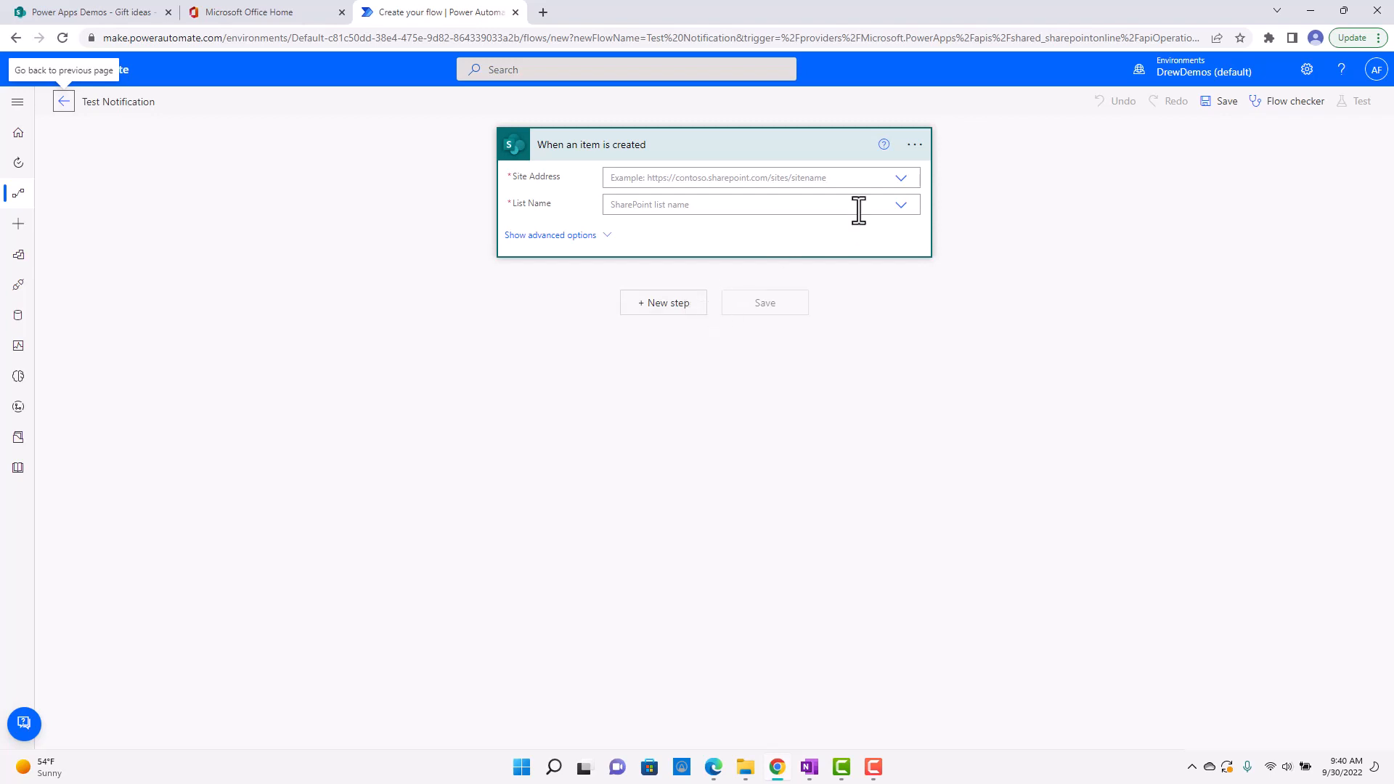
{"action": "left_click", "coordinate": [901, 180]}
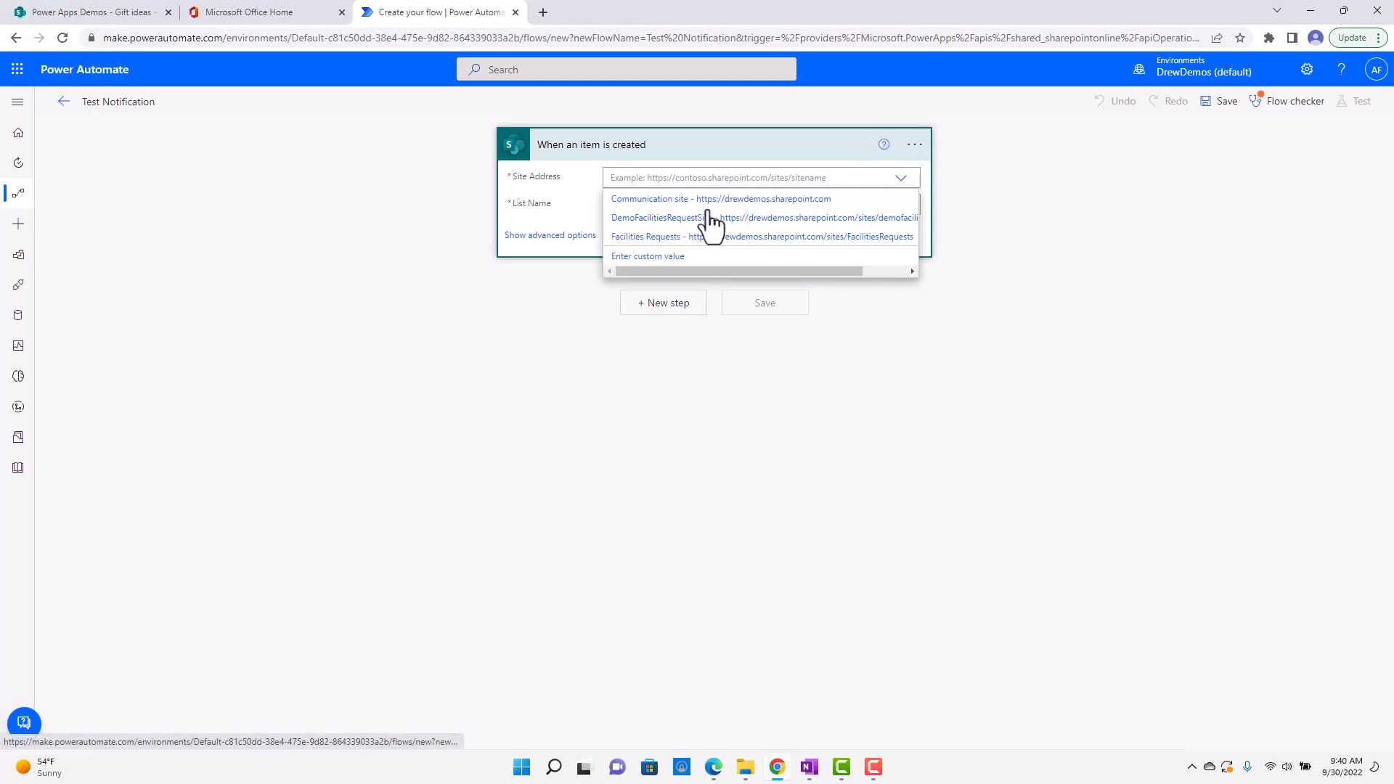
{"action": "left_click", "coordinate": [673, 260]}
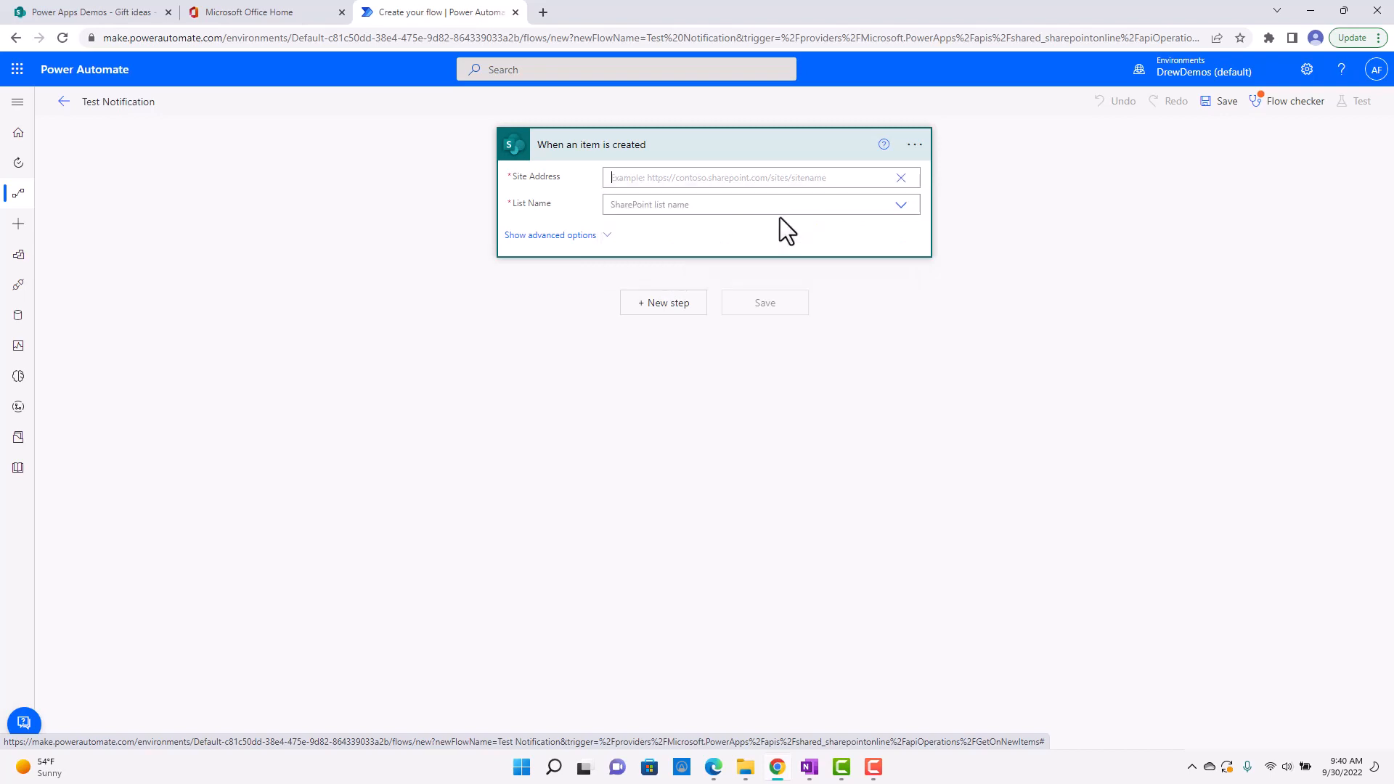
{"action": "left_click", "coordinate": [121, 12]}
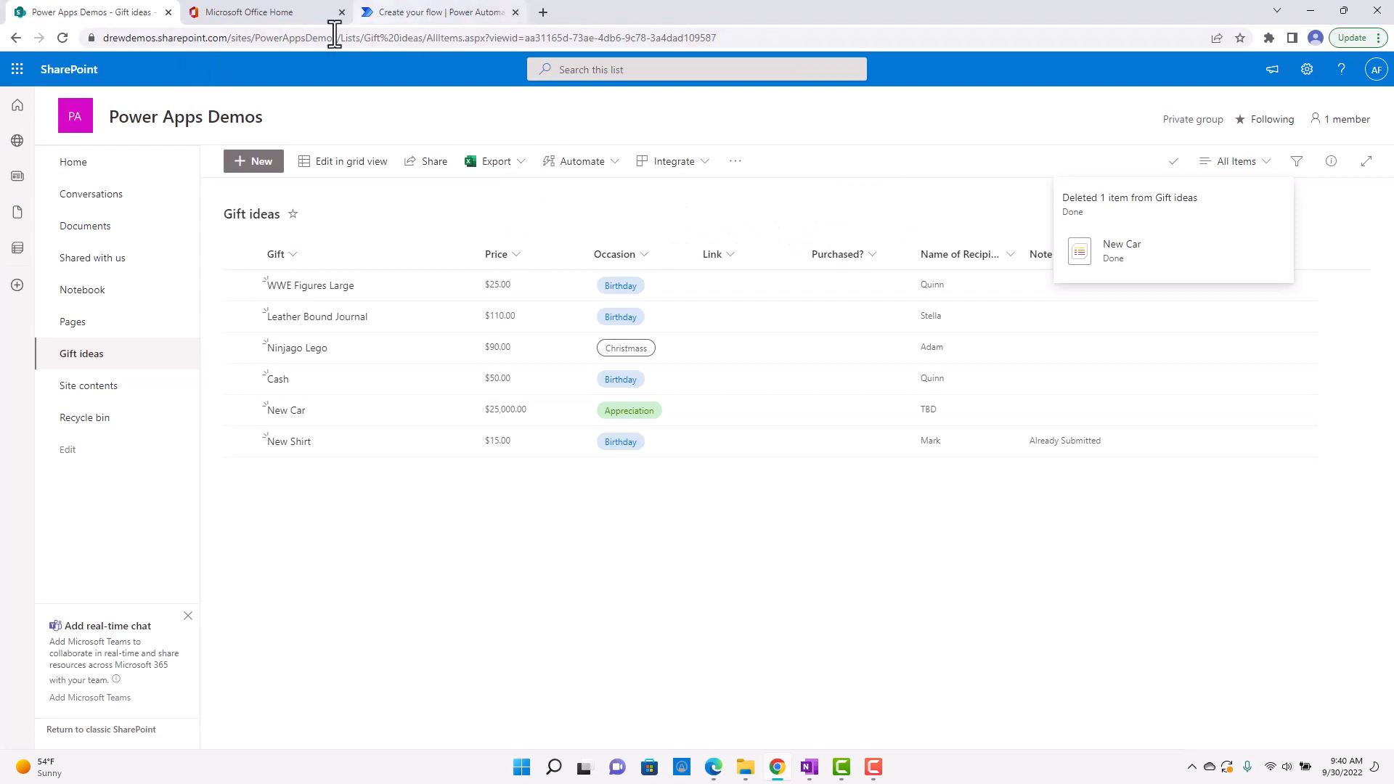
{"action": "left_click_drag", "start_coordinate": [341, 38], "coordinate": [93, 40]}
{"action": "right_click", "coordinate": [163, 35]}
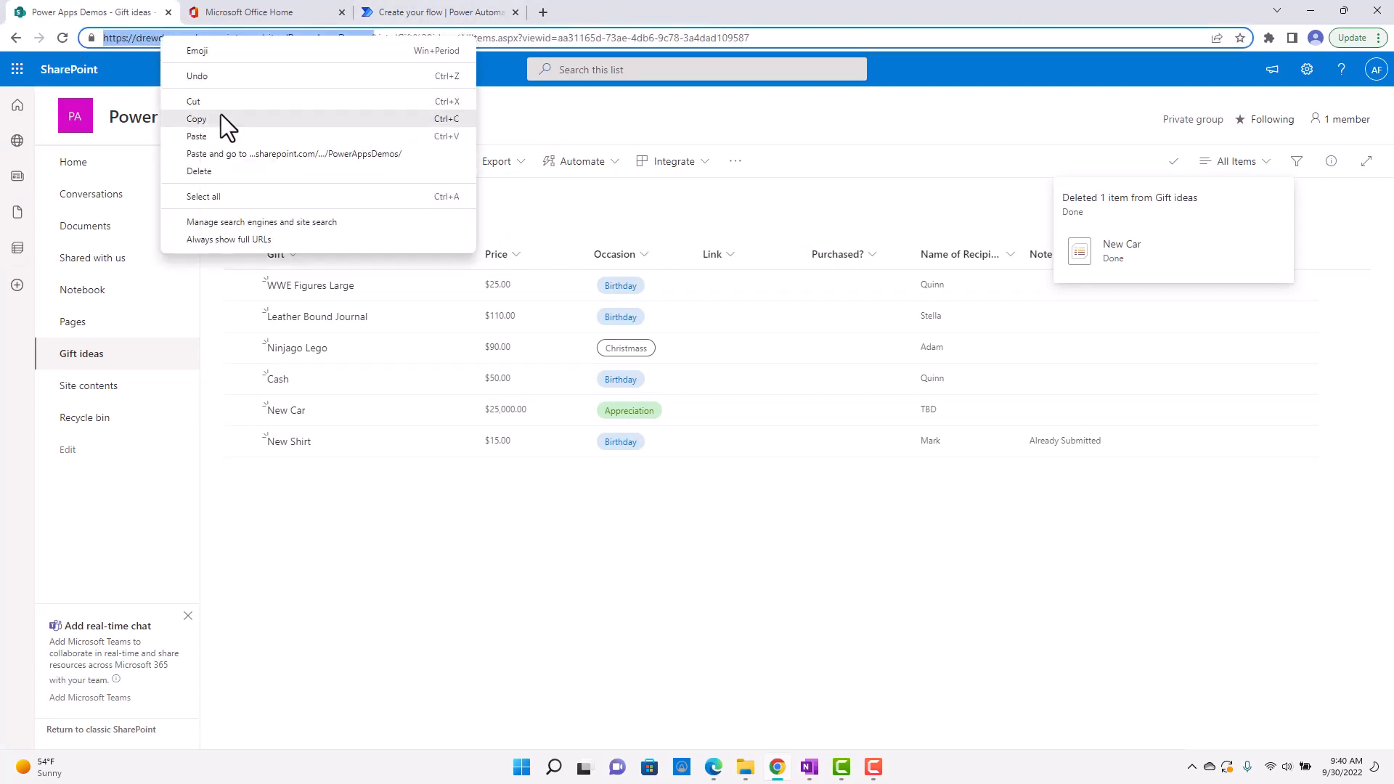
{"action": "left_click", "coordinate": [221, 116]}
{"action": "left_click", "coordinate": [451, 14]}
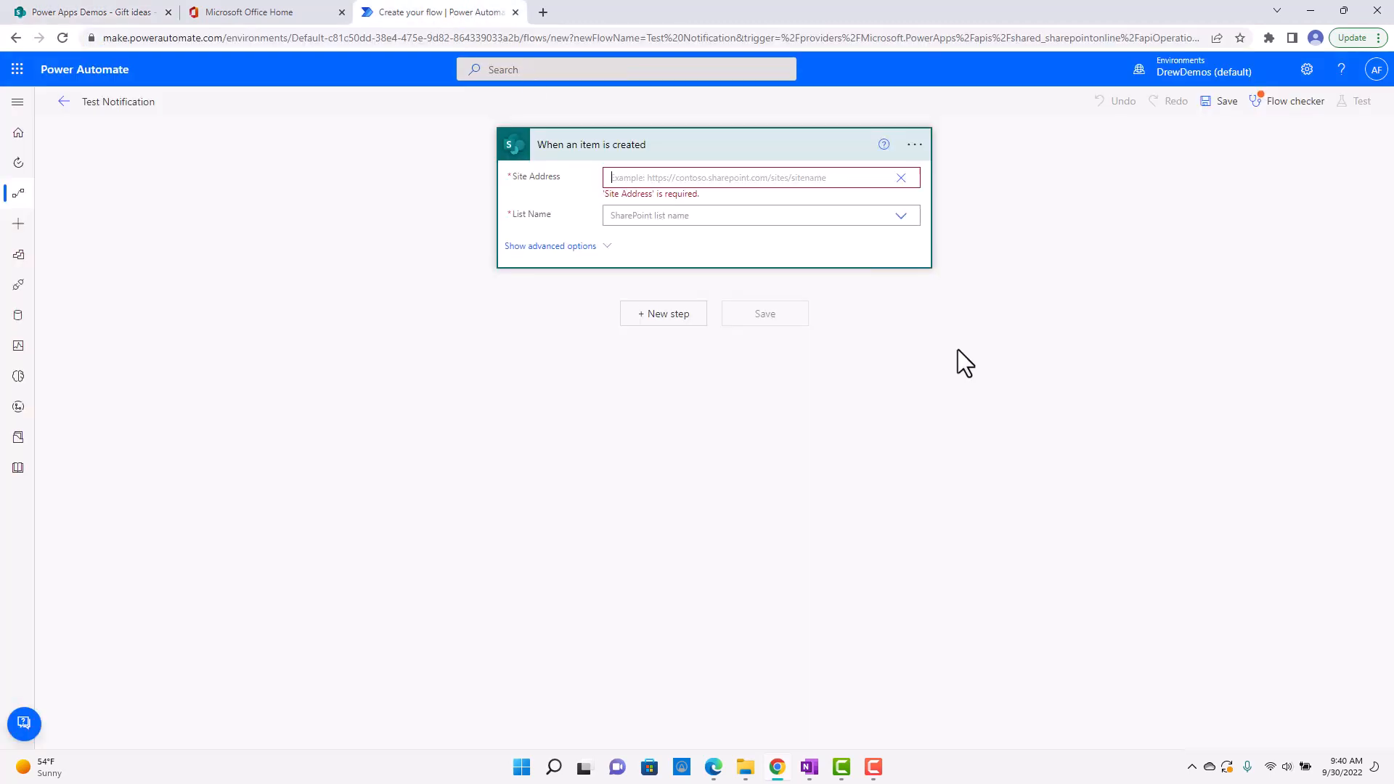
{"action": "right_click", "coordinate": [691, 182]}
{"action": "left_click", "coordinate": [746, 299]}
{"action": "left_click", "coordinate": [969, 254]}
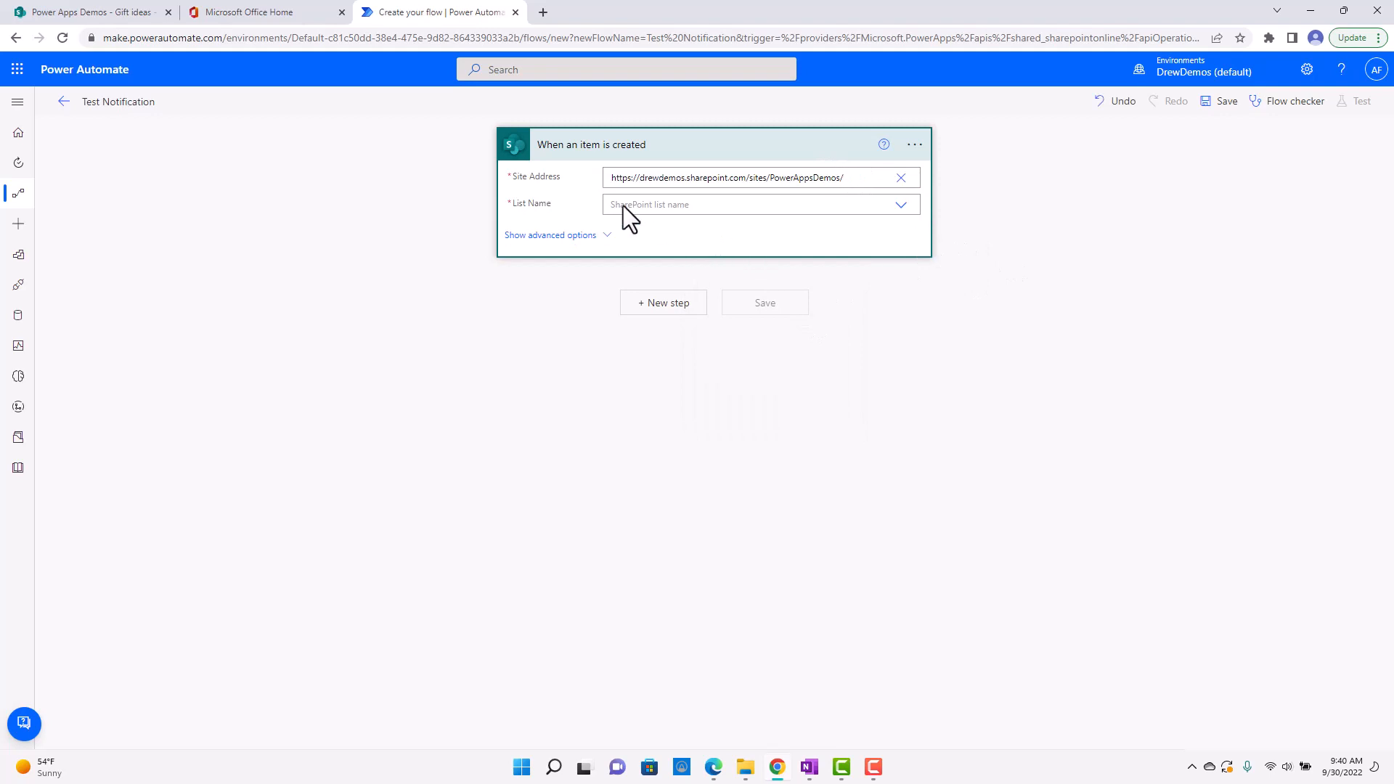
Check the list's name on the SharePoint site and set the trigger's List Name to Gift ideas.
{"action": "left_click", "coordinate": [106, 3]}
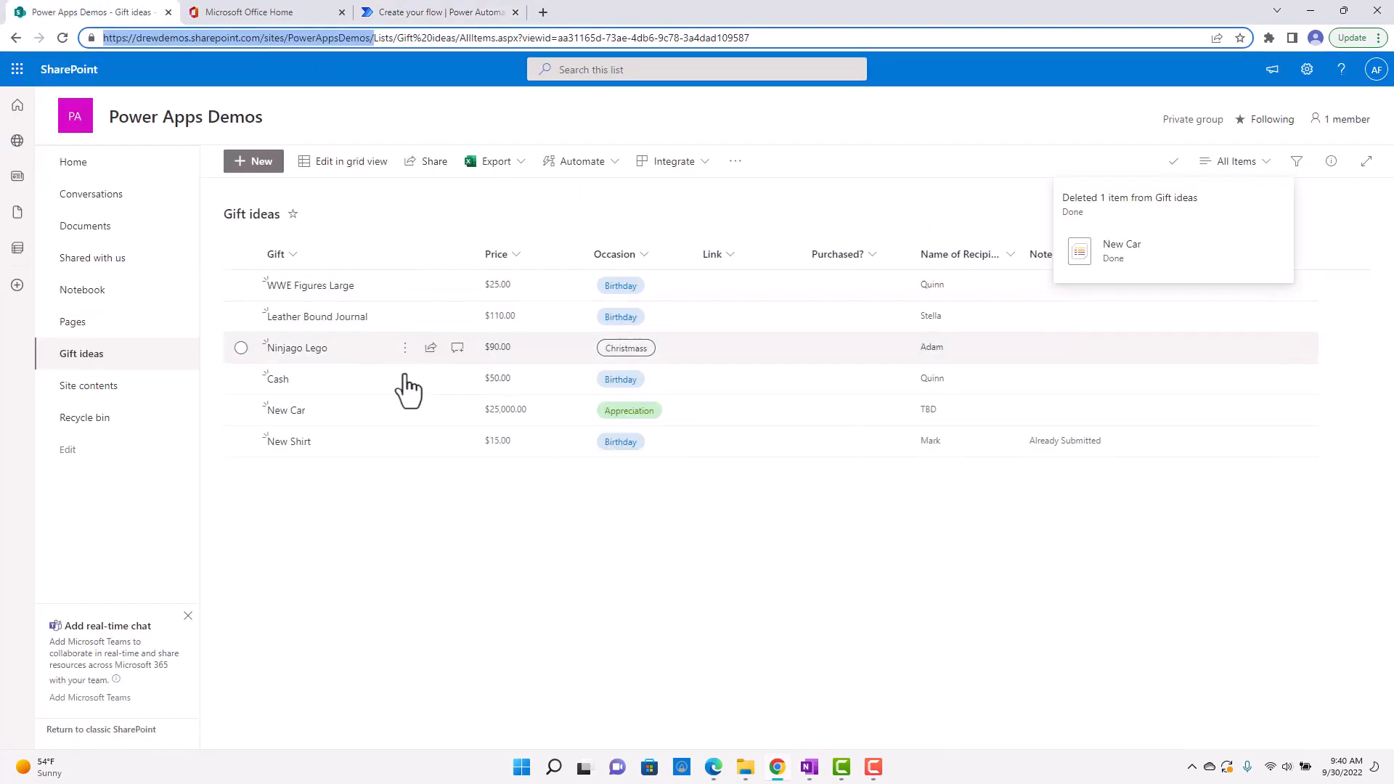
{"action": "left_click", "coordinate": [446, 16]}
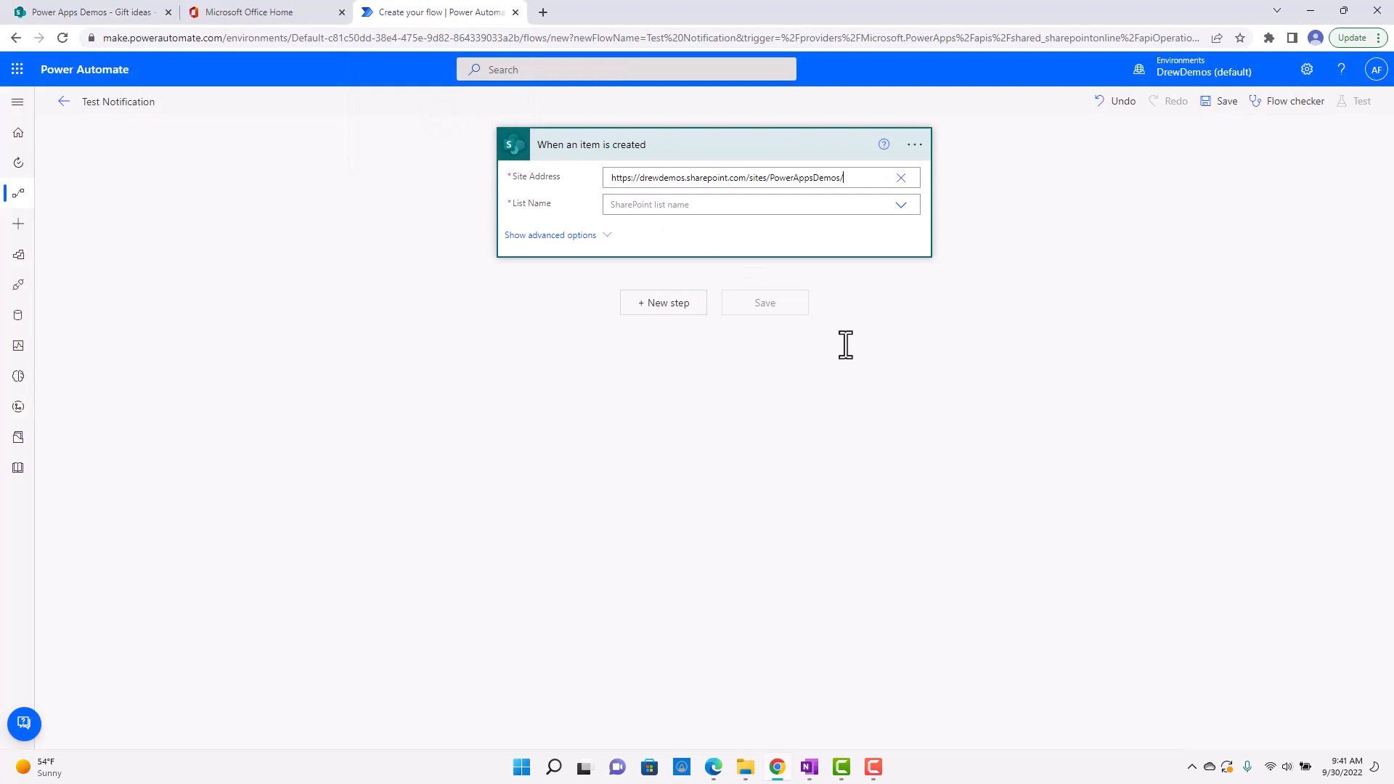
{"action": "left_click", "coordinate": [901, 205]}
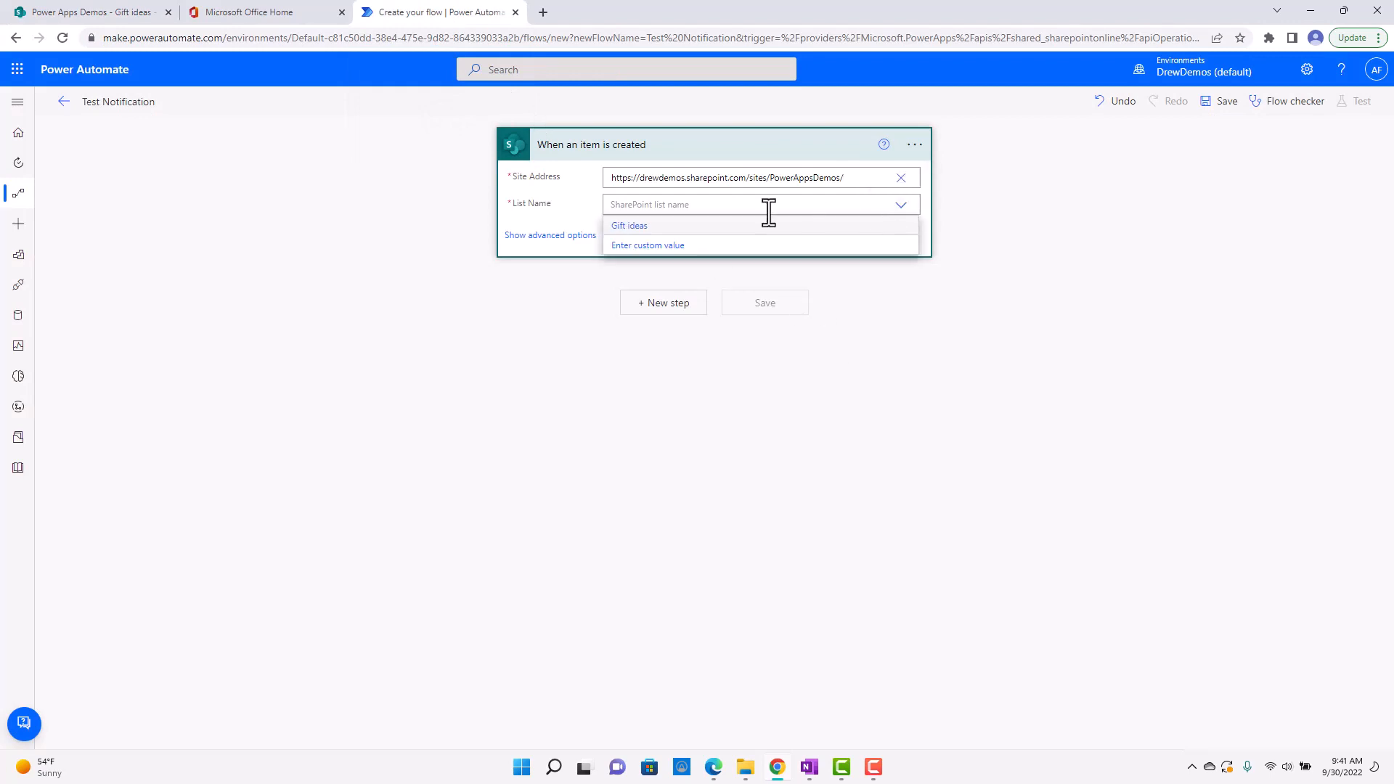
{"action": "left_click", "coordinate": [636, 228]}
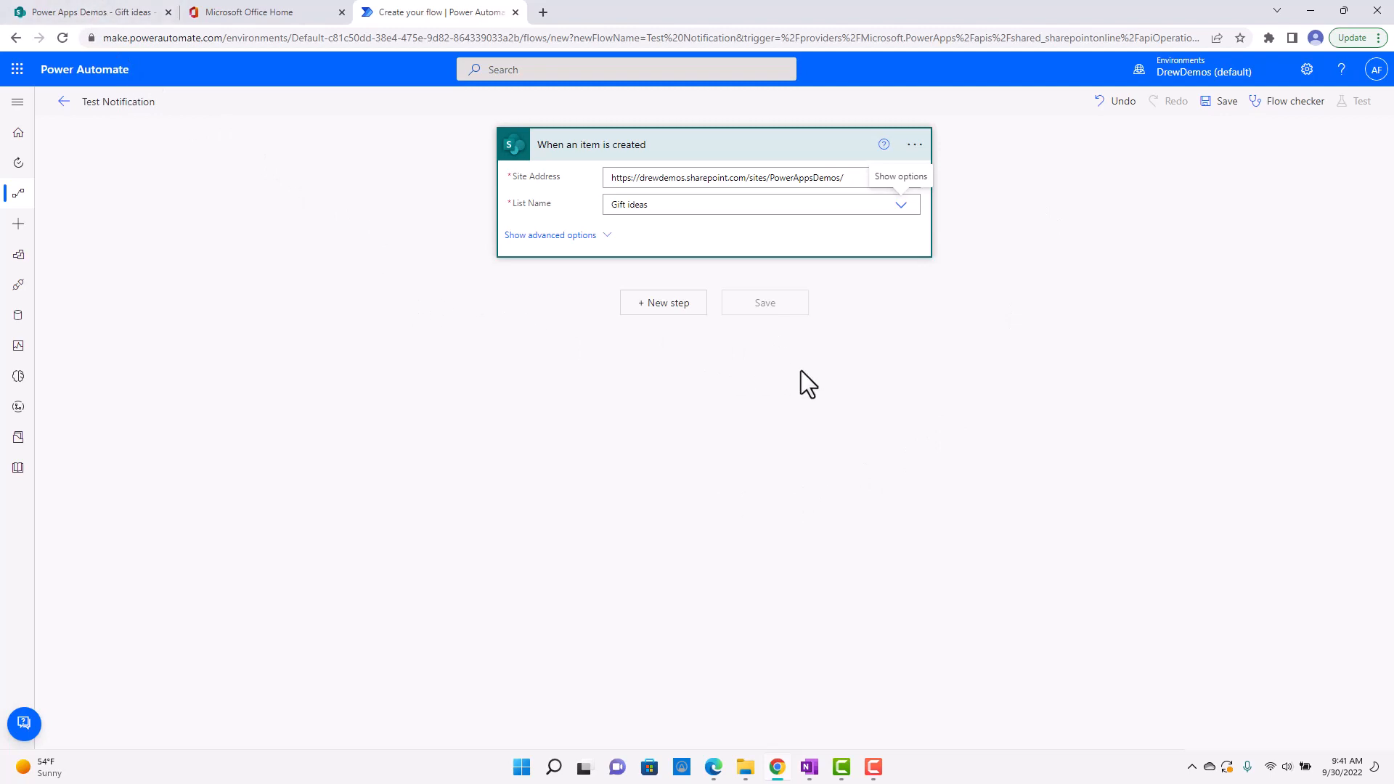
Add a "Send an email (V2)" action after the trigger and enter the recipient's e-mail address.
{"action": "left_click", "coordinate": [670, 305]}
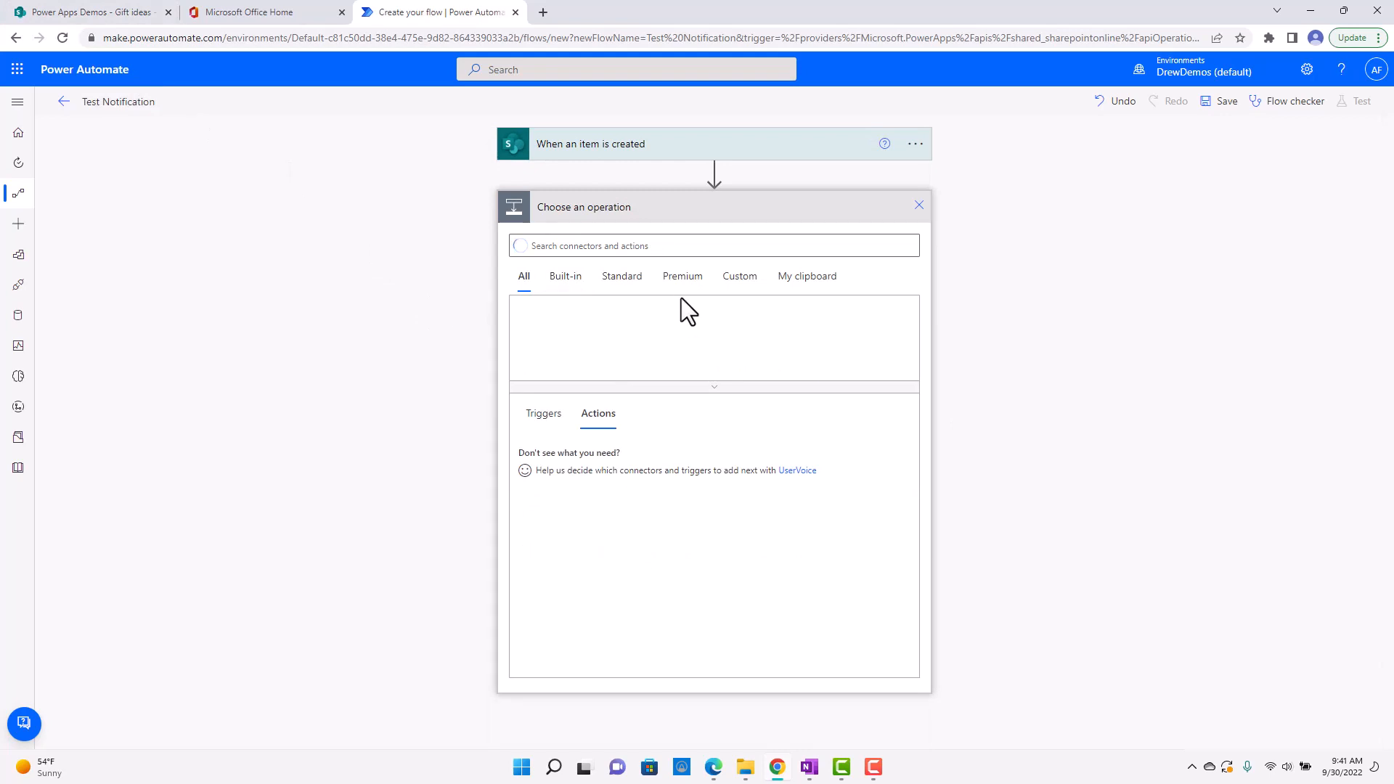
{"action": "type", "text": "send an emial"}
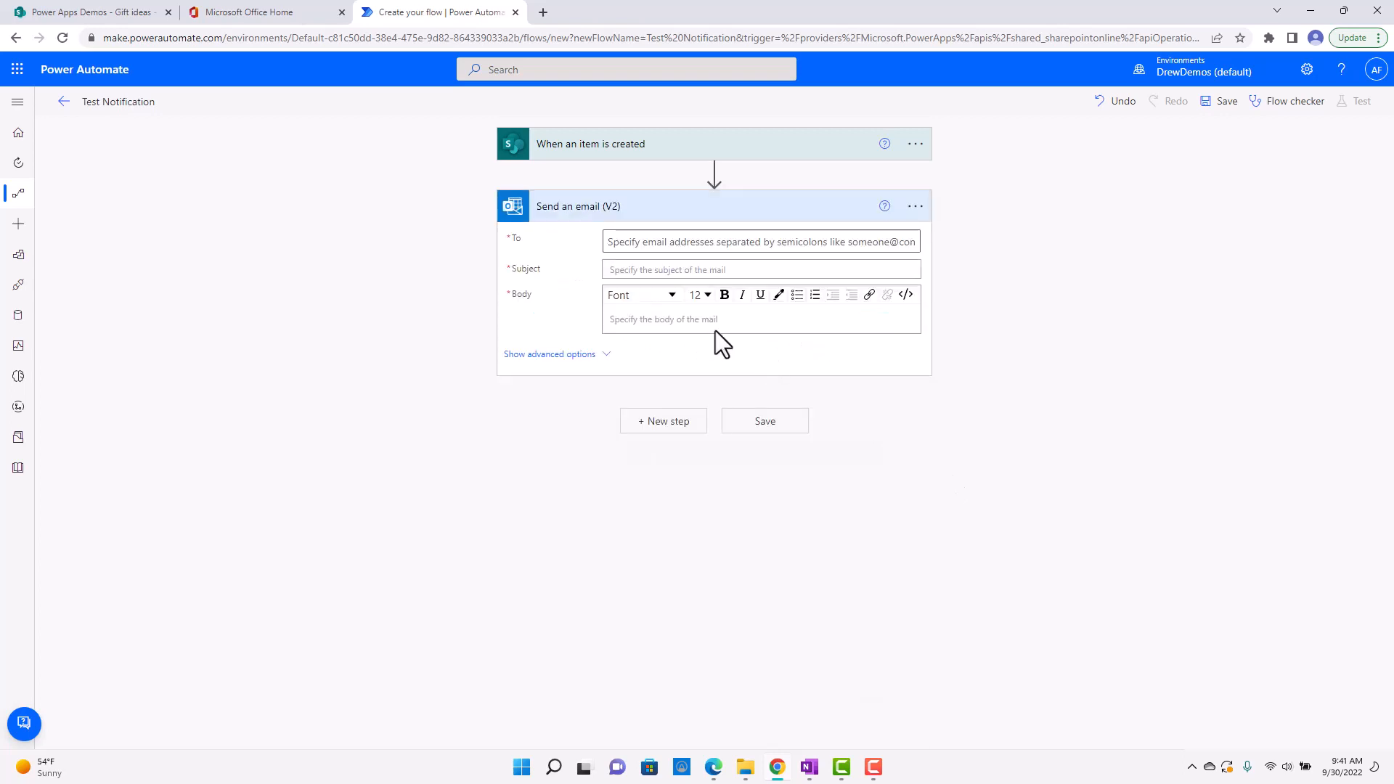
{"action": "left_click", "coordinate": [662, 242]}
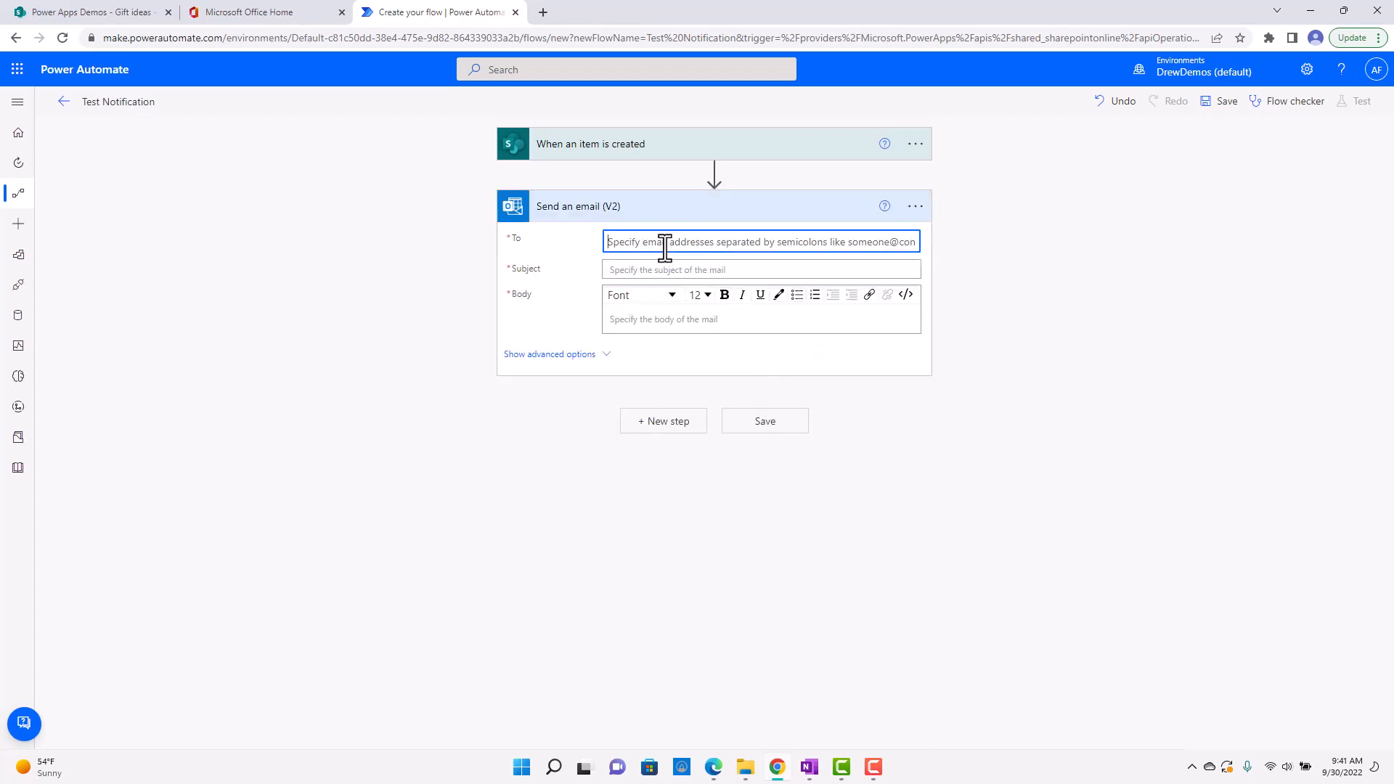
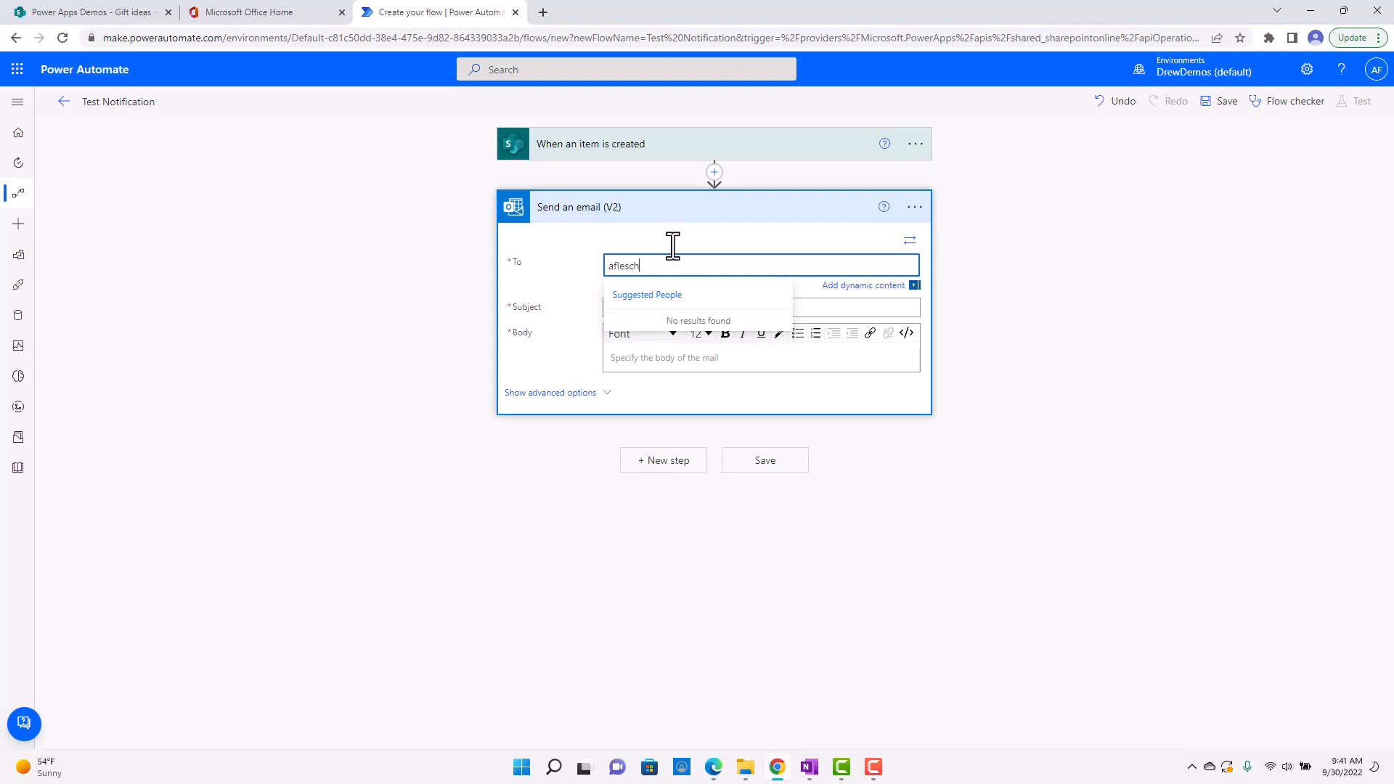
{"action": "left_click", "coordinate": [581, 286]}
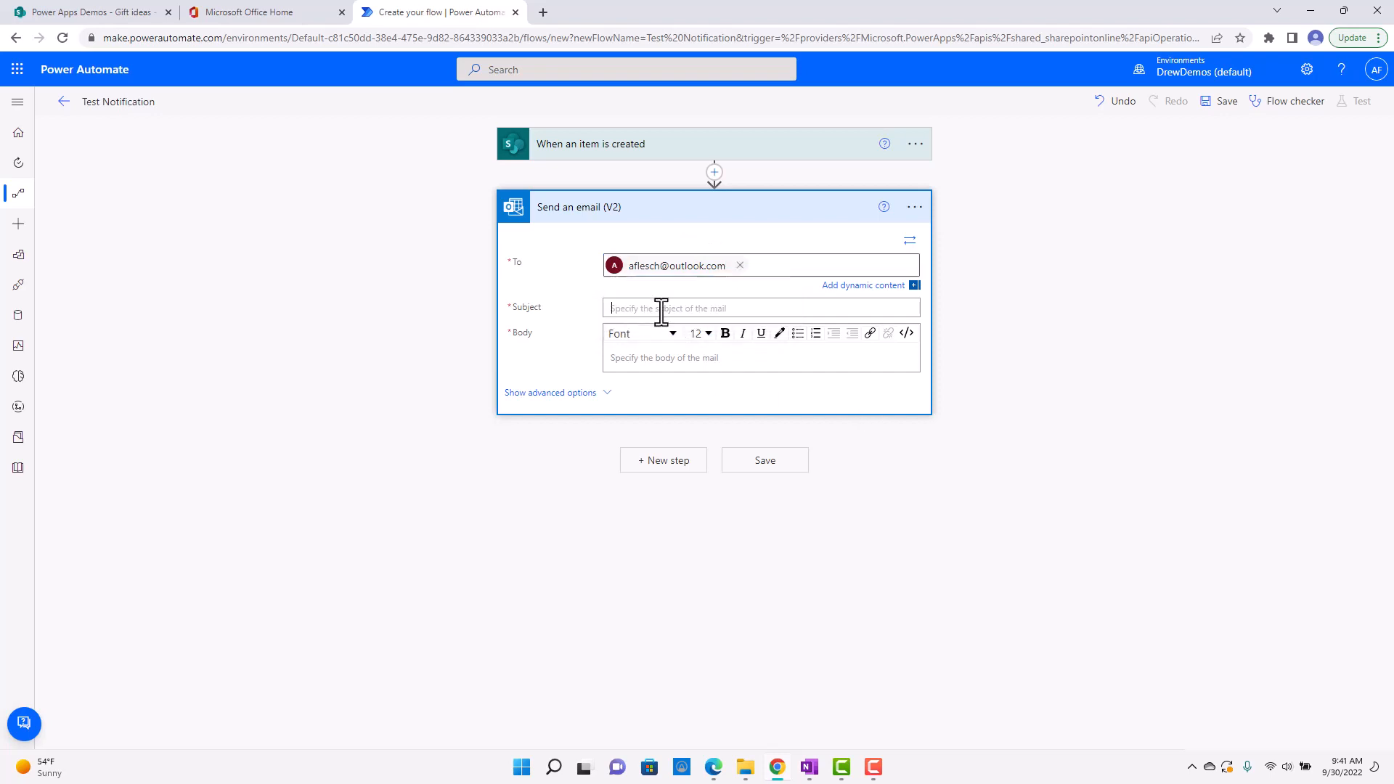
Compose the email subject from the Title dynamic content, the word "for", and the Name of Recipient dynamic content.
{"action": "left_click", "coordinate": [766, 311]}
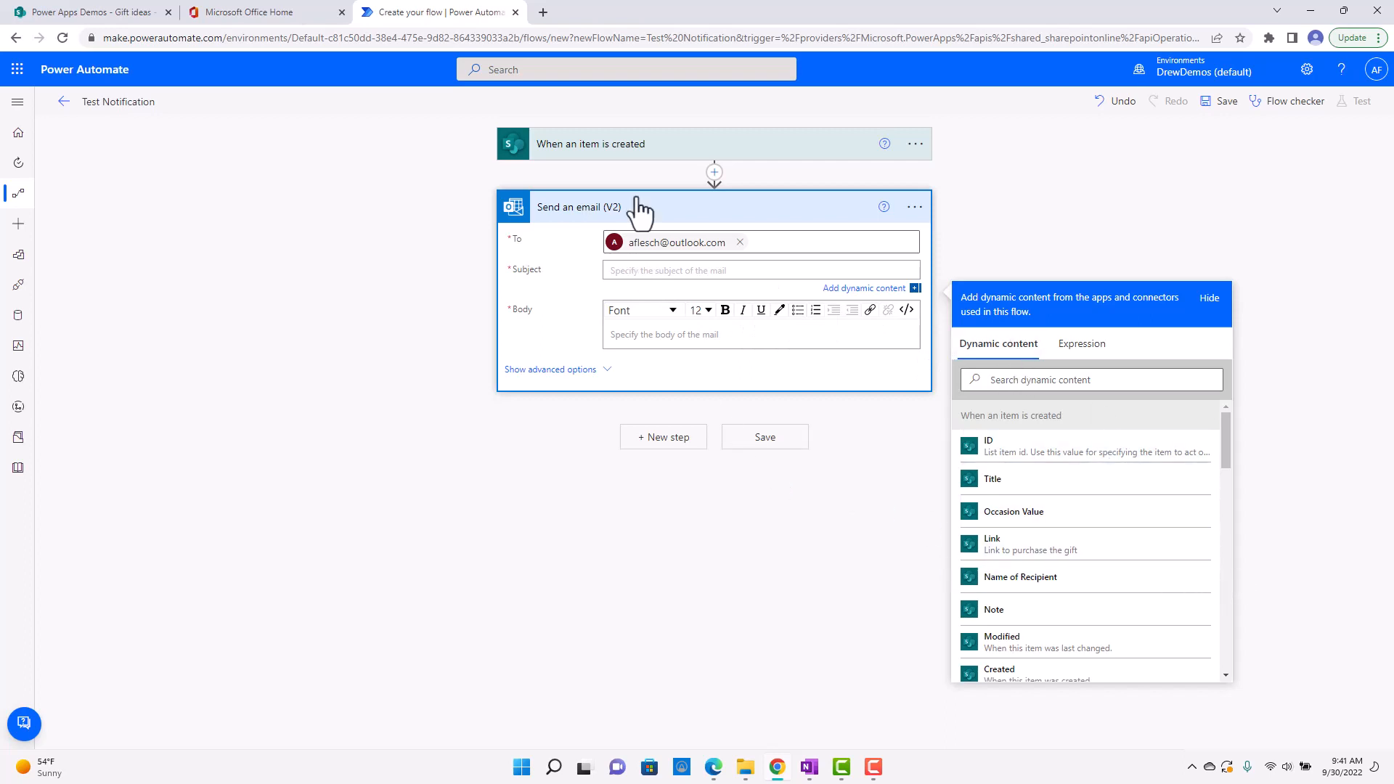
{"action": "scroll", "coordinate": [1187, 607], "scroll_direction": "down", "scroll_amount": 1}
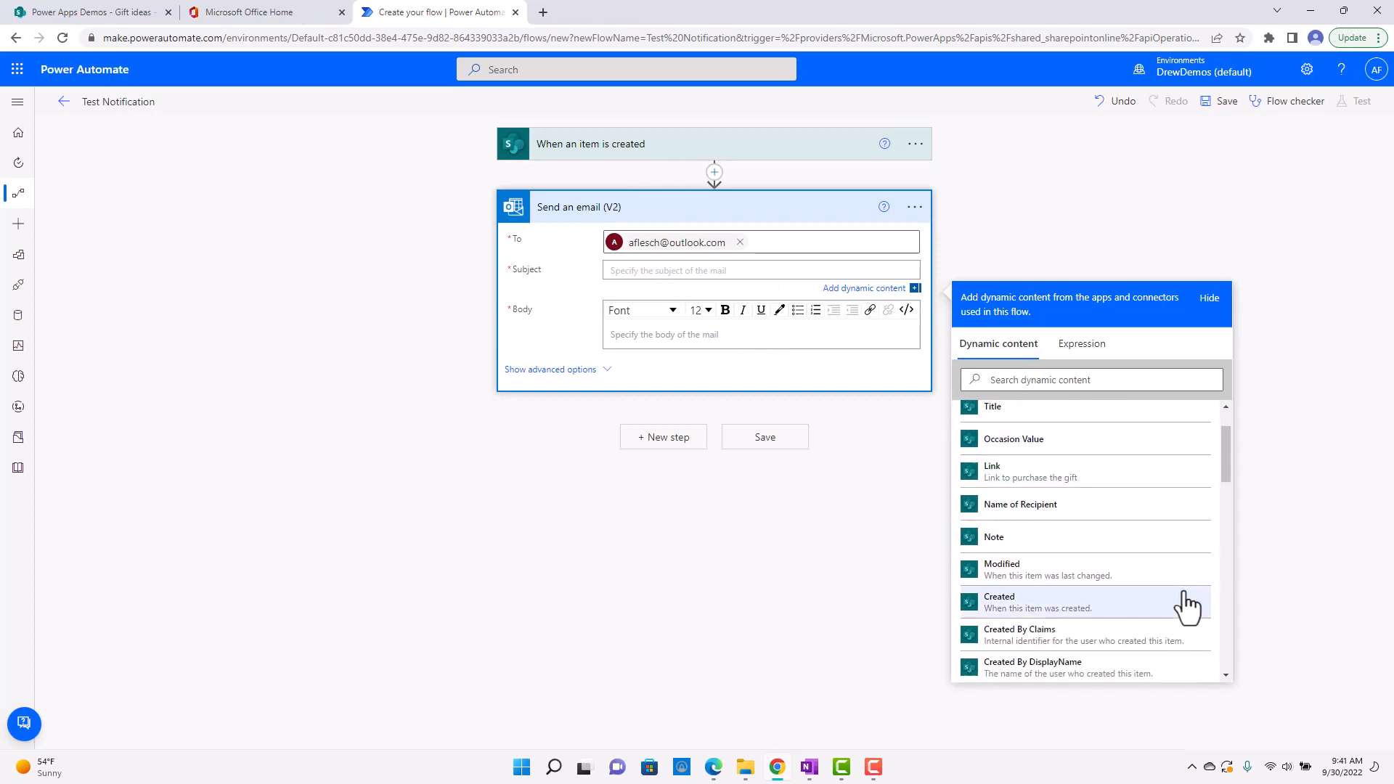
{"action": "scroll", "coordinate": [1135, 560], "scroll_direction": "up", "scroll_amount": 1}
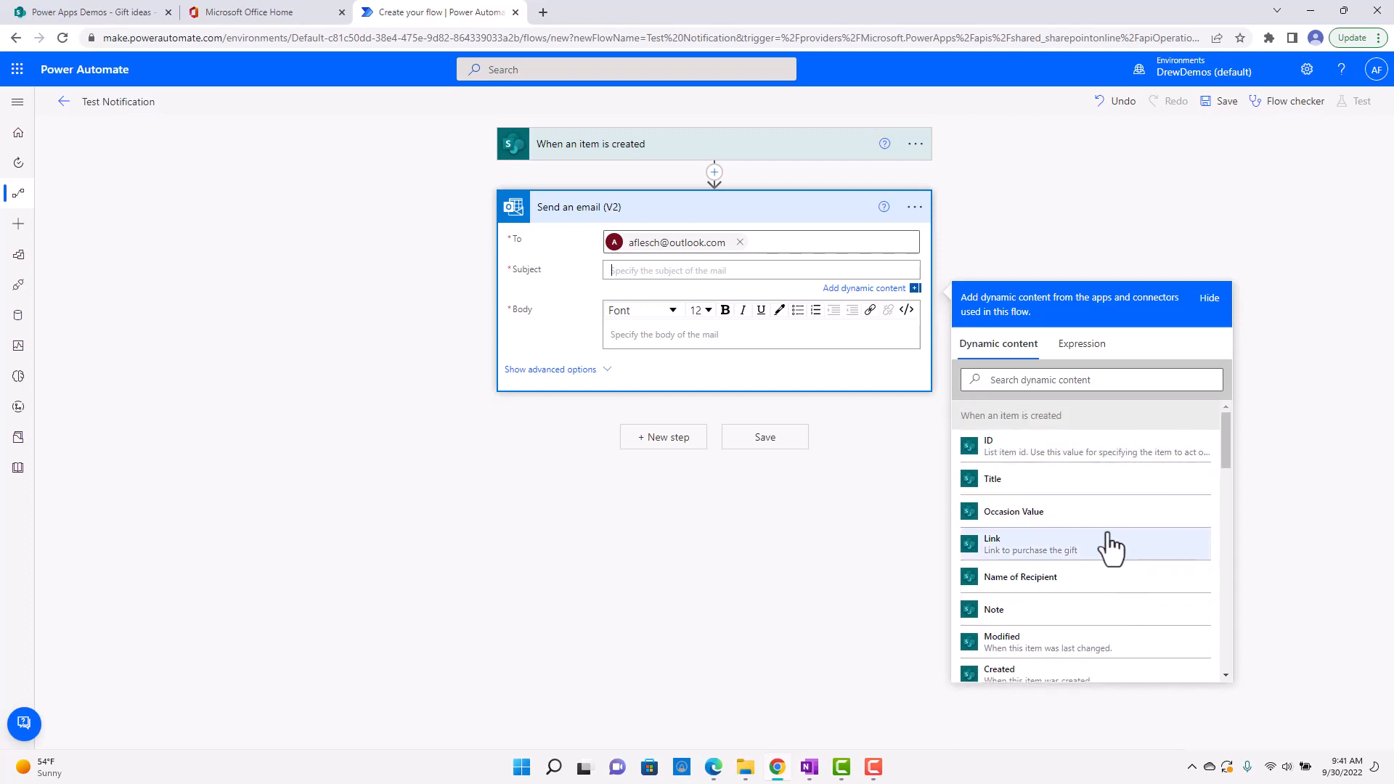
{"action": "left_click", "coordinate": [1046, 479]}
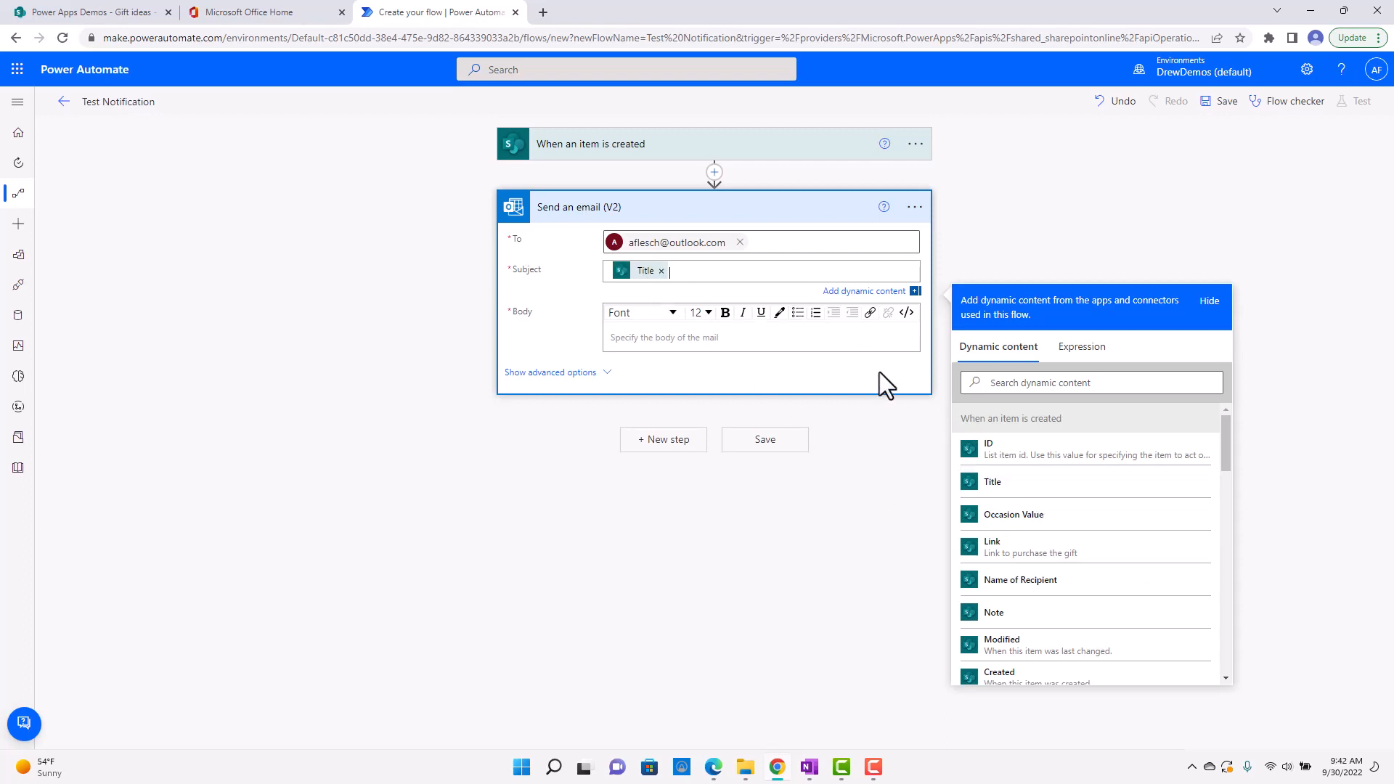
{"action": "type", "text": "for"}
{"action": "scroll", "coordinate": [1097, 581], "scroll_direction": "down", "scroll_amount": 2}
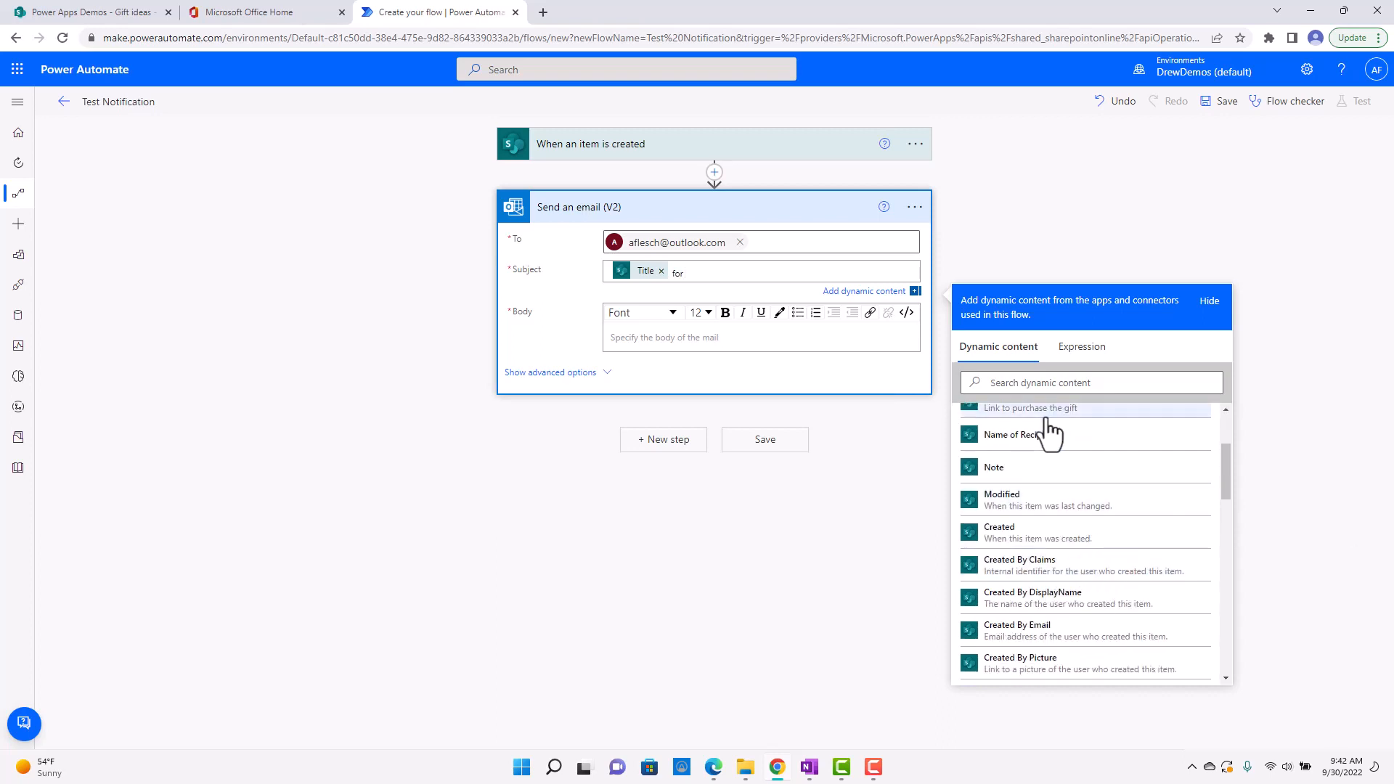
{"action": "left_click", "coordinate": [1020, 435]}
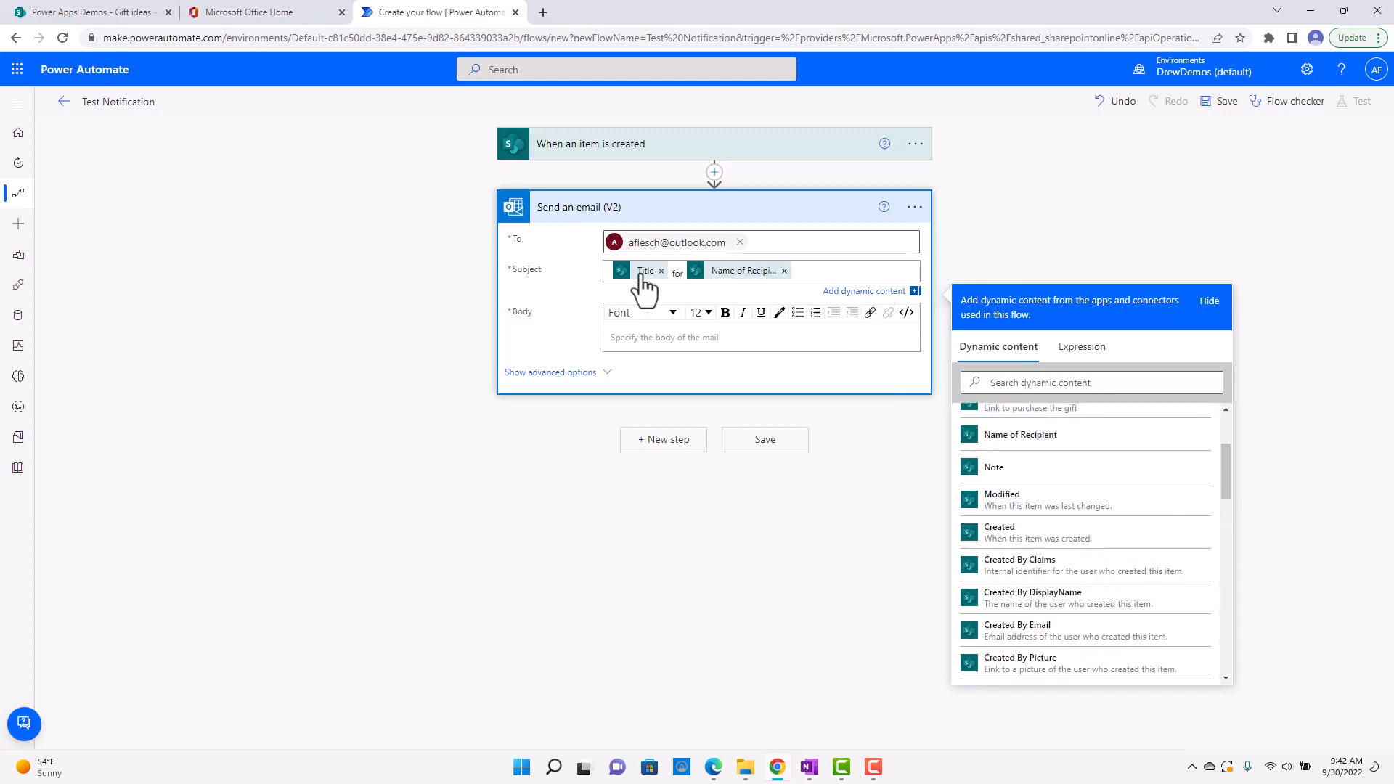
Find the Price dynamic content by searching for "price" and insert it as the email body.
{"action": "left_click", "coordinate": [723, 341]}
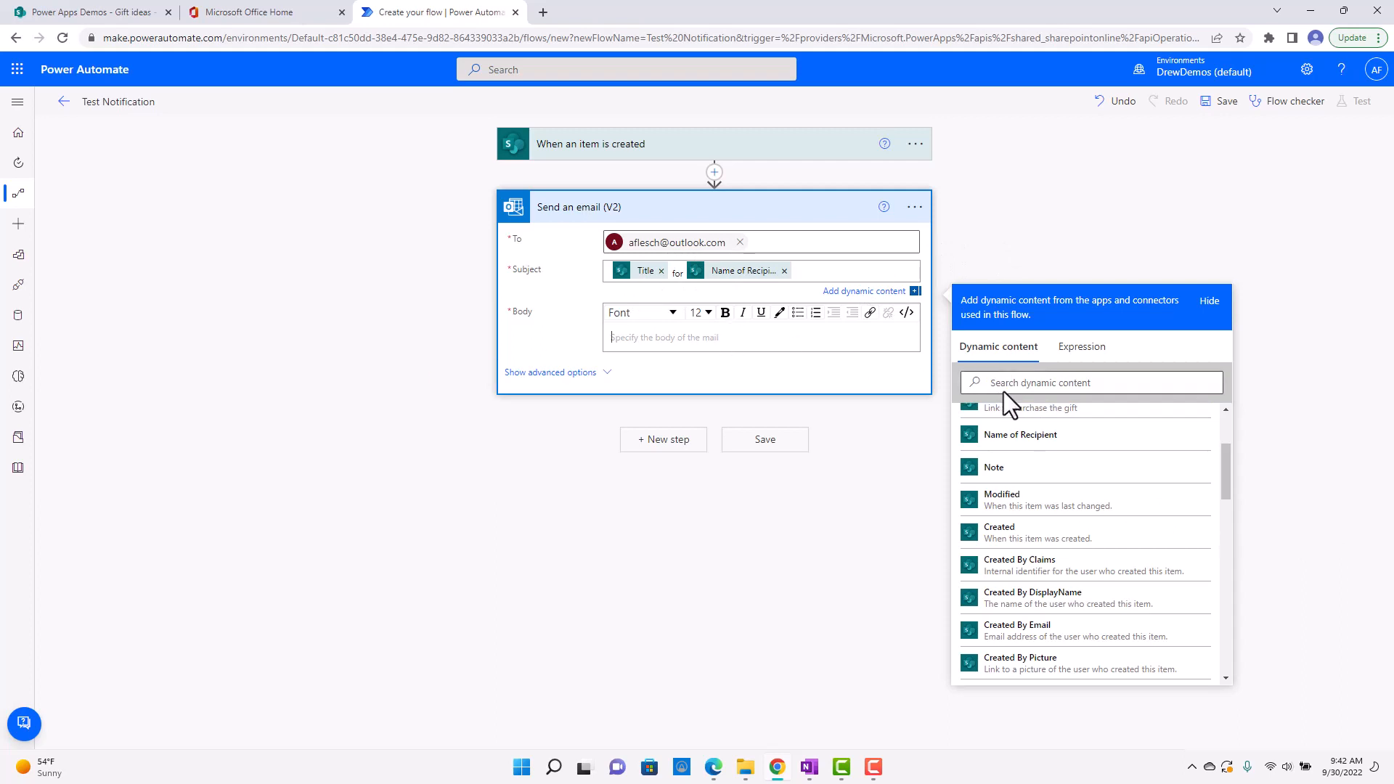
{"action": "left_click", "coordinate": [1111, 438]}
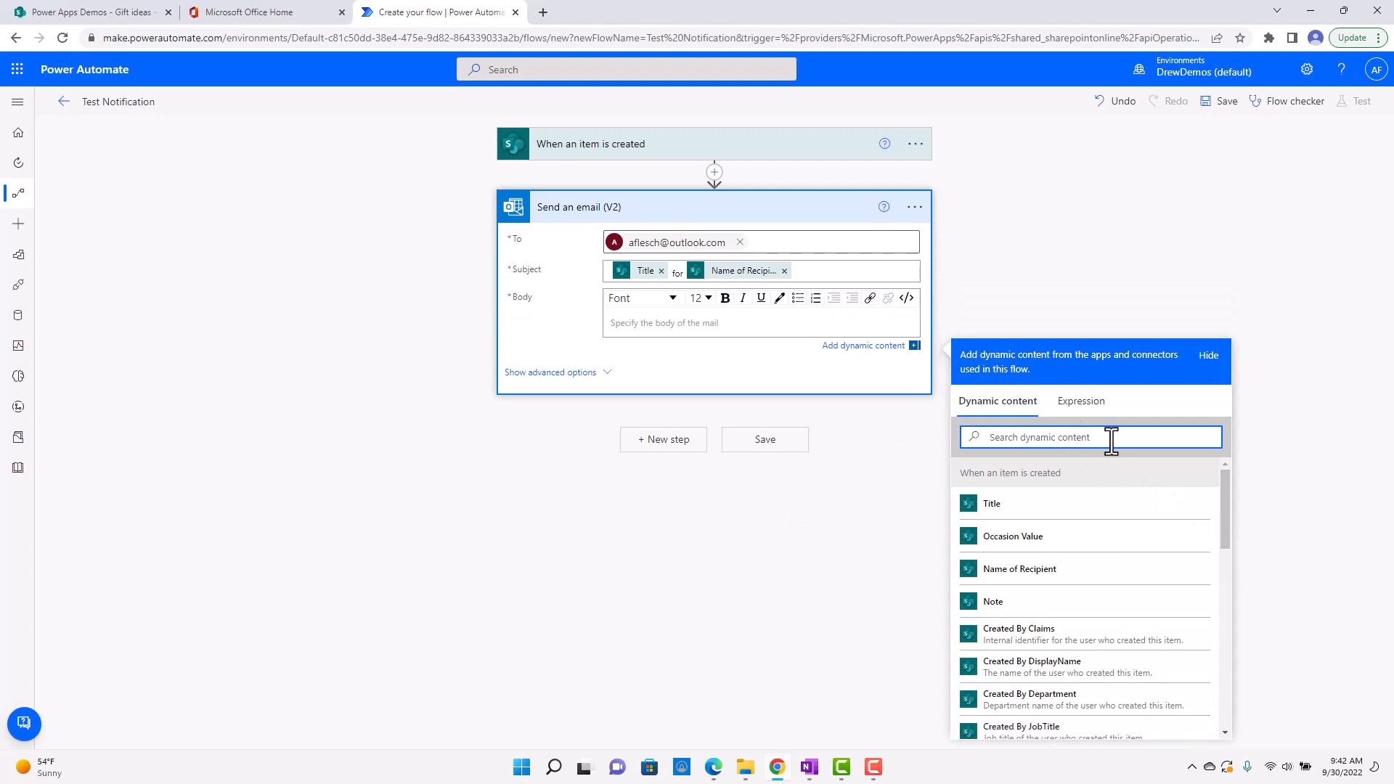
{"action": "type", "text": "price"}
{"action": "left_click", "coordinate": [993, 501]}
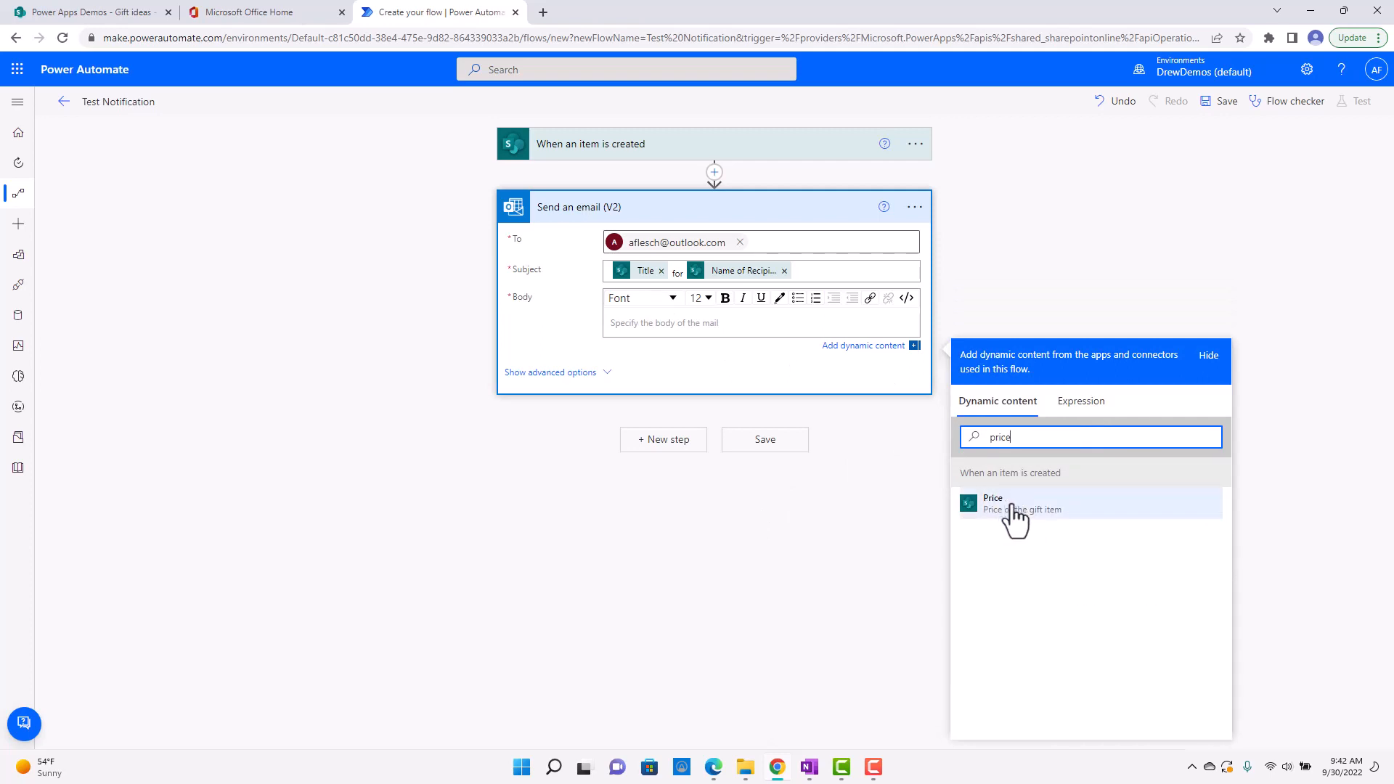
{"action": "left_click", "coordinate": [782, 510]}
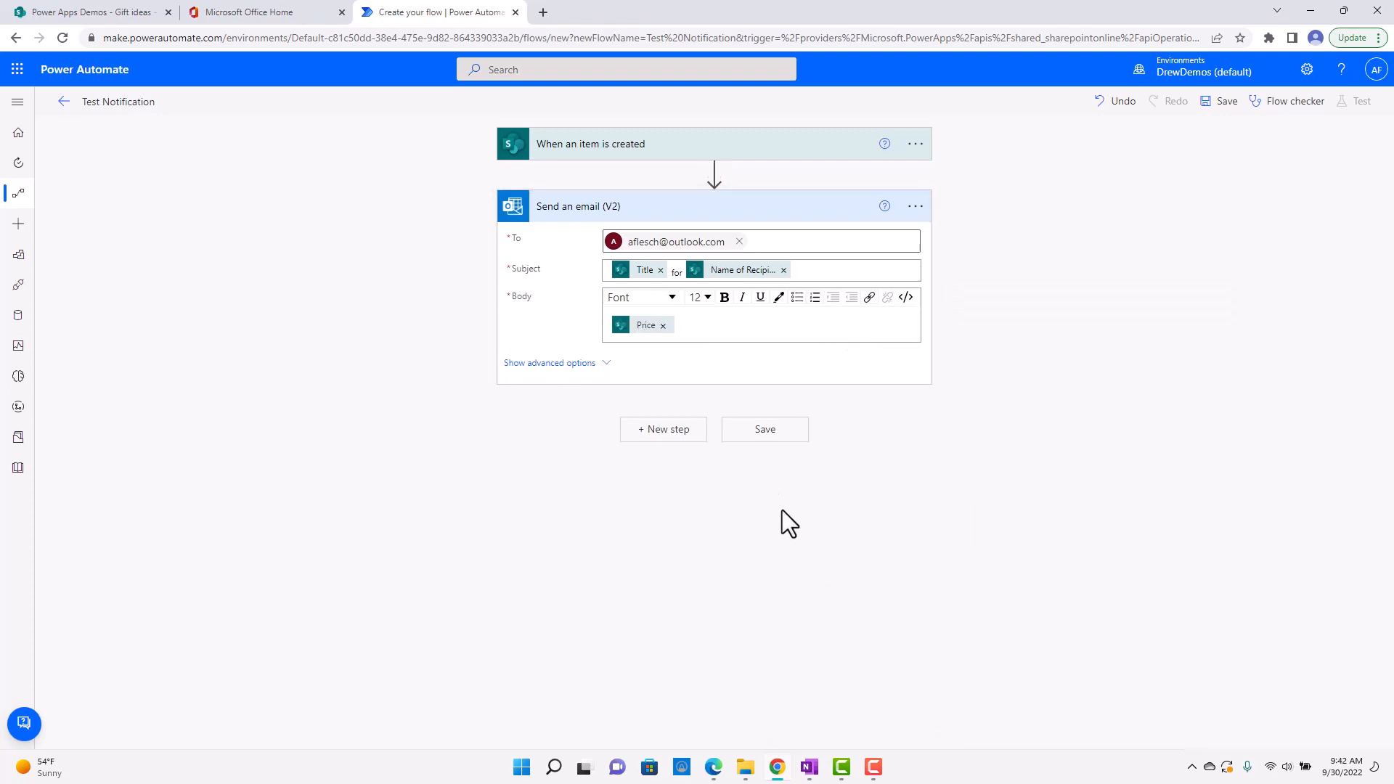
Save the Test Notification flow and leave the editor for the flow's details page.
{"action": "left_click", "coordinate": [768, 436]}
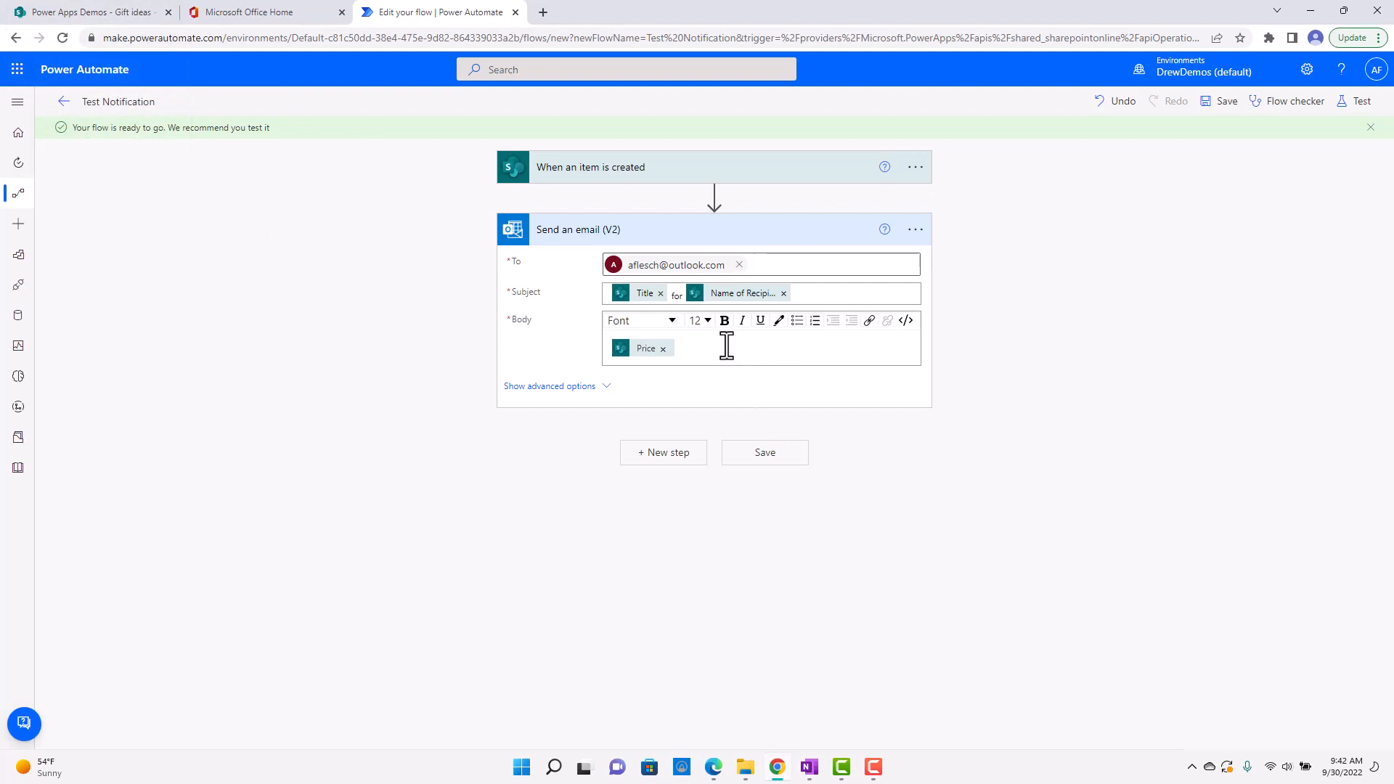
{"action": "left_click", "coordinate": [64, 101]}
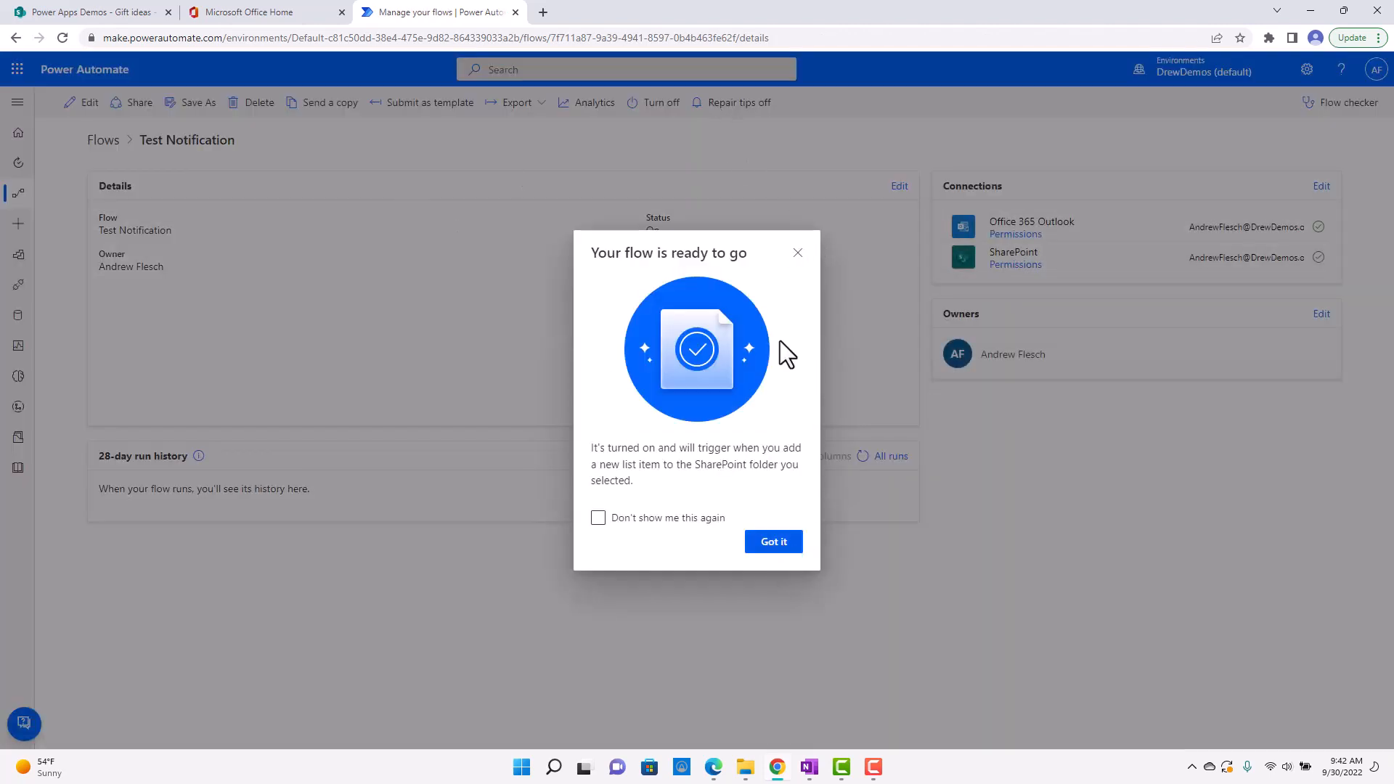
Dismiss the flow-ready message, reopen the Test Notification flow for editing, and review the "Send an email (V2)" action's settings.
{"action": "left_click", "coordinate": [797, 254]}
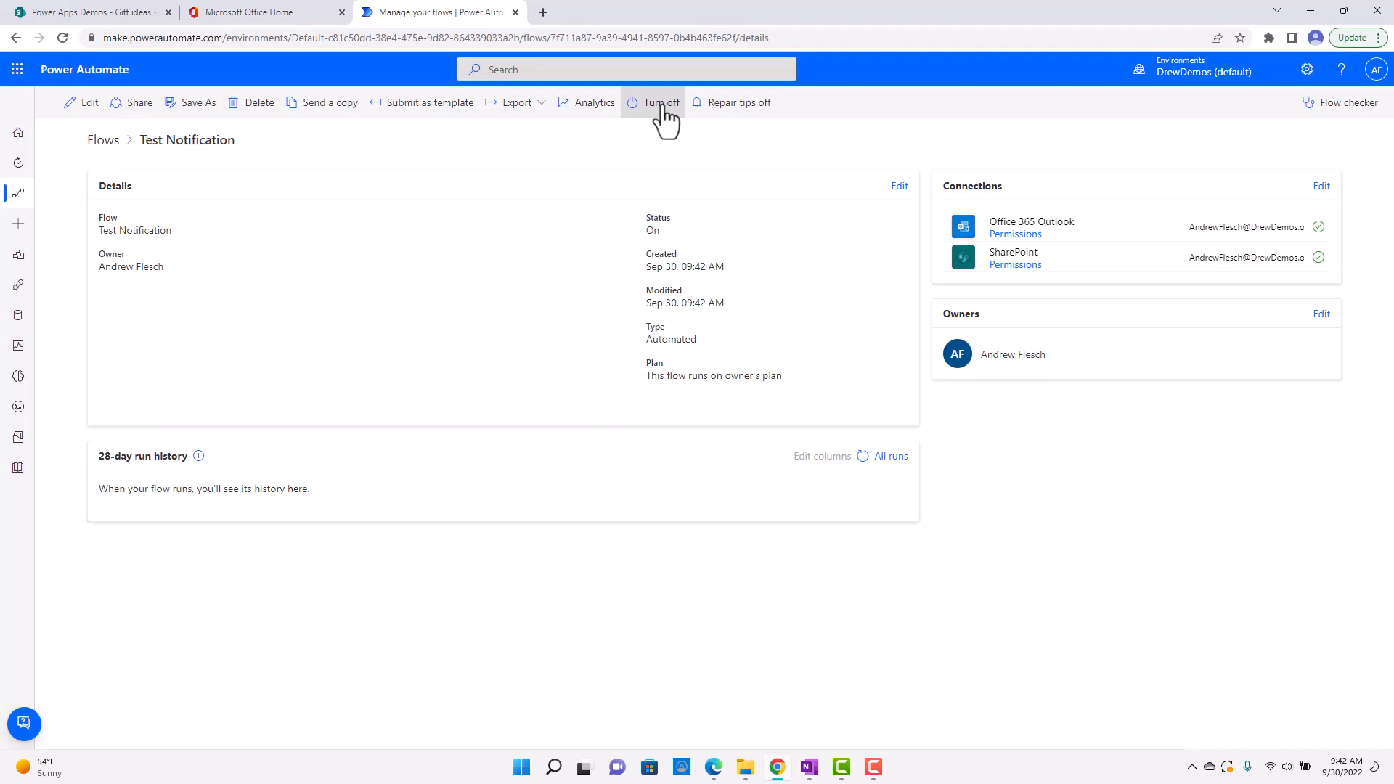
{"action": "left_click", "coordinate": [79, 102]}
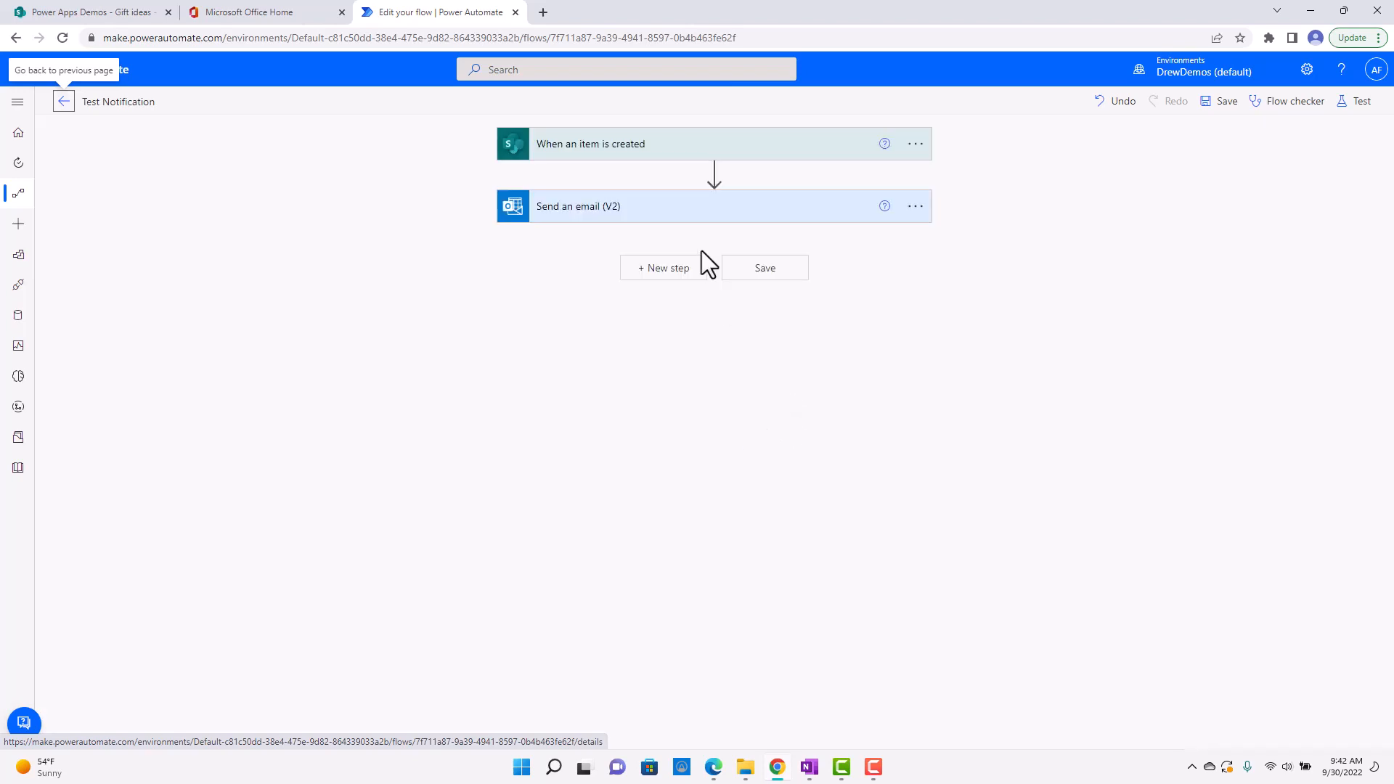
{"action": "left_click", "coordinate": [691, 212]}
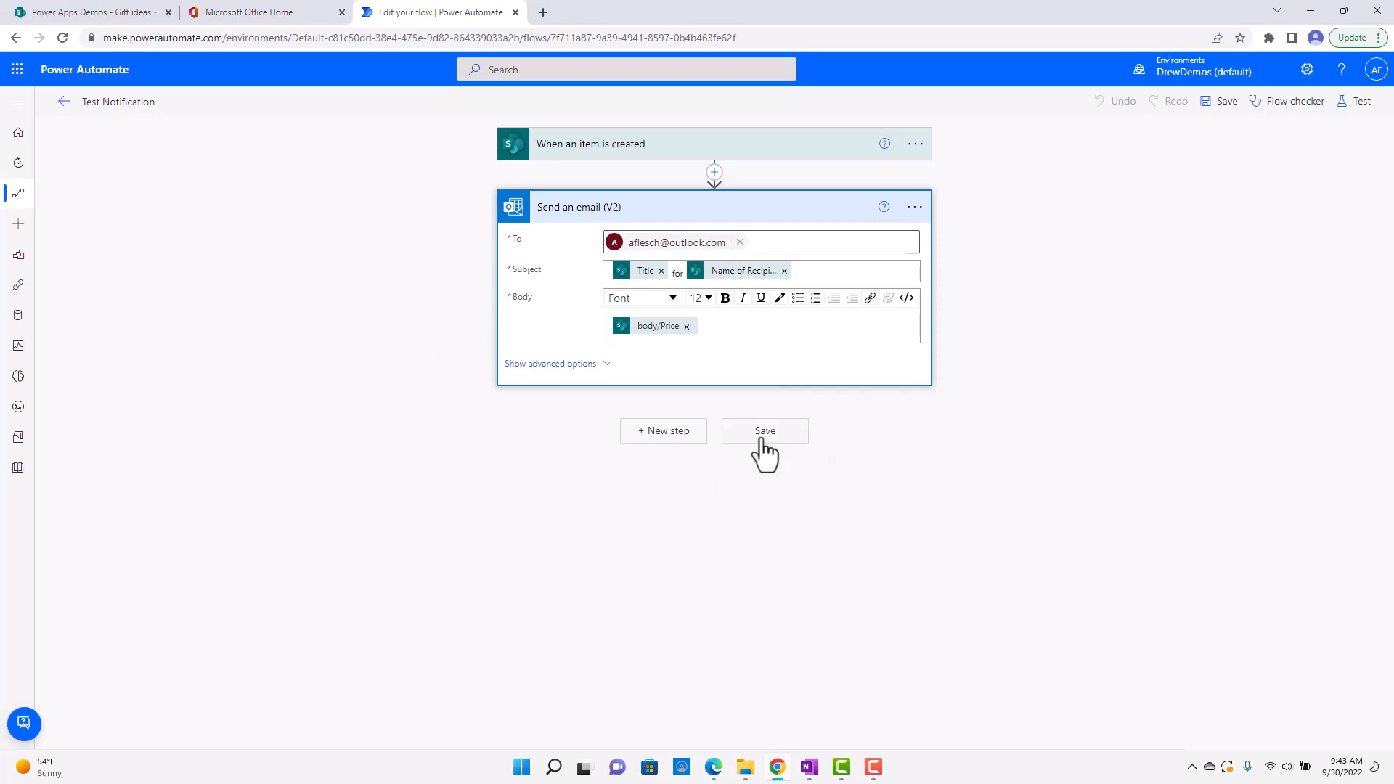
Switch to the SharePoint Gift ideas list and start a new item with Gift "New Car" and Name of Recipient "Dad".
{"action": "left_click", "coordinate": [138, 15]}
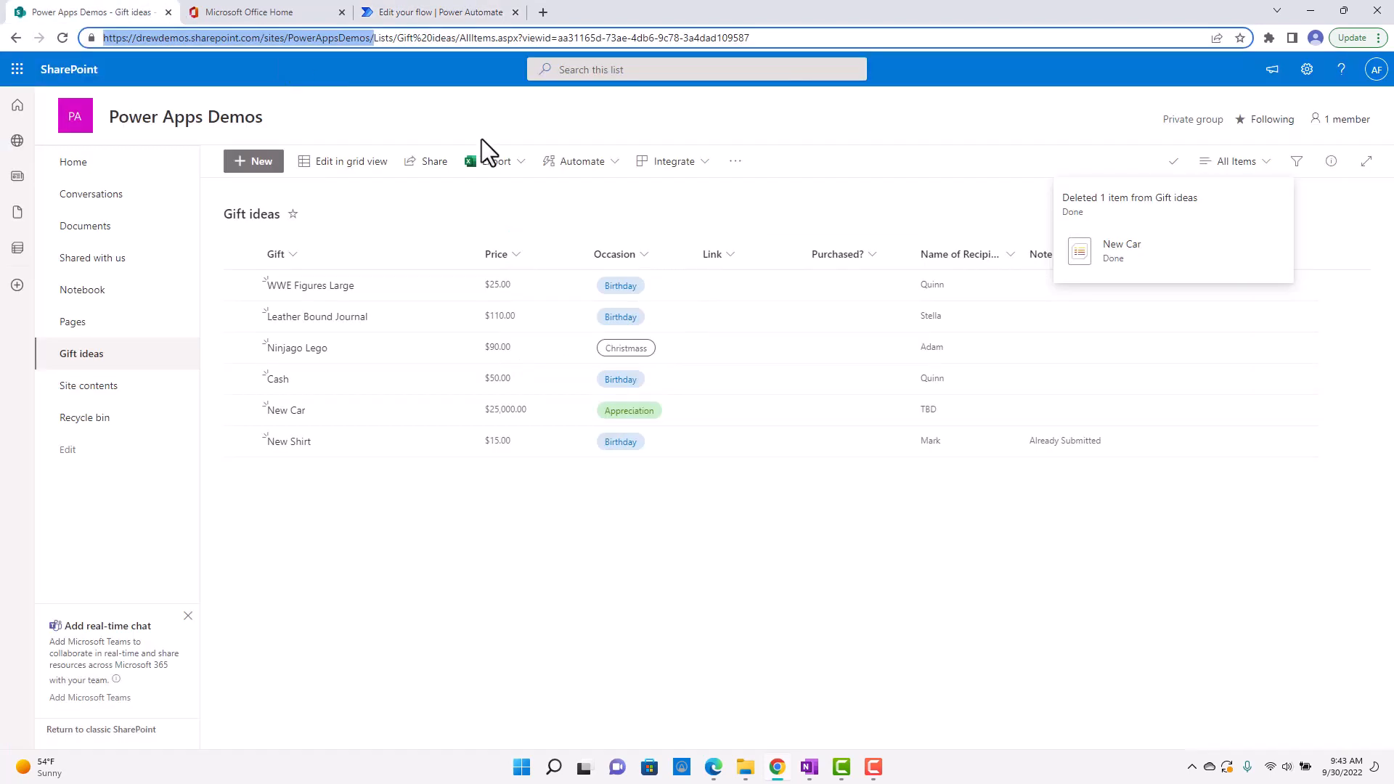
{"action": "left_click", "coordinate": [250, 161]}
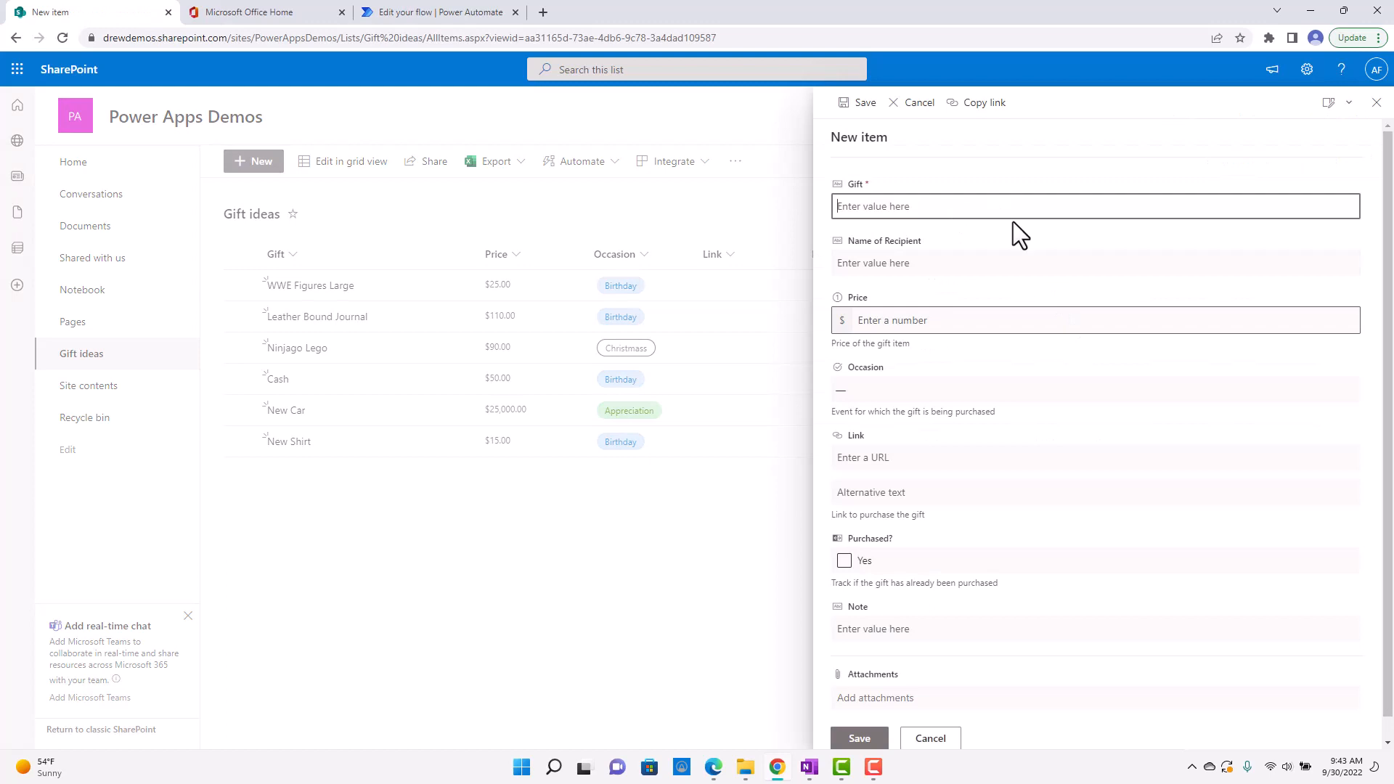
{"action": "type", "text": "New Car"}
{"action": "key", "text": "Tab"}
{"action": "type", "text": "Dad"}
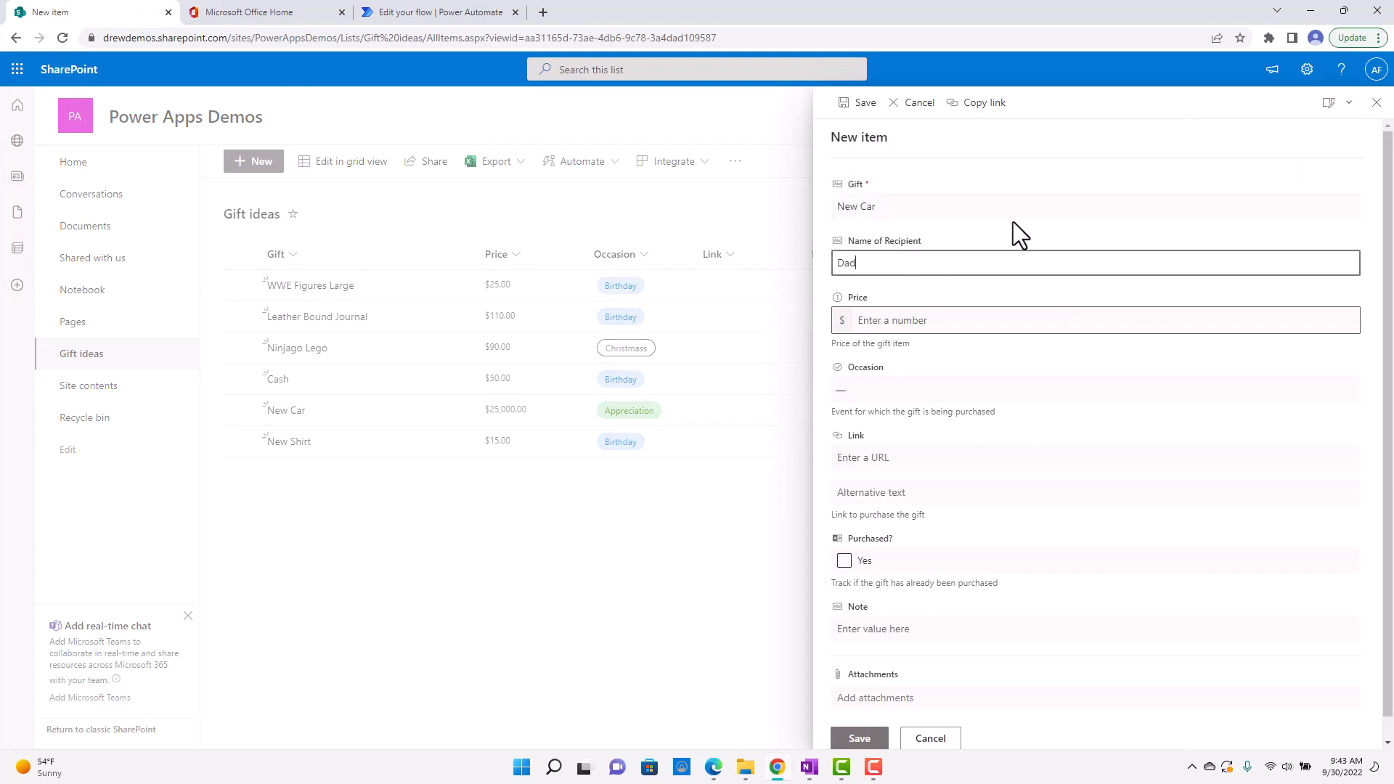
Set the new item's Price to 50000 and its Occasion to Birthday, and save the item.
{"action": "left_click", "coordinate": [928, 320]}
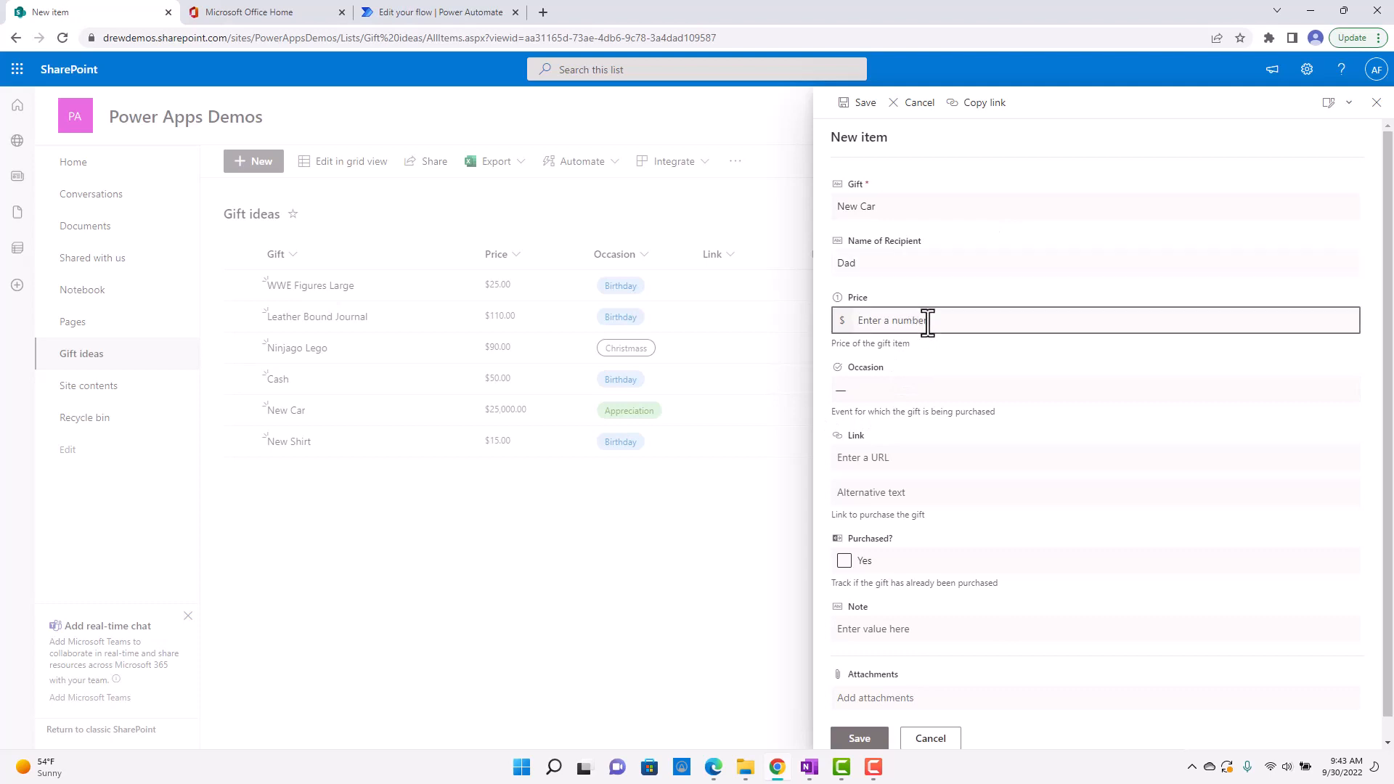
{"action": "type", "text": "50000"}
{"action": "left_click", "coordinate": [878, 320]}
{"action": "scroll", "coordinate": [1048, 458], "scroll_direction": "down", "scroll_amount": 1}
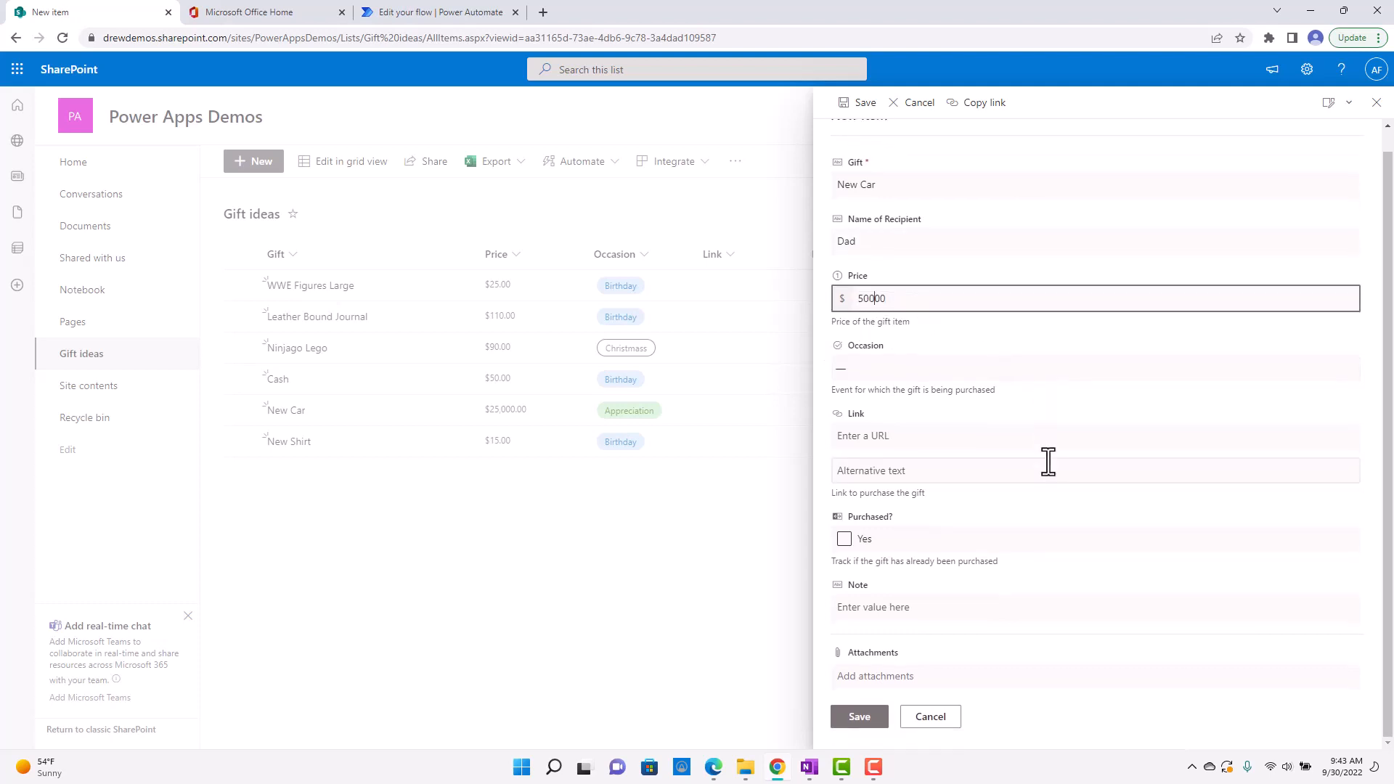
{"action": "left_click", "coordinate": [944, 373]}
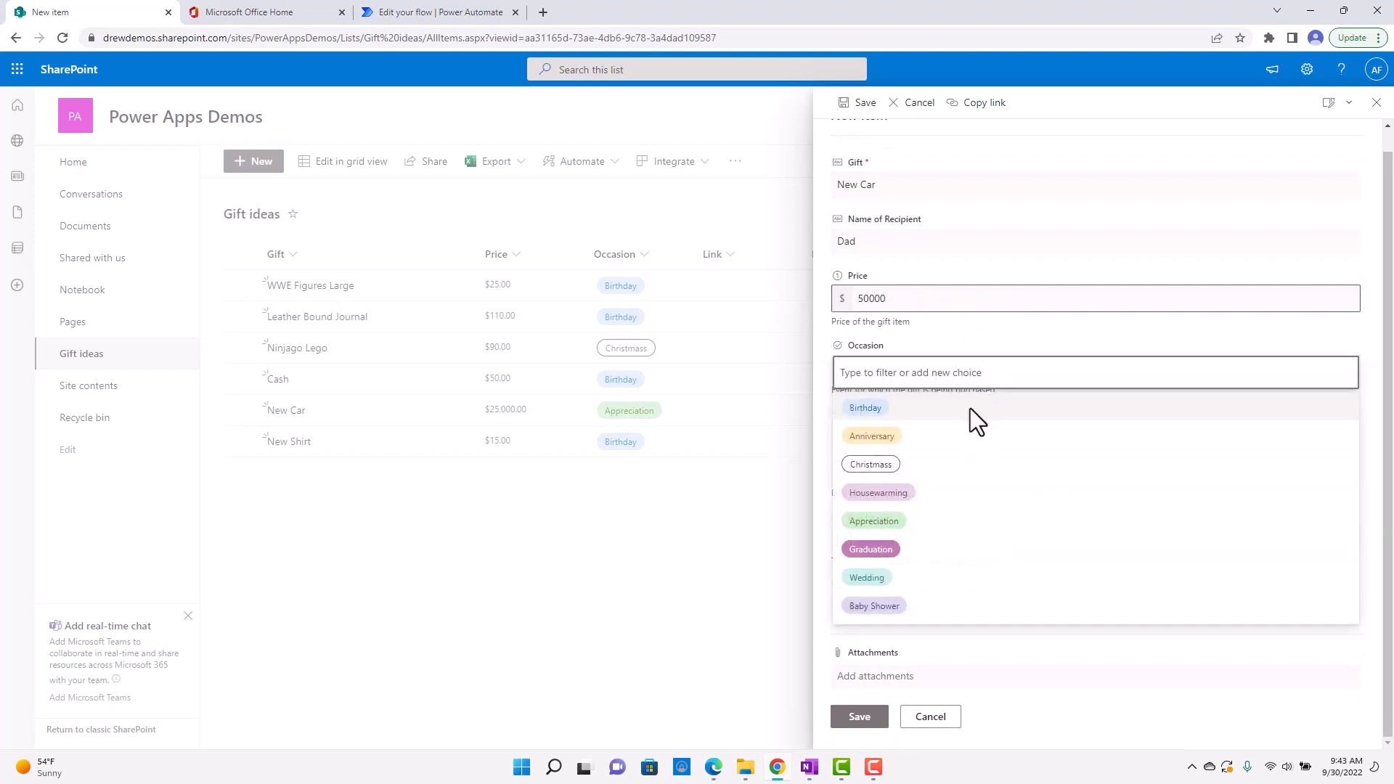
{"action": "left_click", "coordinate": [906, 407]}
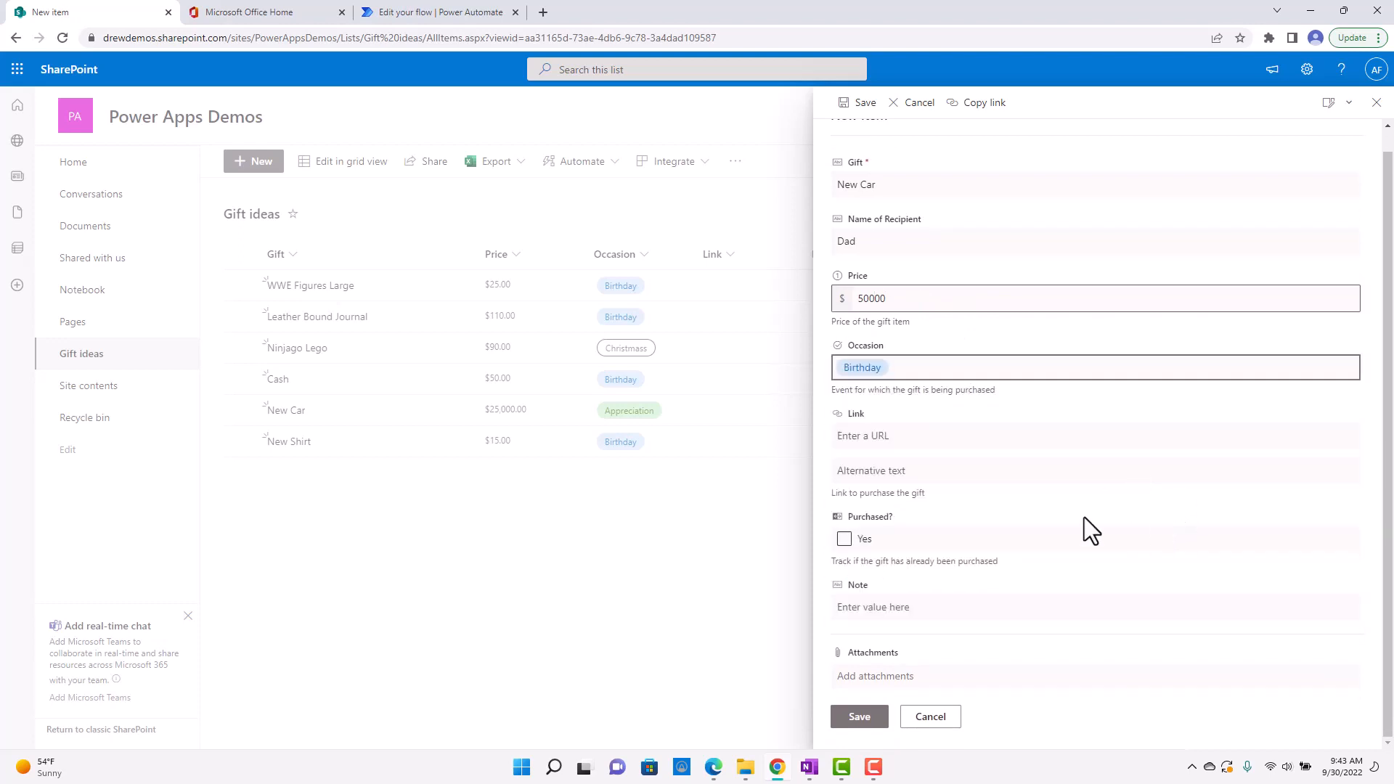
{"action": "left_click", "coordinate": [865, 719]}
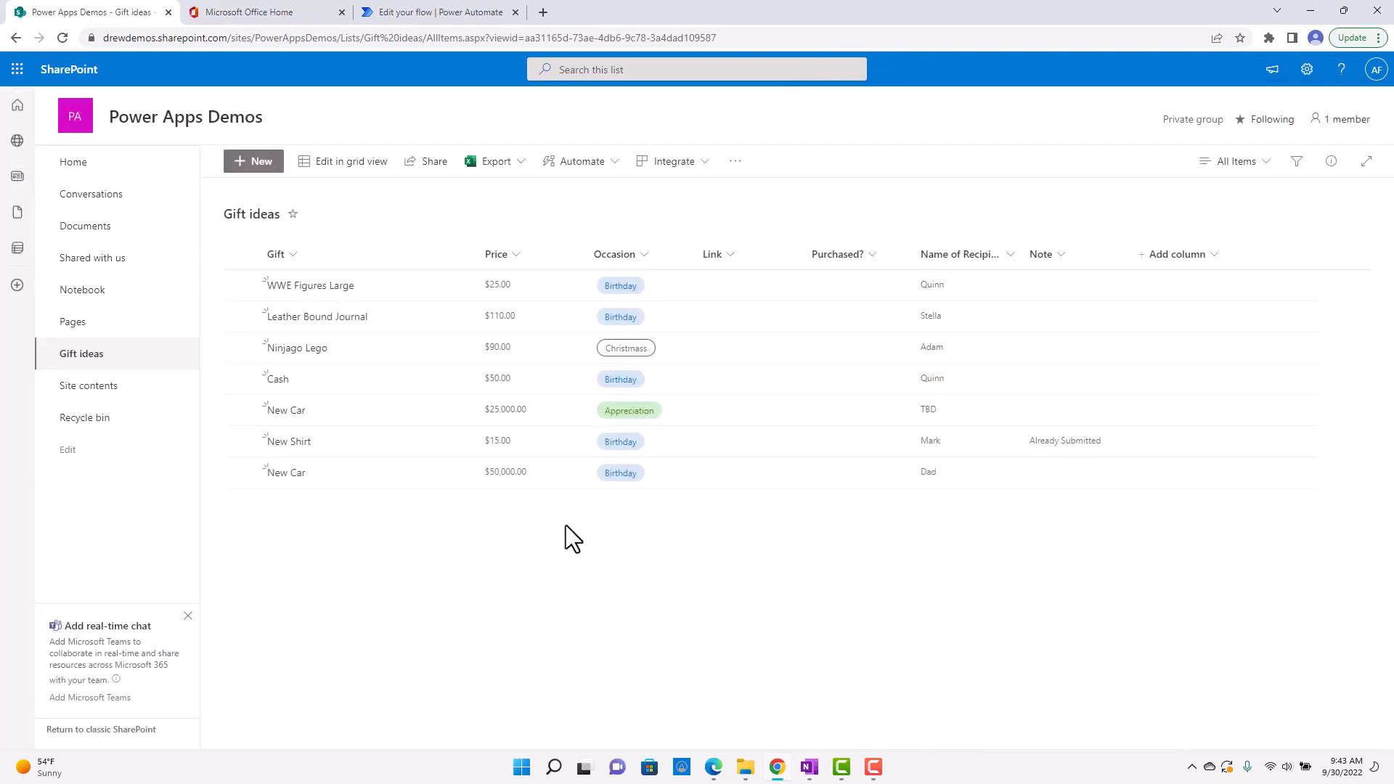
Return to Test Notification's details page in Power Automate, refresh its 28-day run history, and open the latest run.
{"action": "left_click", "coordinate": [399, 16]}
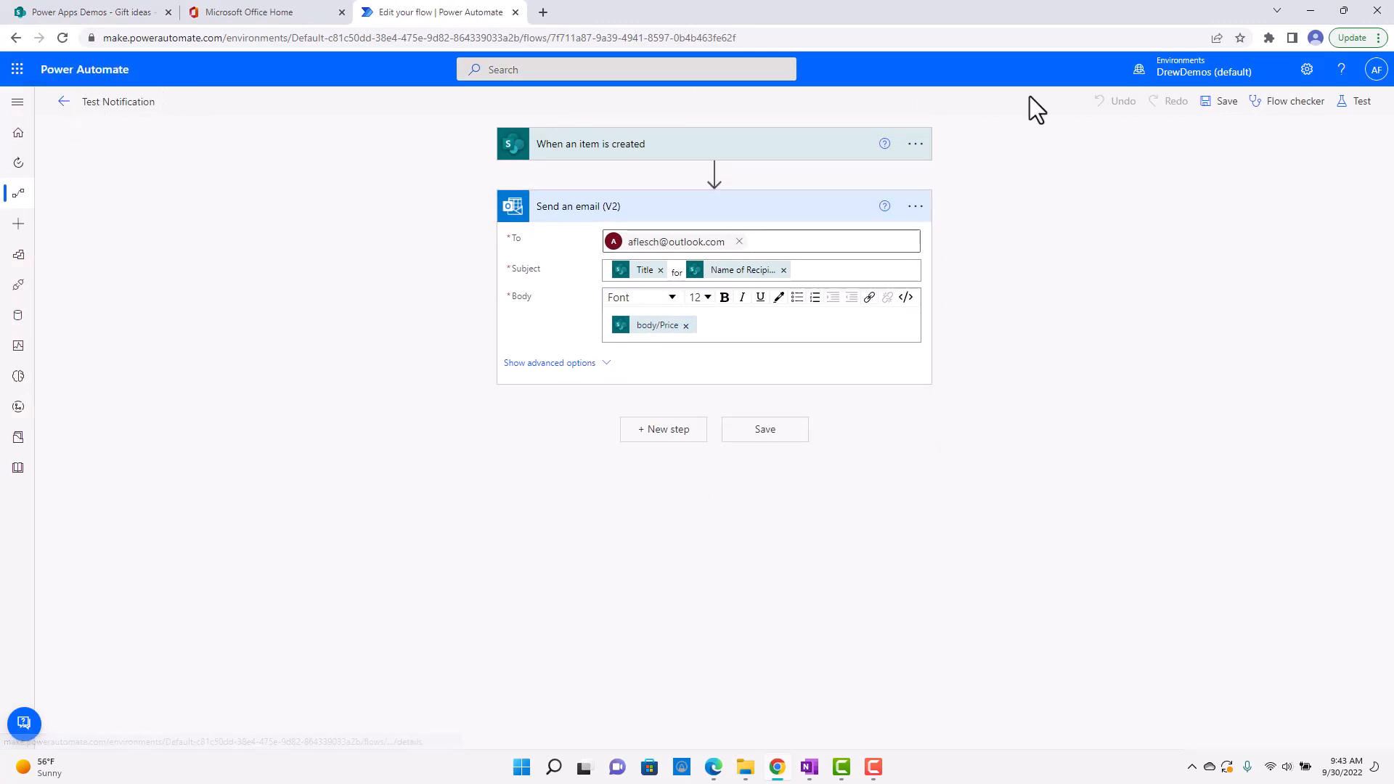
{"action": "left_click", "coordinate": [64, 102]}
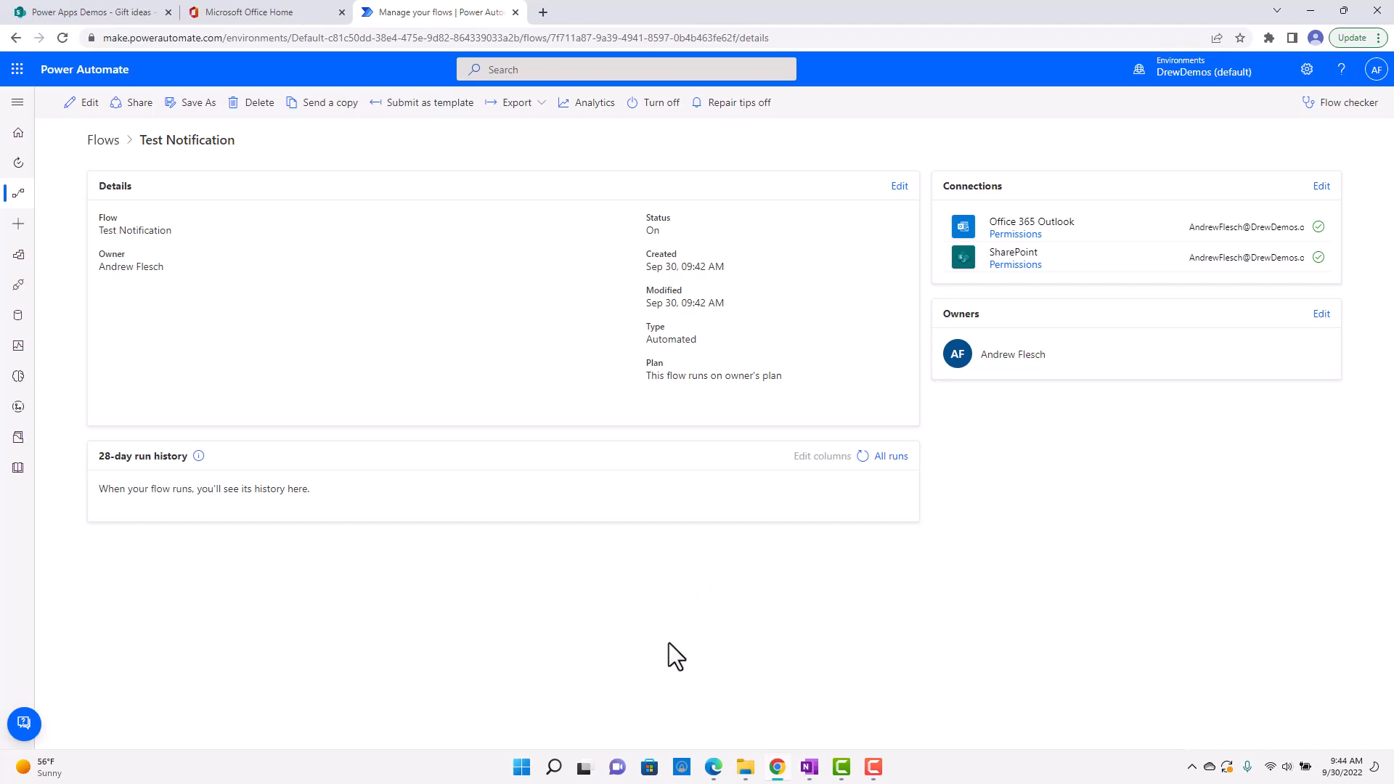
{"action": "left_click", "coordinate": [862, 456]}
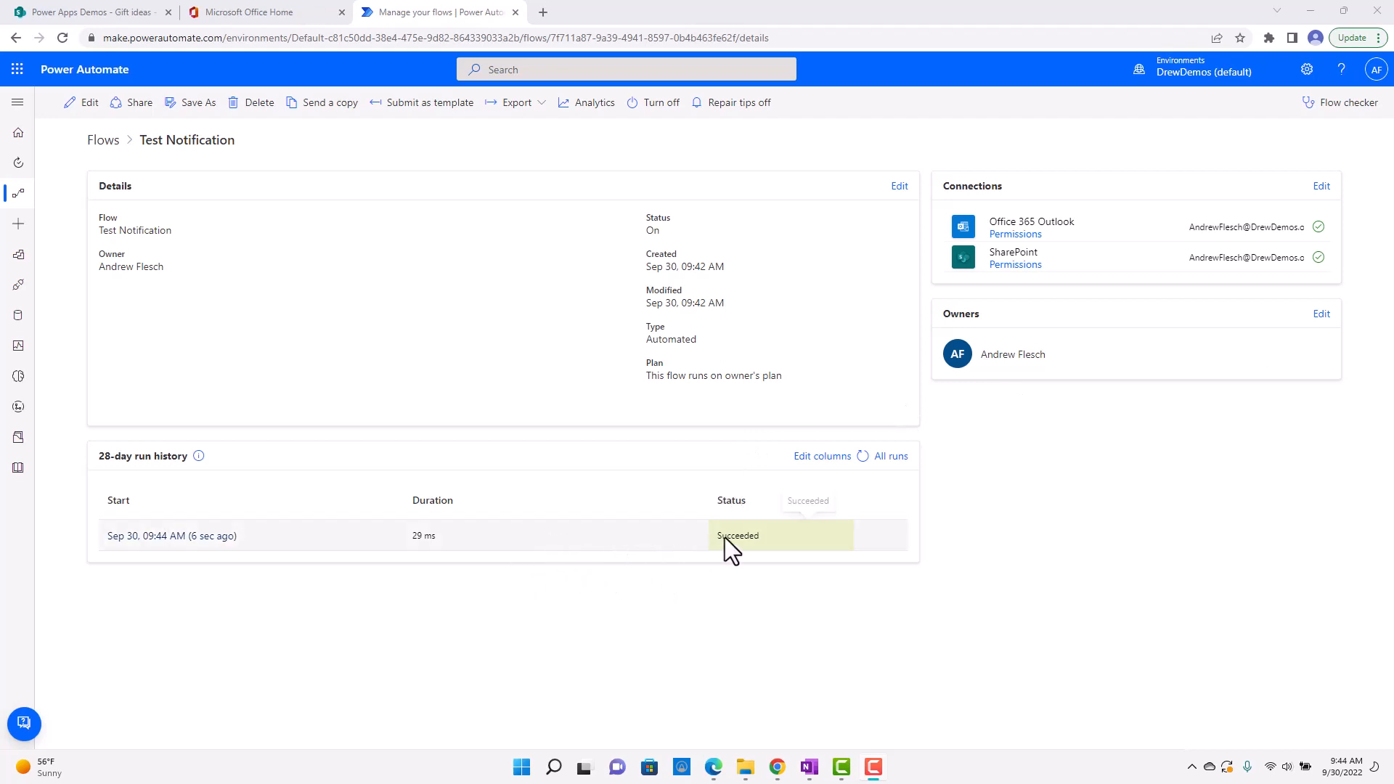
{"action": "left_click", "coordinate": [209, 541]}
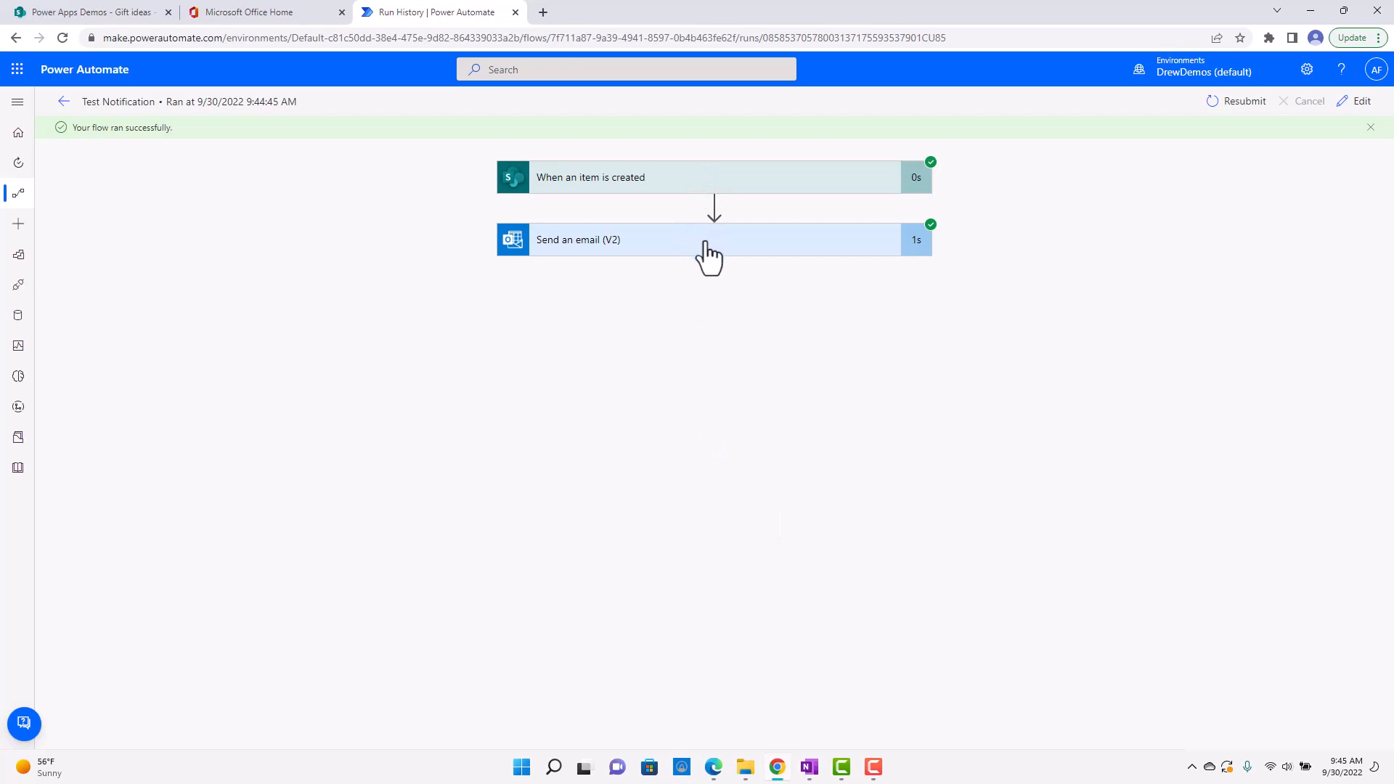
Examine the run's inputs and outputs for the "Send an email (V2)" action and the "When an item is created" trigger.
{"action": "left_click", "coordinate": [703, 243]}
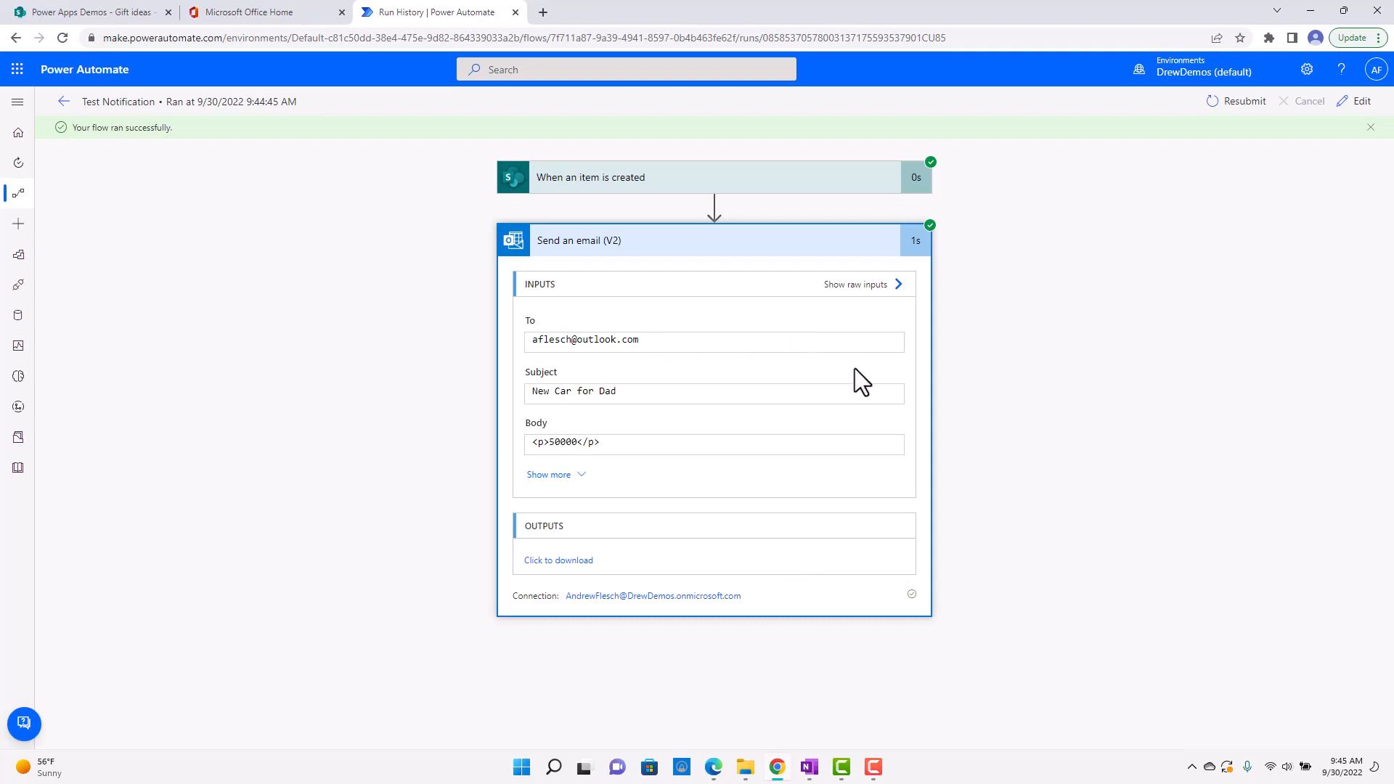
{"action": "left_click", "coordinate": [739, 191]}
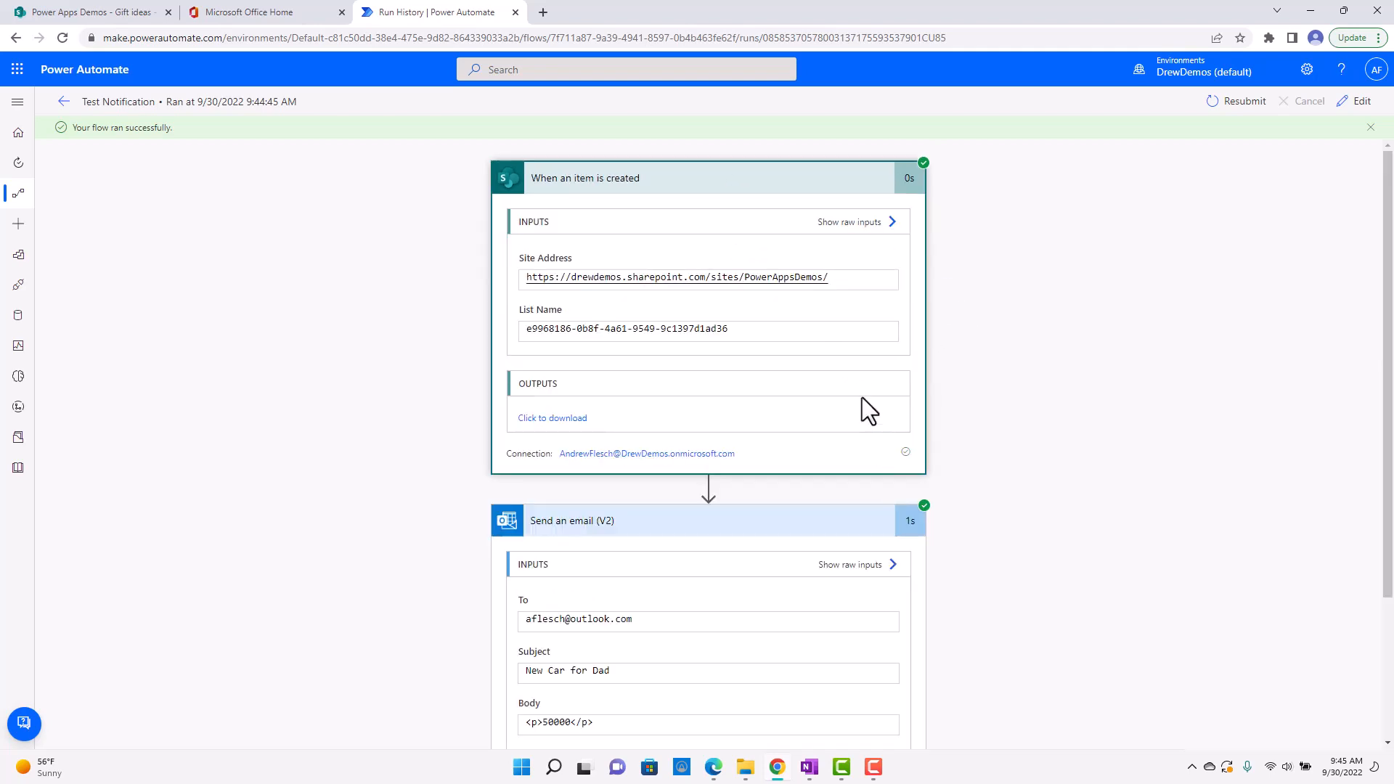
{"action": "scroll", "coordinate": [623, 406], "scroll_direction": "down", "scroll_amount": 1}
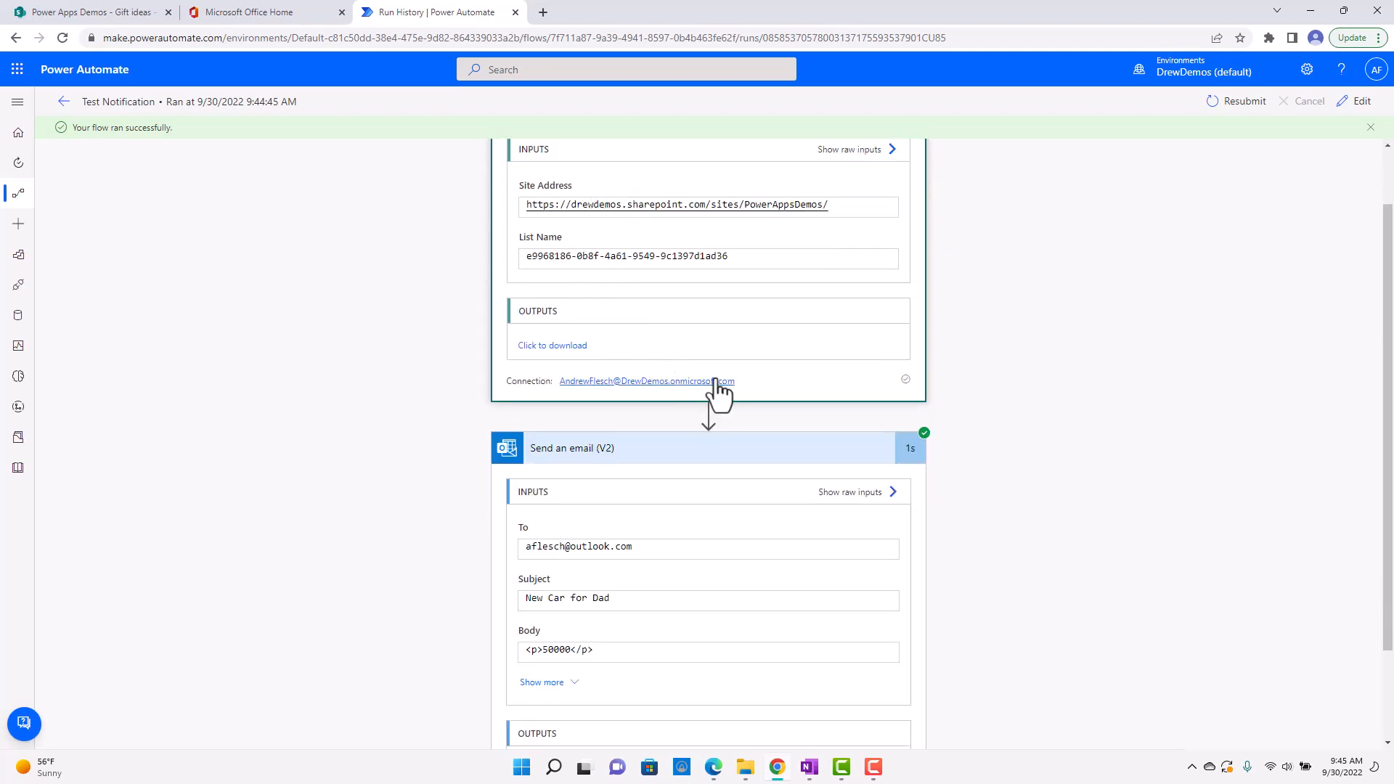
{"action": "scroll", "coordinate": [719, 386], "scroll_direction": "down", "scroll_amount": 1}
{"action": "scroll", "coordinate": [720, 386], "scroll_direction": "up", "scroll_amount": 2}
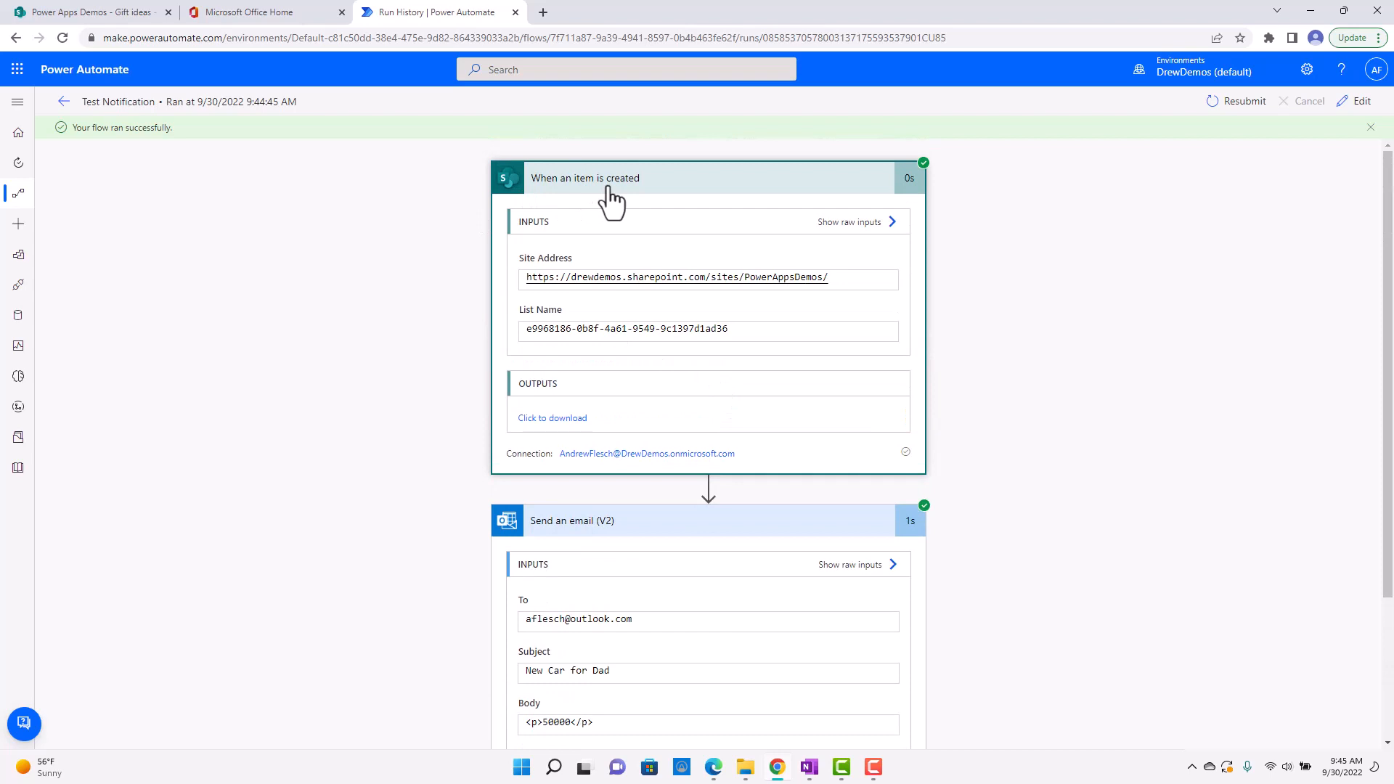
{"action": "scroll", "coordinate": [826, 456], "scroll_direction": "down", "scroll_amount": 1}
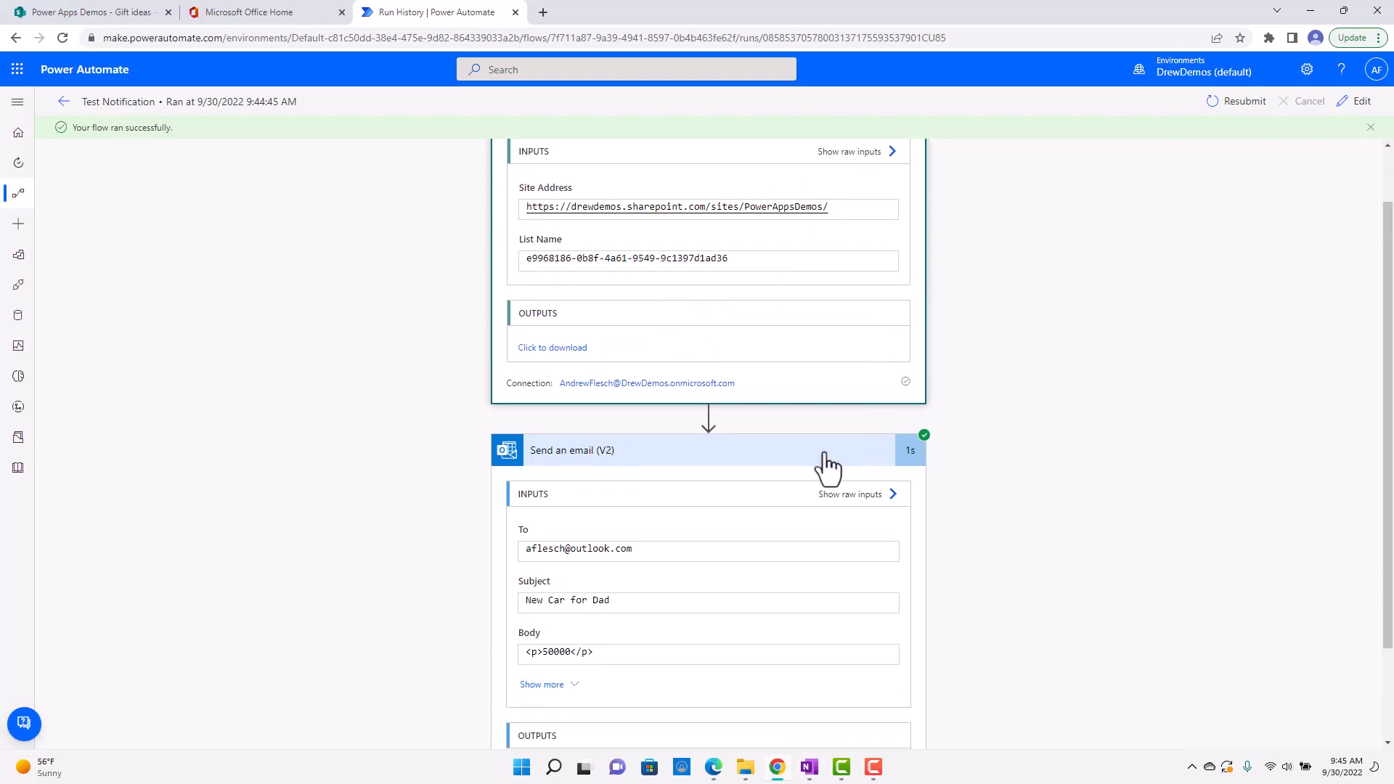
{"action": "scroll", "coordinate": [767, 422], "scroll_direction": "down", "scroll_amount": 2}
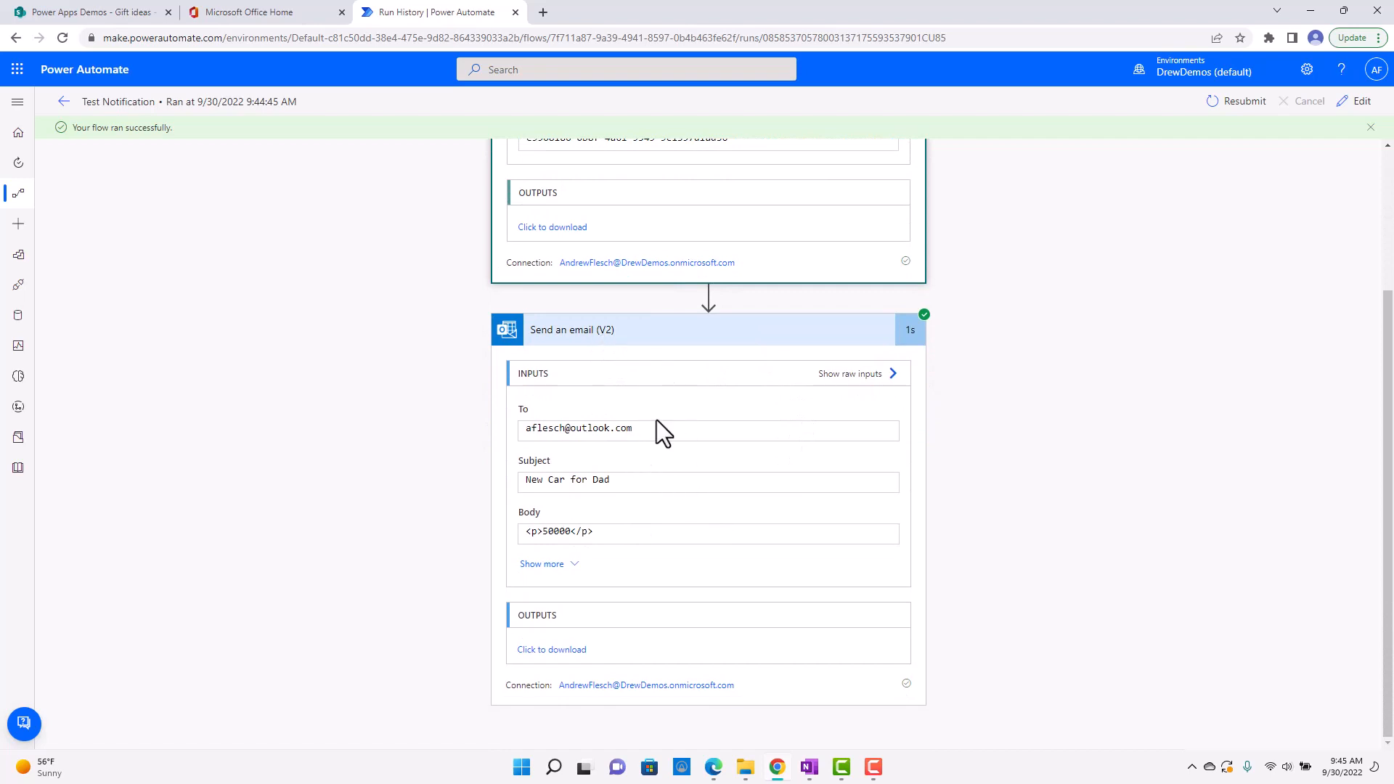
{"action": "left_click_drag", "start_coordinate": [636, 482], "coordinate": [530, 483]}
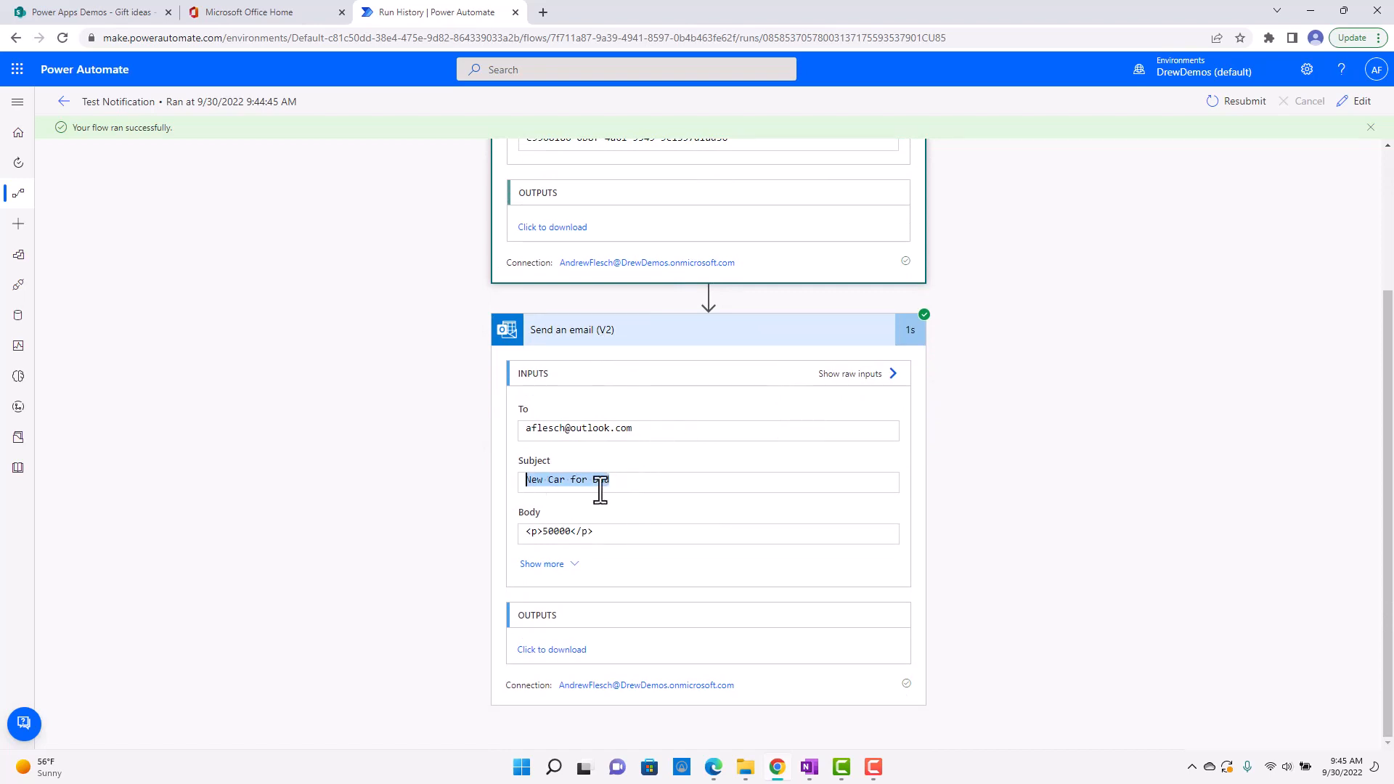
{"action": "scroll", "coordinate": [607, 275], "scroll_direction": "up", "scroll_amount": 2}
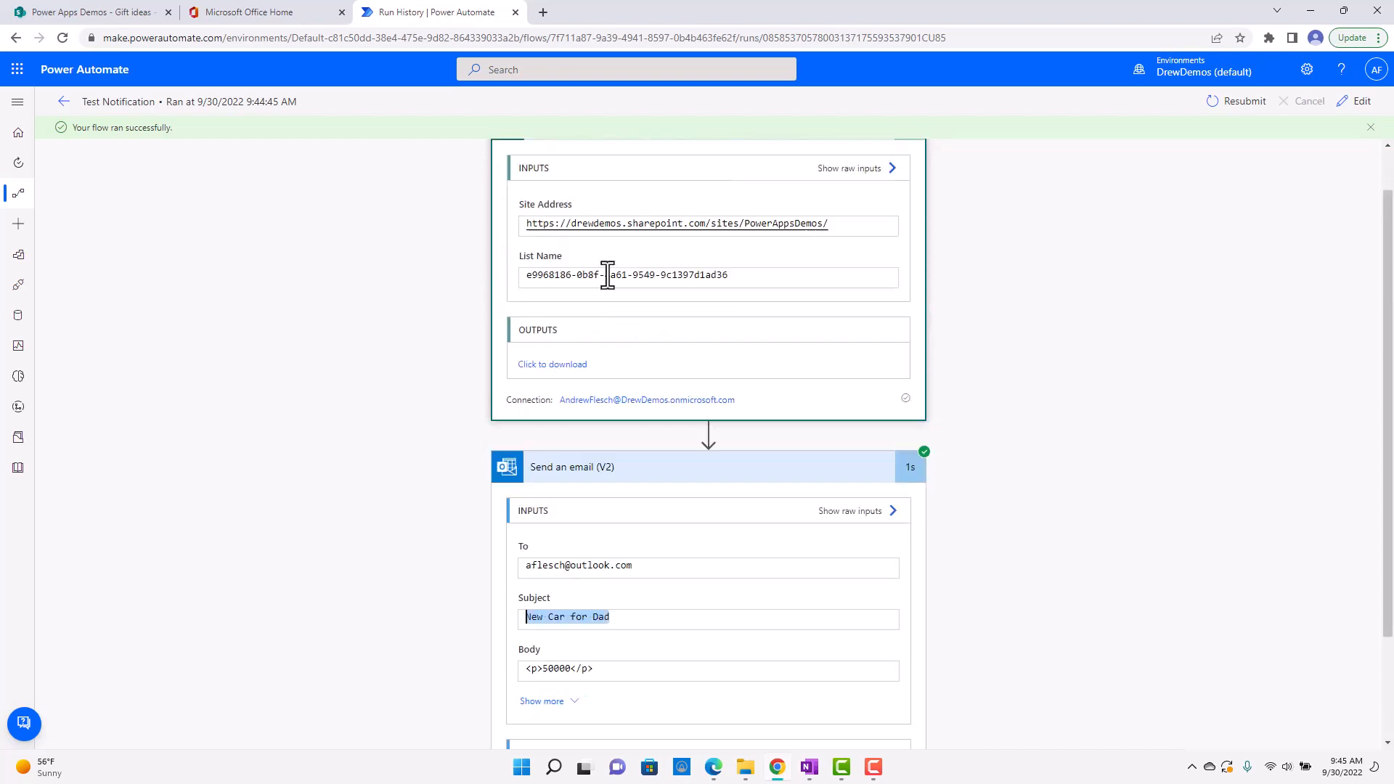
{"action": "scroll", "coordinate": [788, 479], "scroll_direction": "down", "scroll_amount": 1}
{"action": "scroll", "coordinate": [552, 642], "scroll_direction": "down", "scroll_amount": 1}
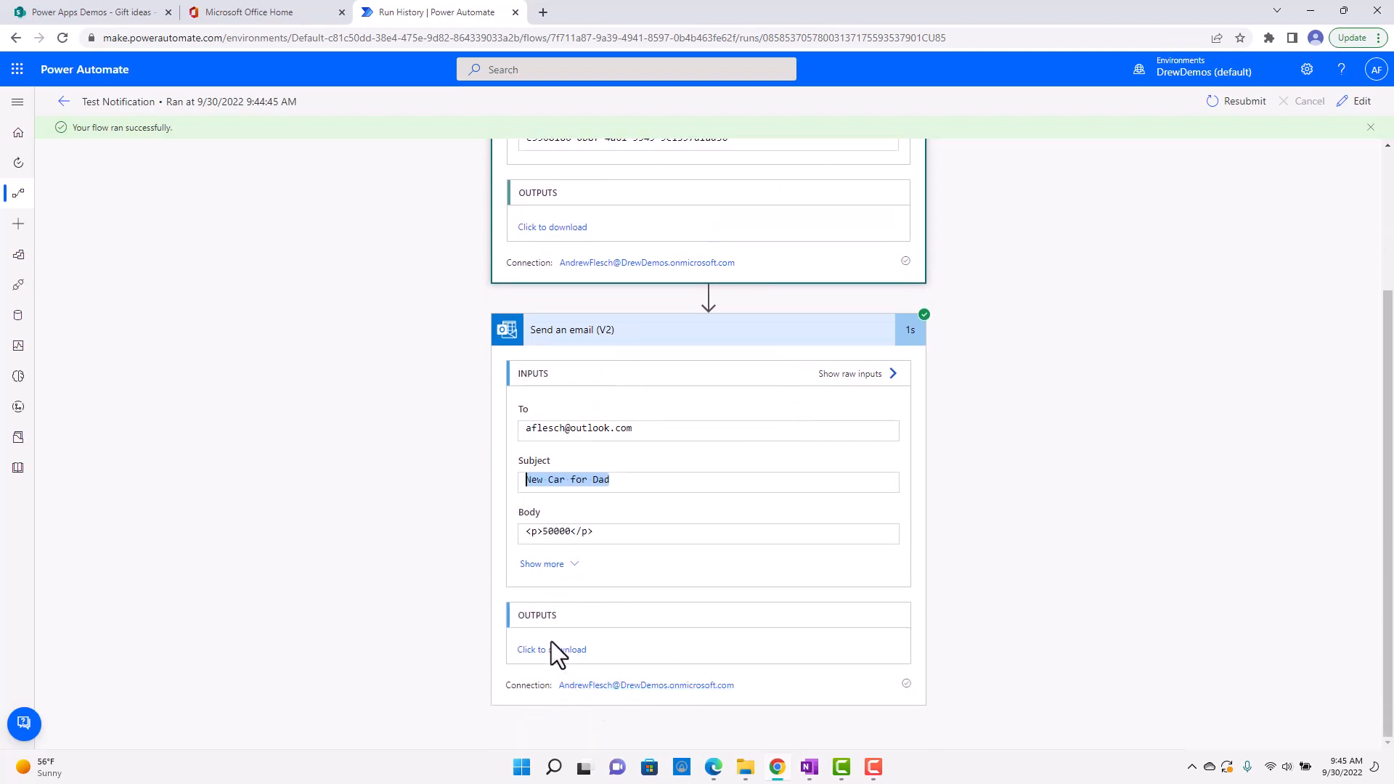
{"action": "scroll", "coordinate": [722, 612], "scroll_direction": "up", "scroll_amount": 2}
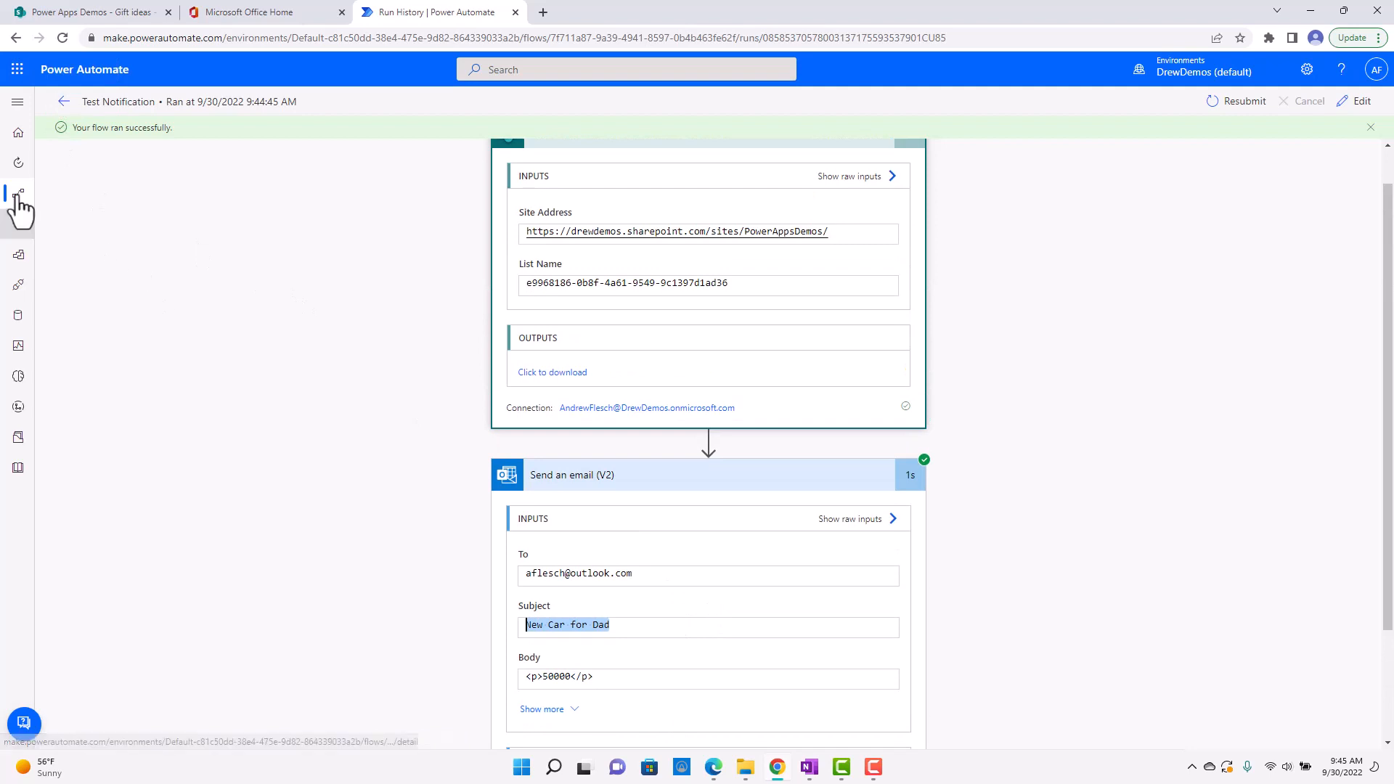
{"action": "scroll", "coordinate": [317, 352], "scroll_direction": "up", "scroll_amount": 1}
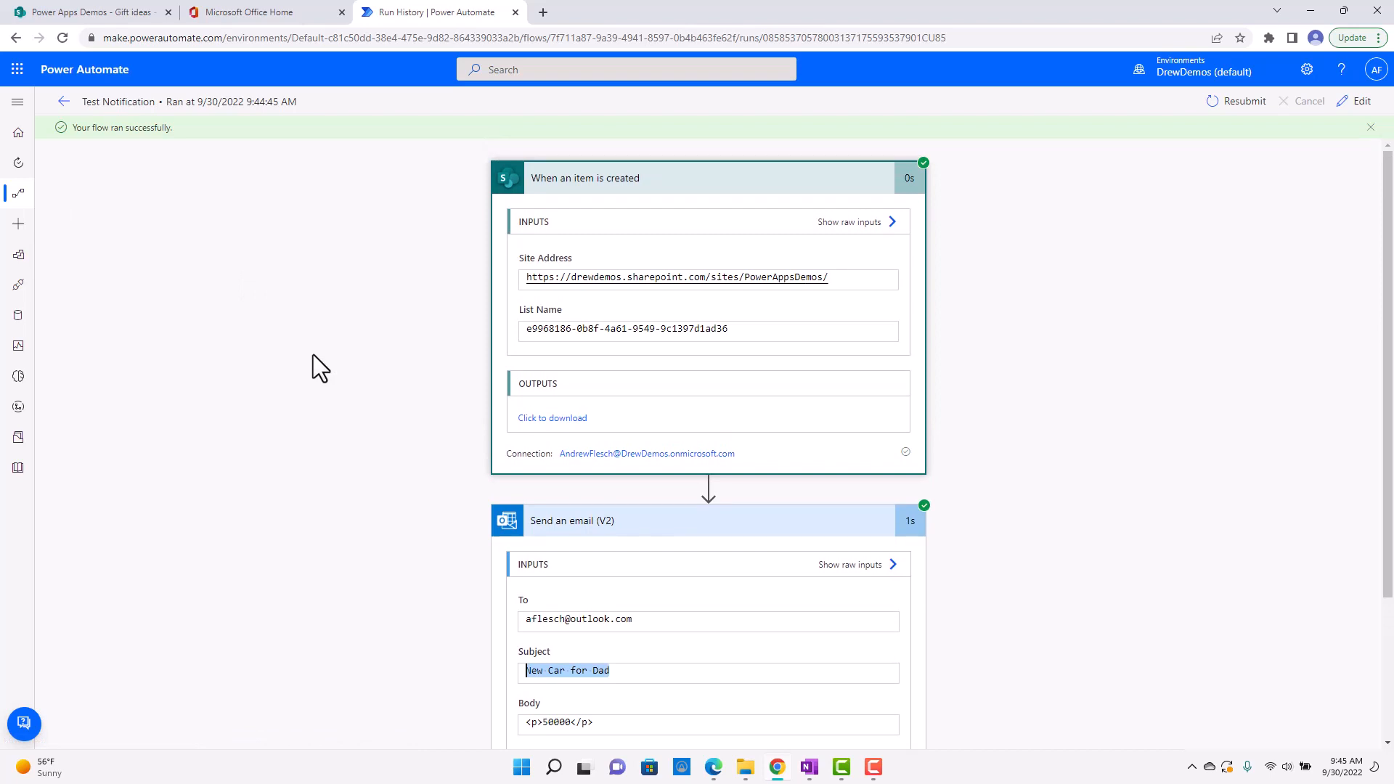
Create an automated cloud flow named "On Submit" with the SharePoint trigger "When an item is created or modified".
{"action": "left_click", "coordinate": [18, 194]}
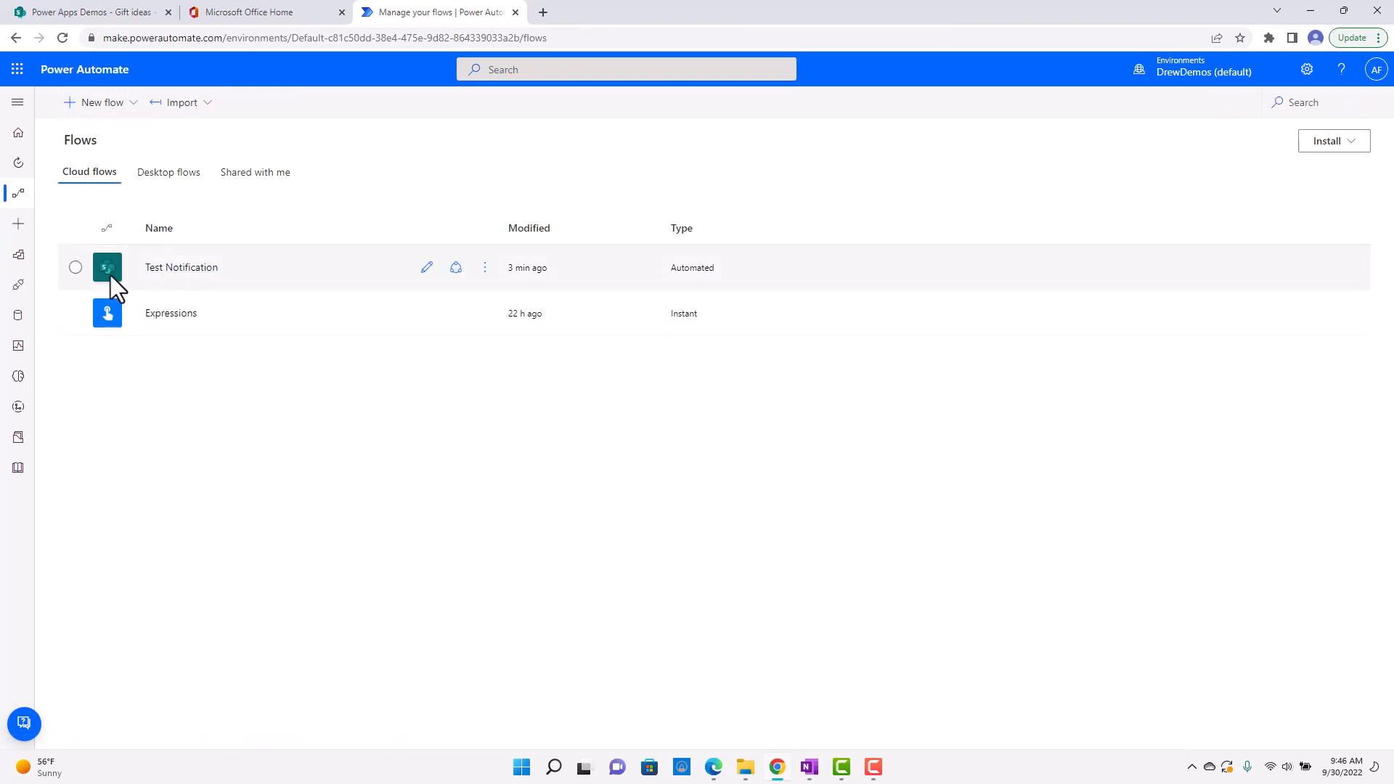
{"action": "left_click", "coordinate": [17, 225]}
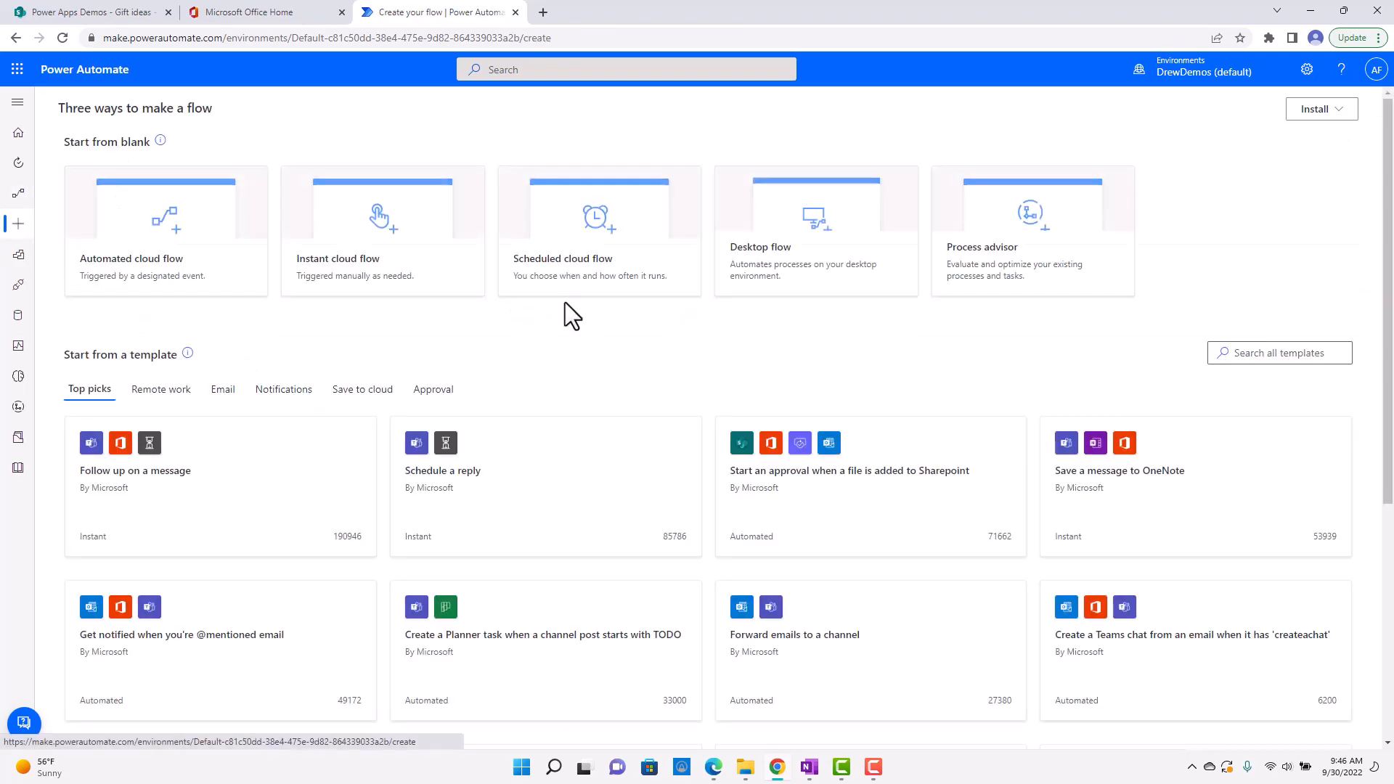
{"action": "left_click", "coordinate": [224, 249]}
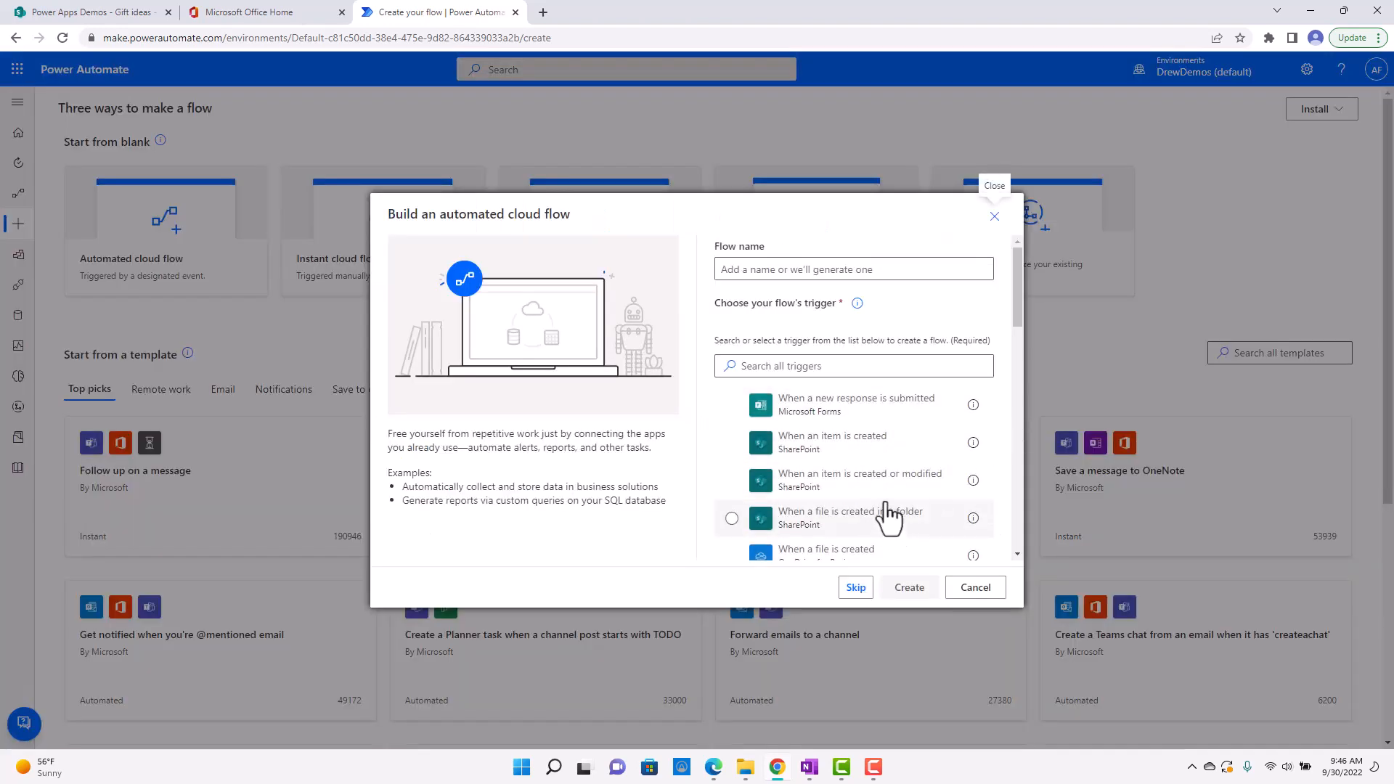
{"action": "left_click", "coordinate": [891, 485]}
{"action": "left_click", "coordinate": [806, 268]}
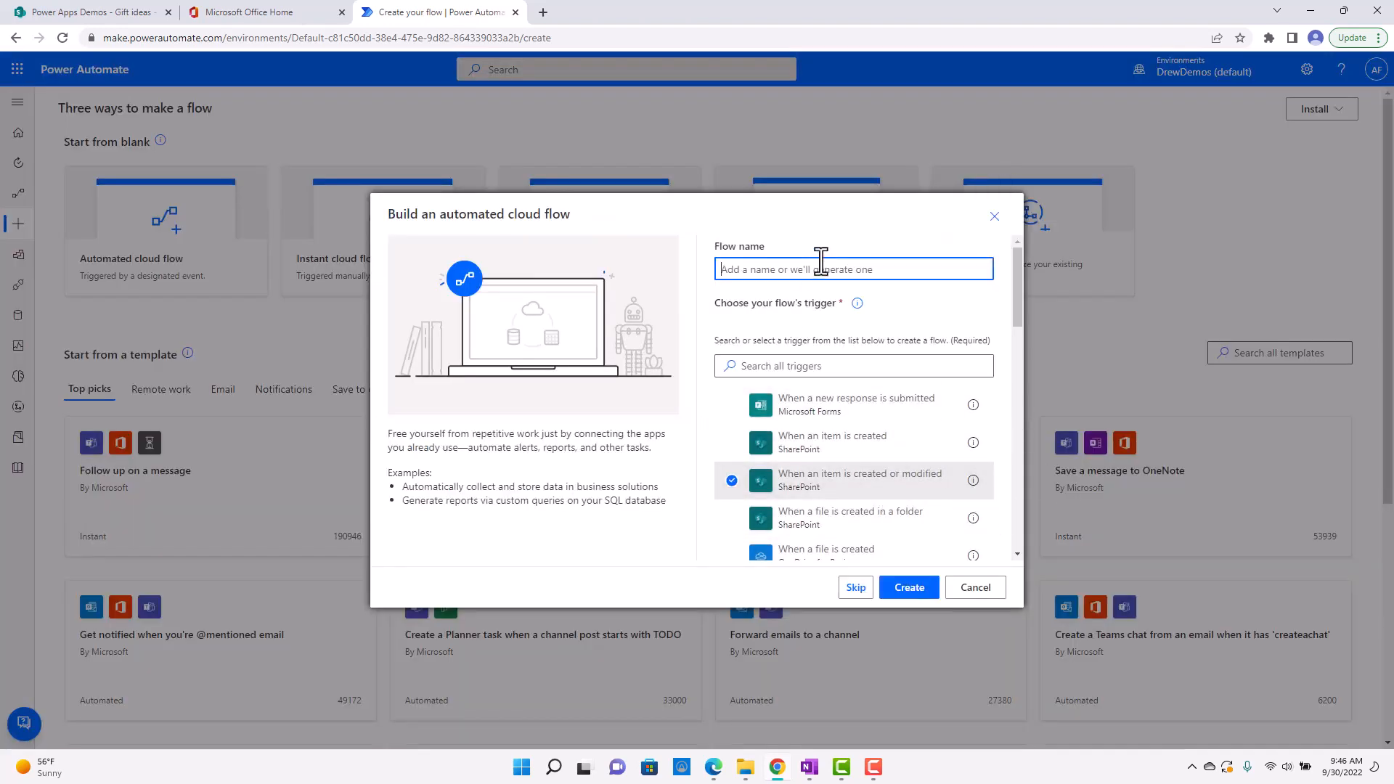
{"action": "type", "text": "On Submit"}
{"action": "left_click", "coordinate": [918, 596]}
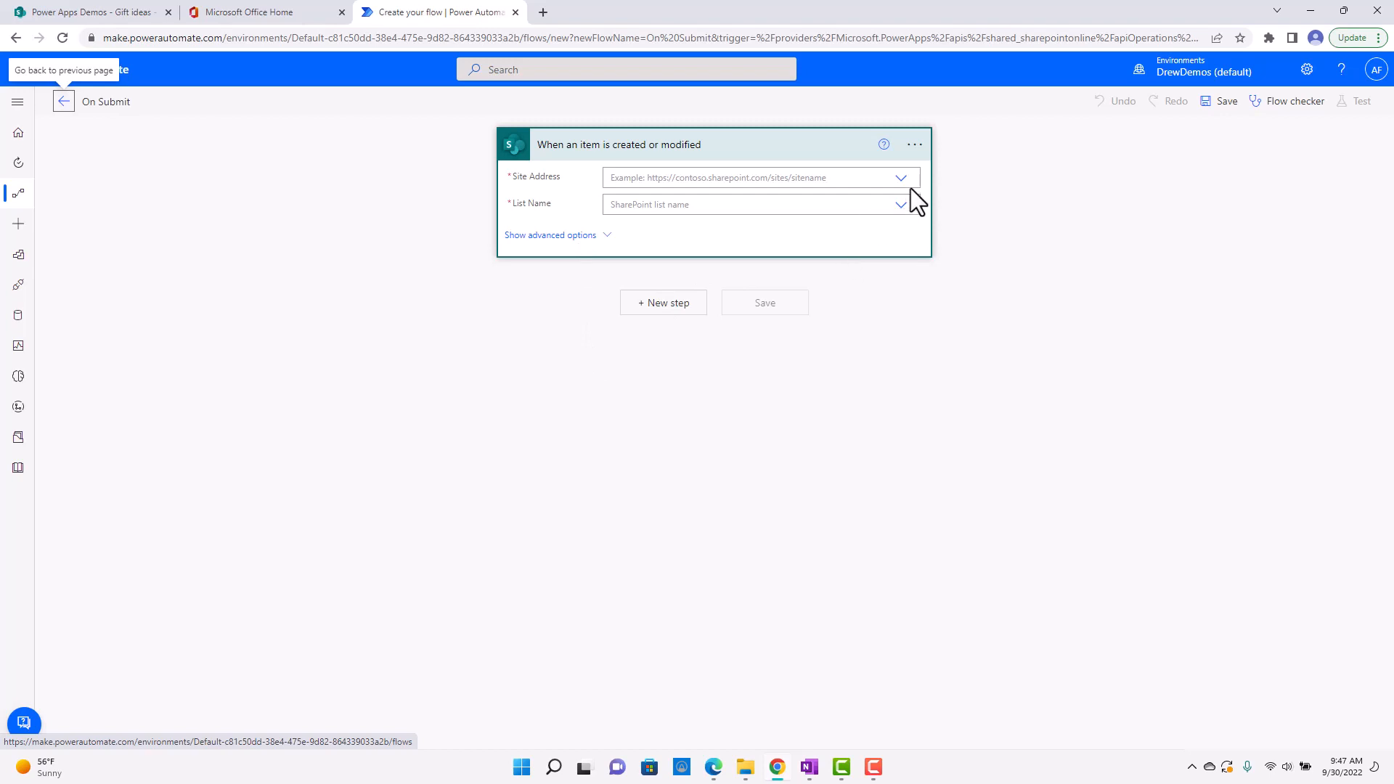
{"action": "left_click", "coordinate": [883, 180]}
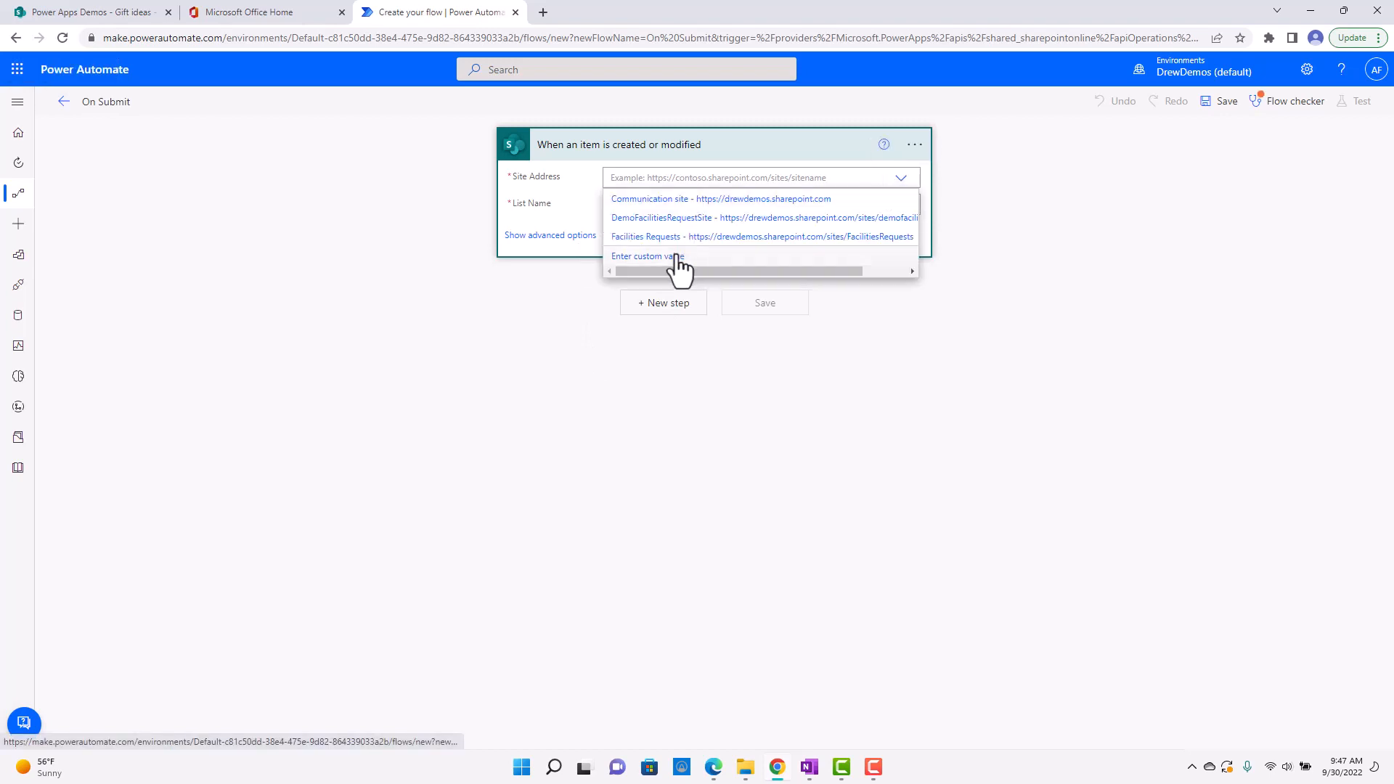
{"action": "left_click", "coordinate": [124, 12]}
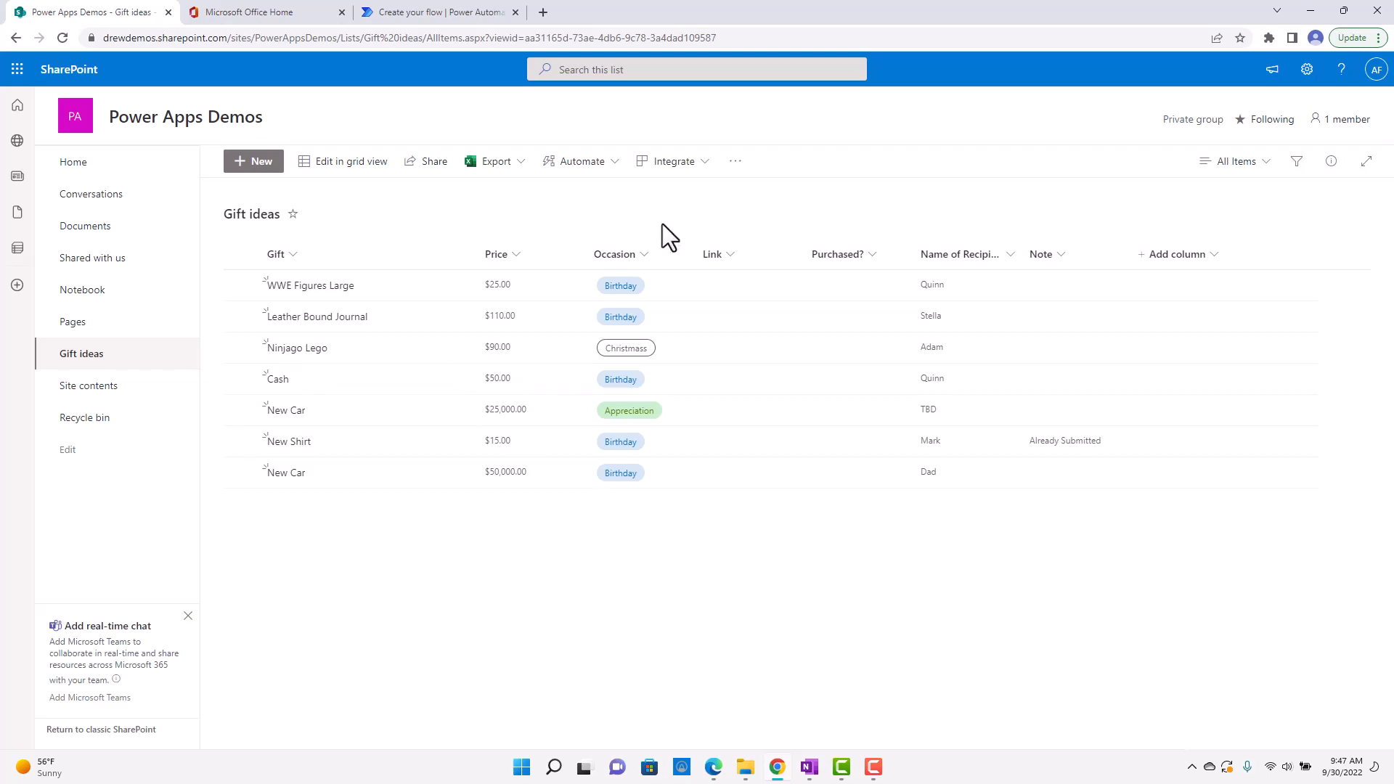
{"action": "left_click", "coordinate": [430, 5]}
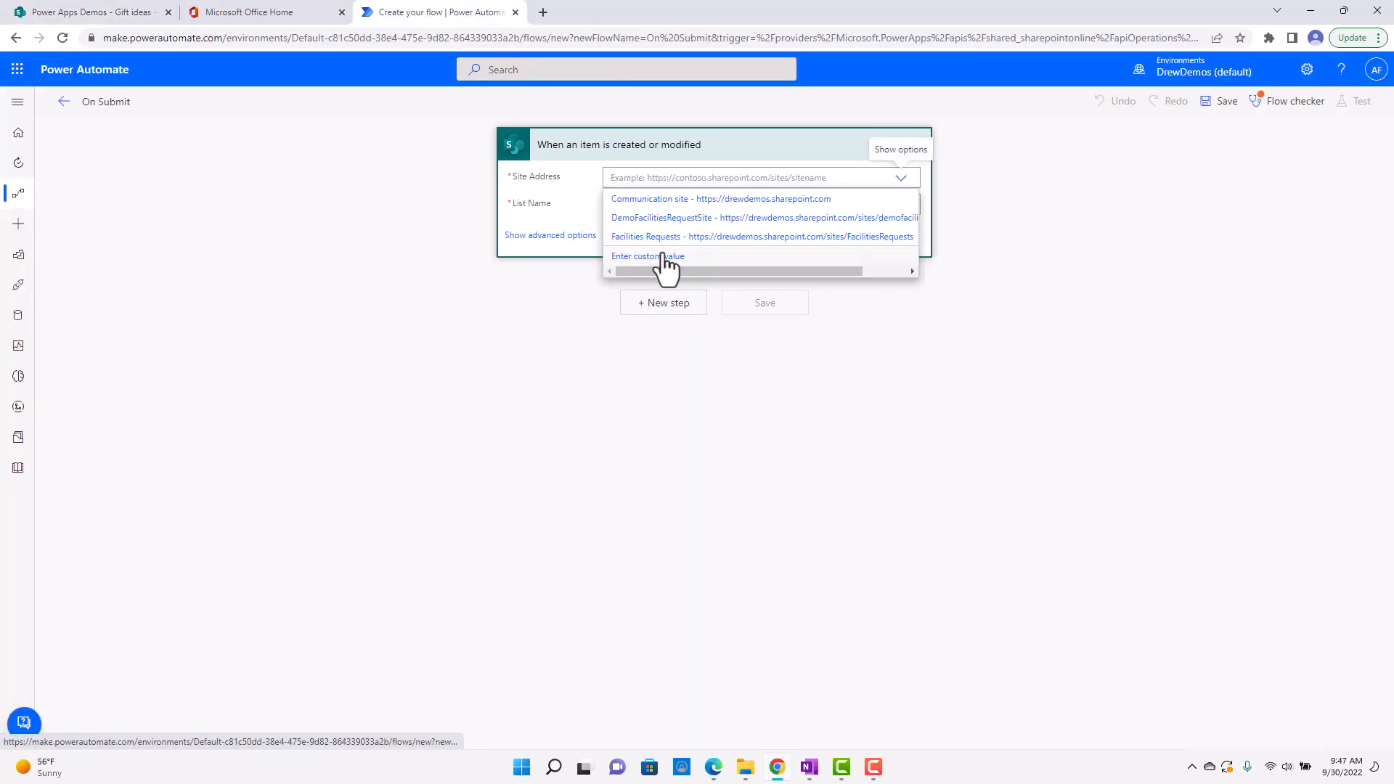
{"action": "left_click", "coordinate": [715, 258]}
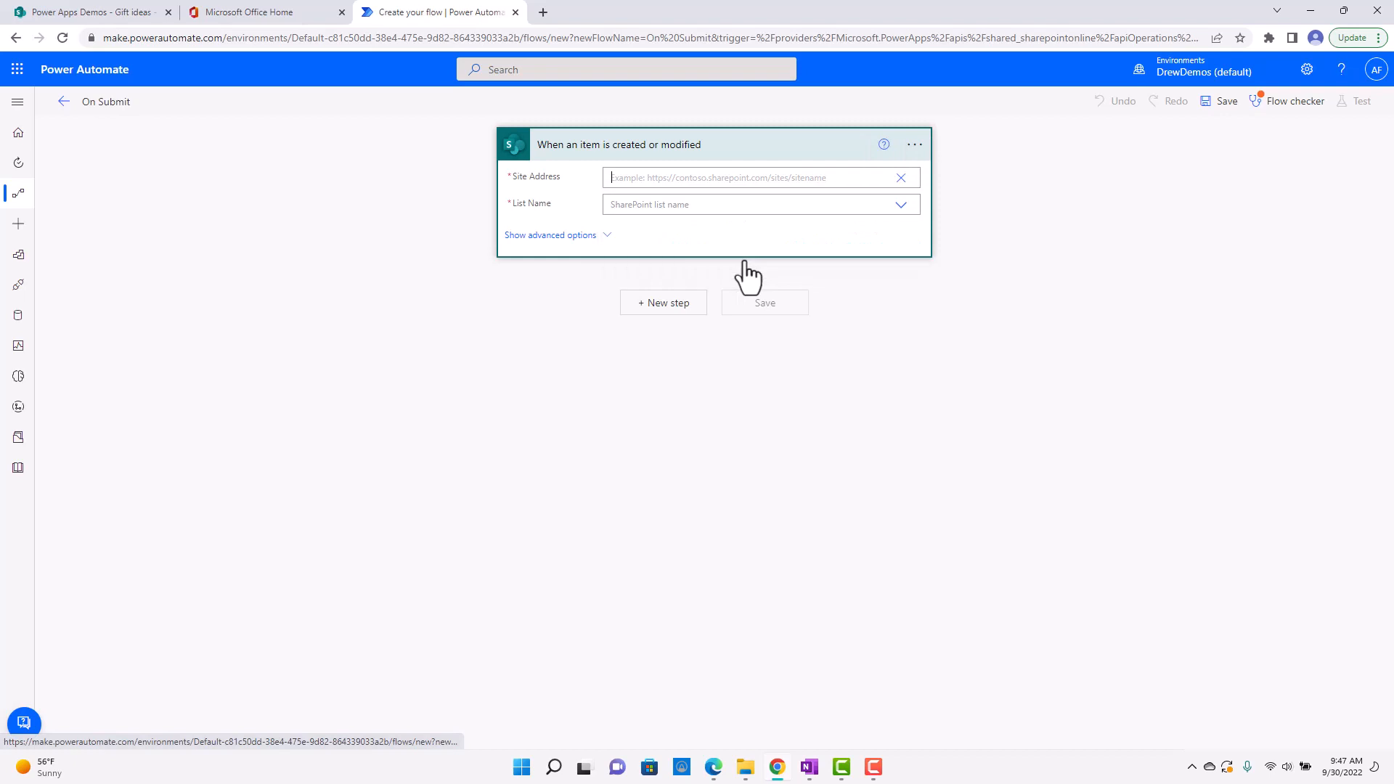
{"action": "left_click", "coordinate": [102, 14]}
{"action": "left_click_drag", "start_coordinate": [338, 38], "coordinate": [73, 40]}
{"action": "right_click", "coordinate": [152, 37]}
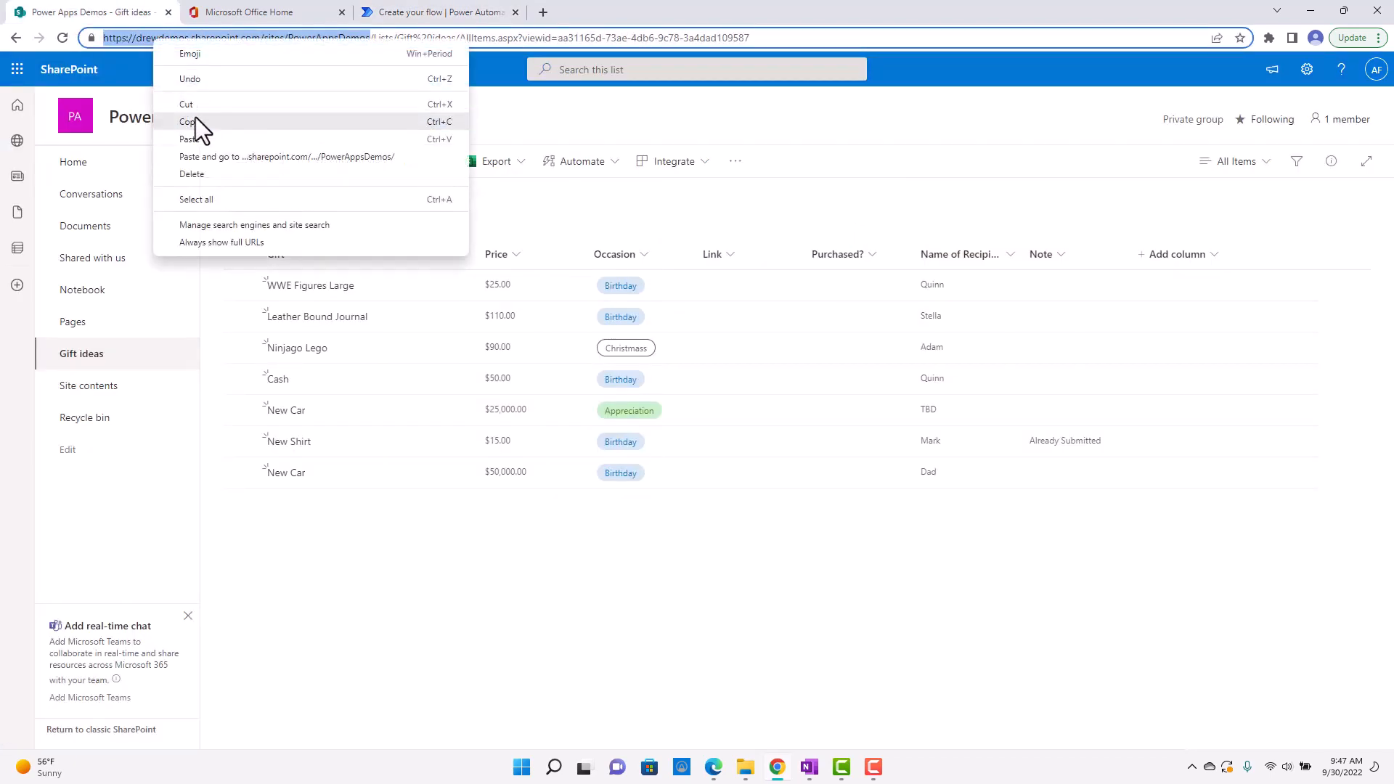
{"action": "left_click", "coordinate": [194, 116]}
{"action": "left_click", "coordinate": [407, 13]}
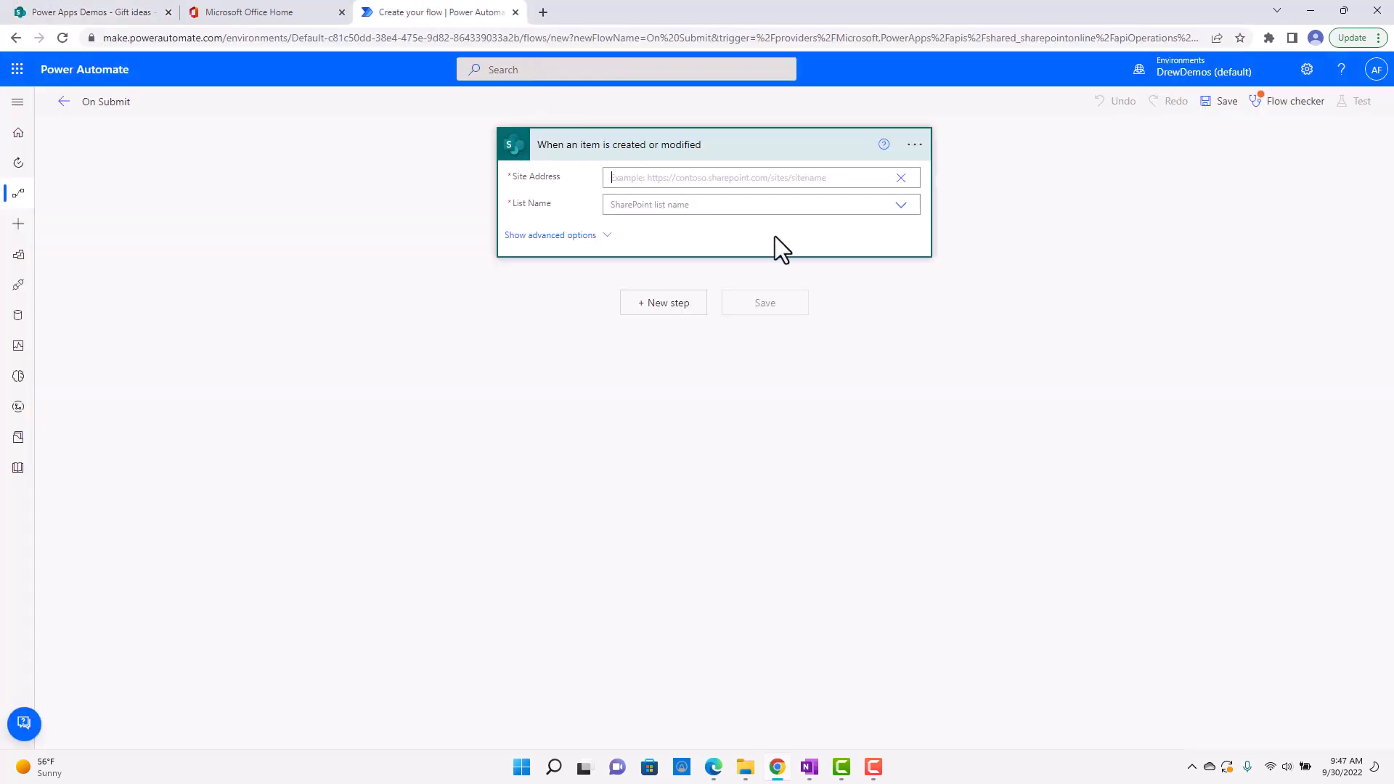
{"action": "right_click", "coordinate": [681, 183]}
{"action": "left_click", "coordinate": [735, 300]}
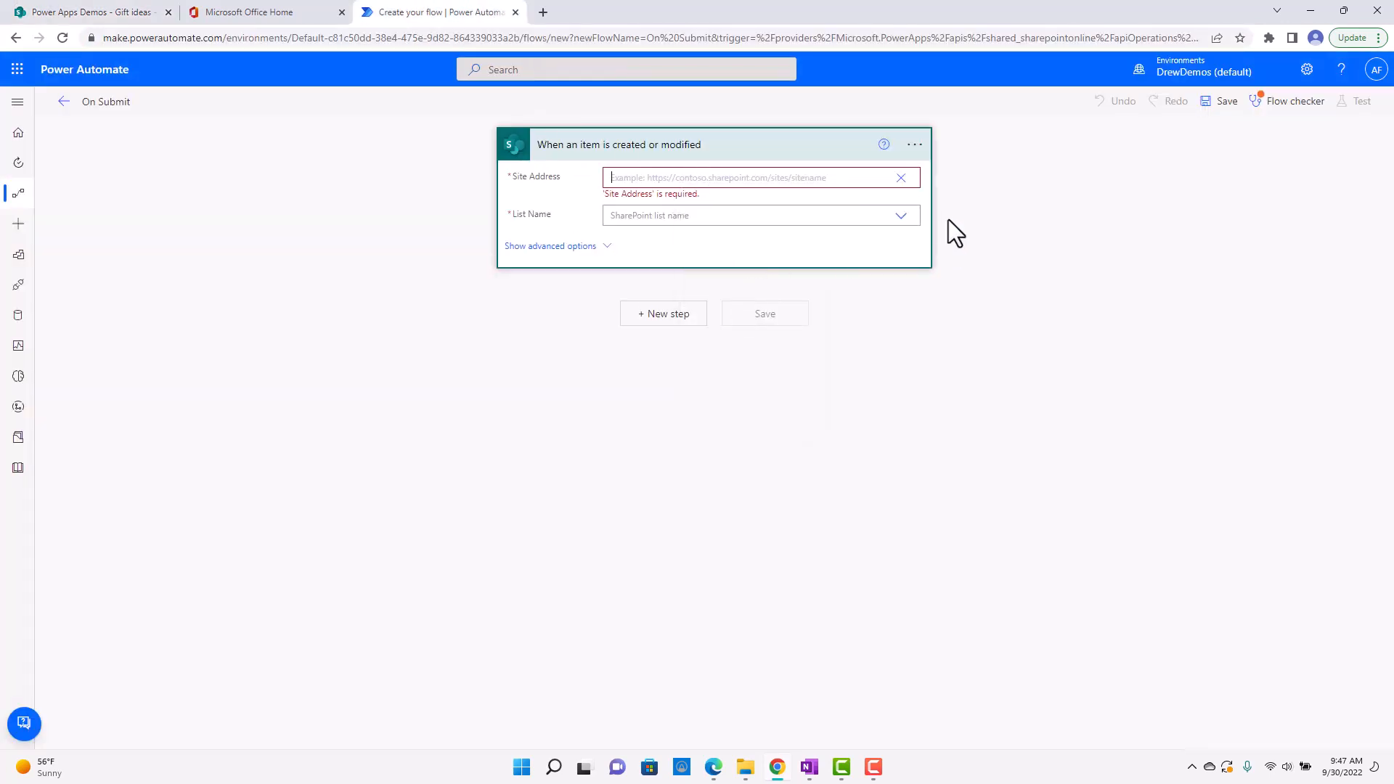
Choose Gift ideas as the List Name for the "When an item is created or modified" trigger.
{"action": "left_click", "coordinate": [900, 205]}
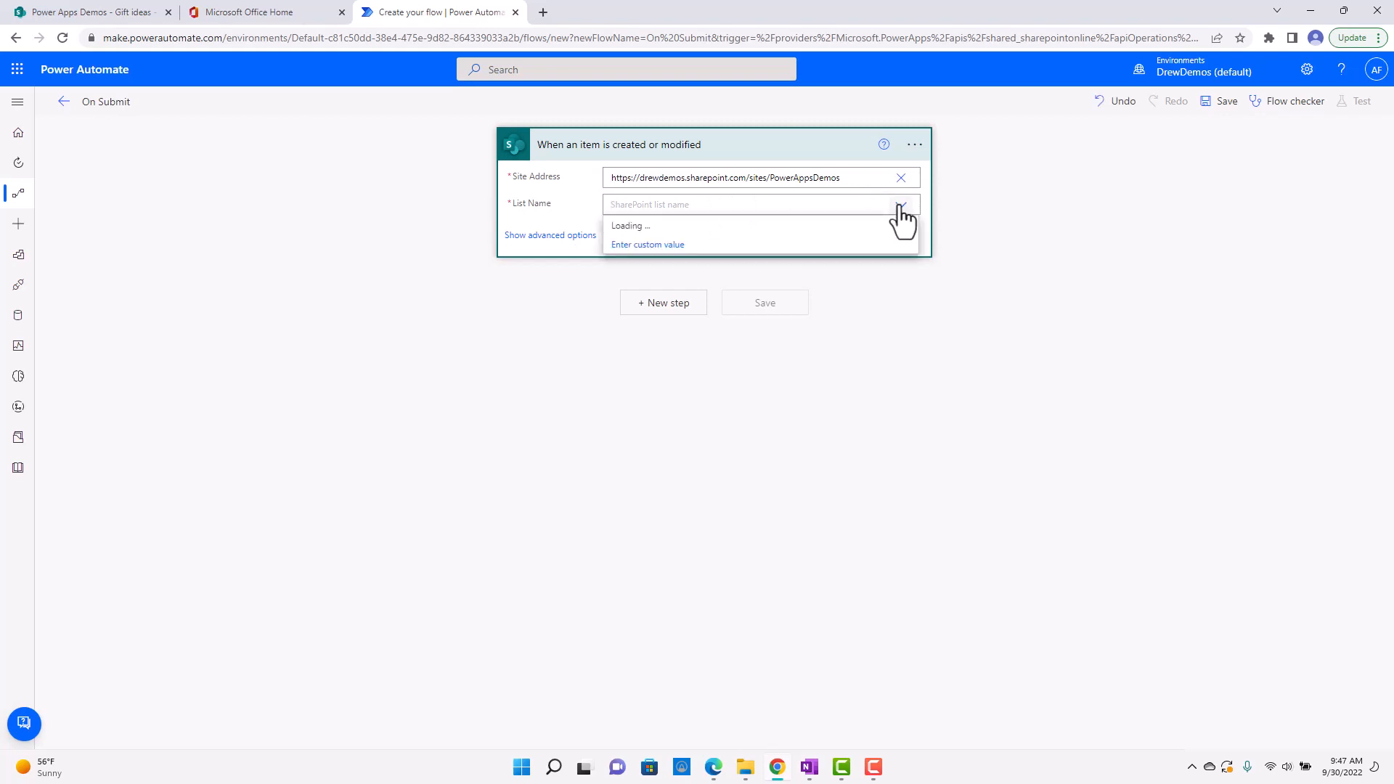
{"action": "left_click", "coordinate": [759, 229]}
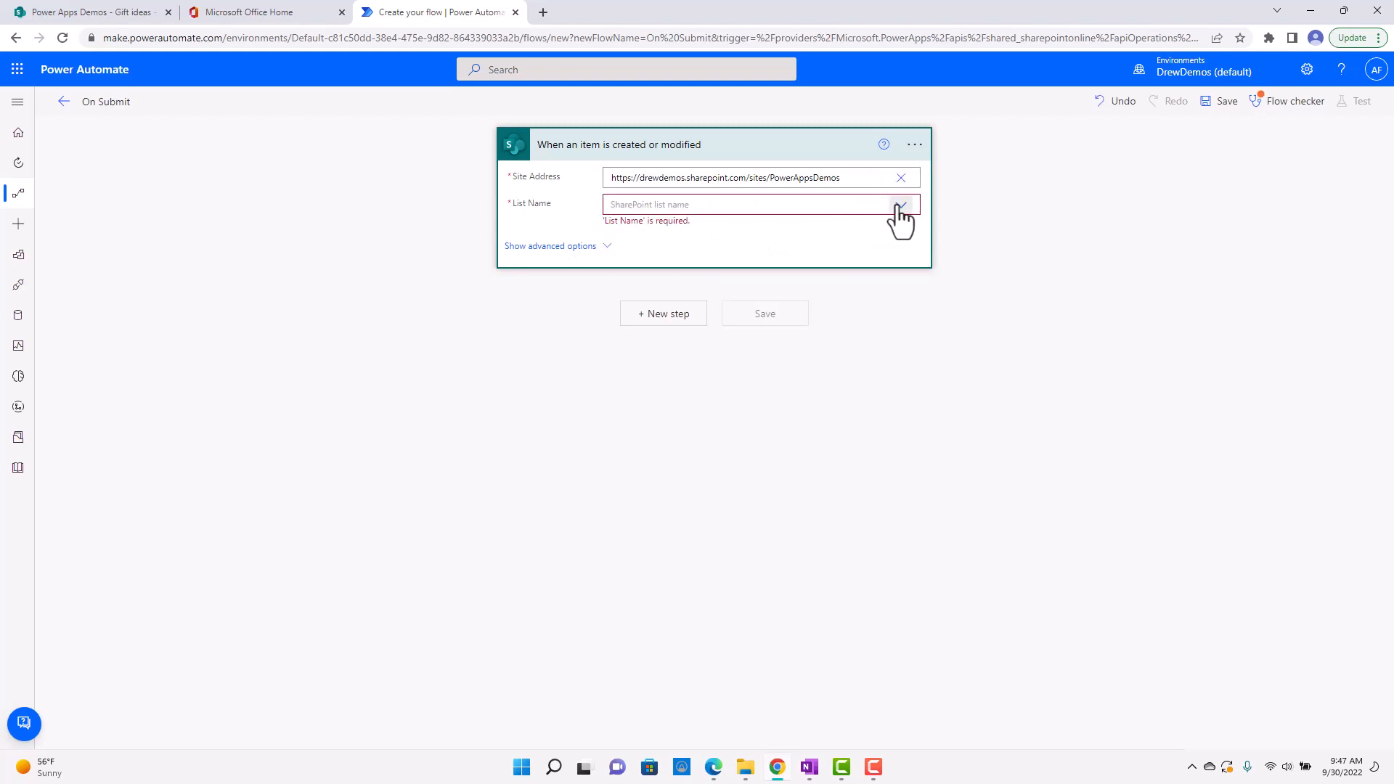
{"action": "left_click", "coordinate": [899, 205]}
{"action": "left_click", "coordinate": [747, 226]}
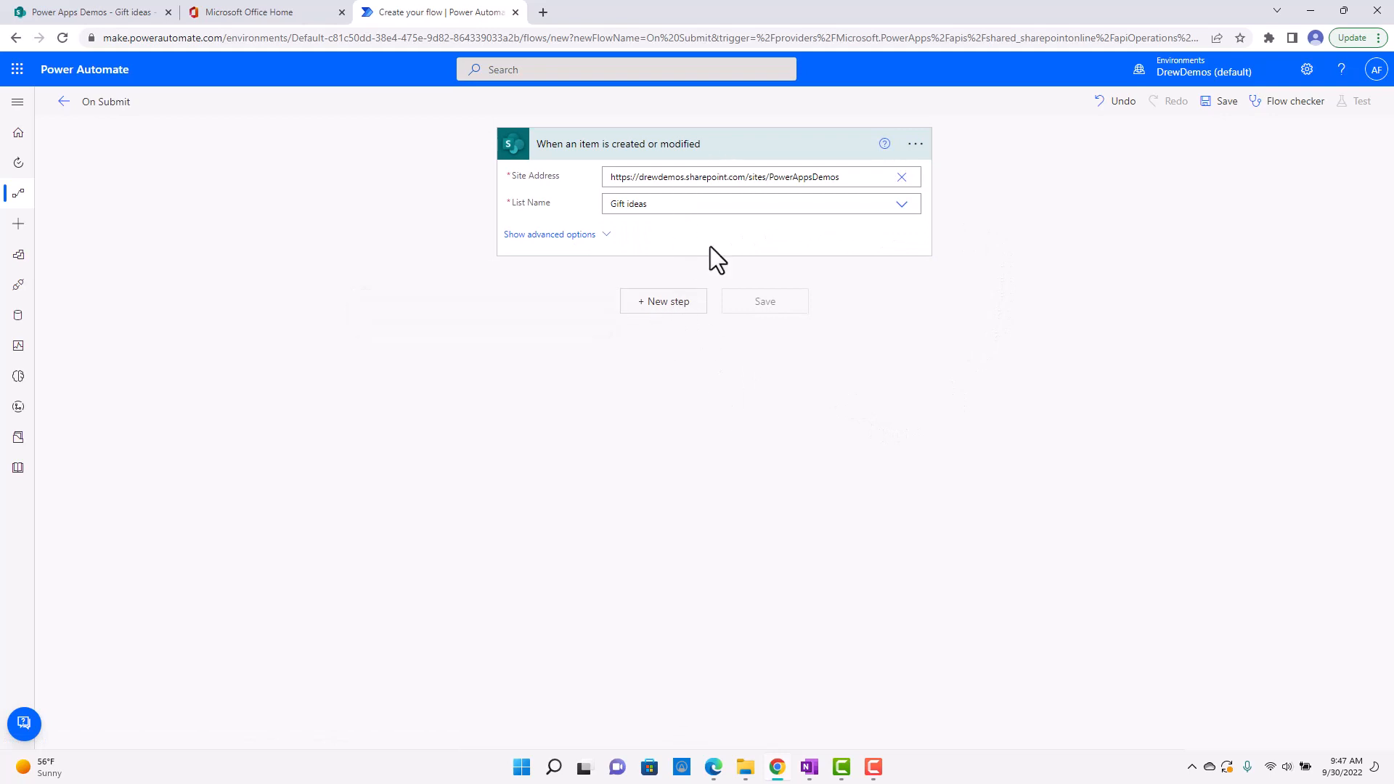
Add a Condition control as a new step below the trigger.
{"action": "left_click", "coordinate": [668, 303]}
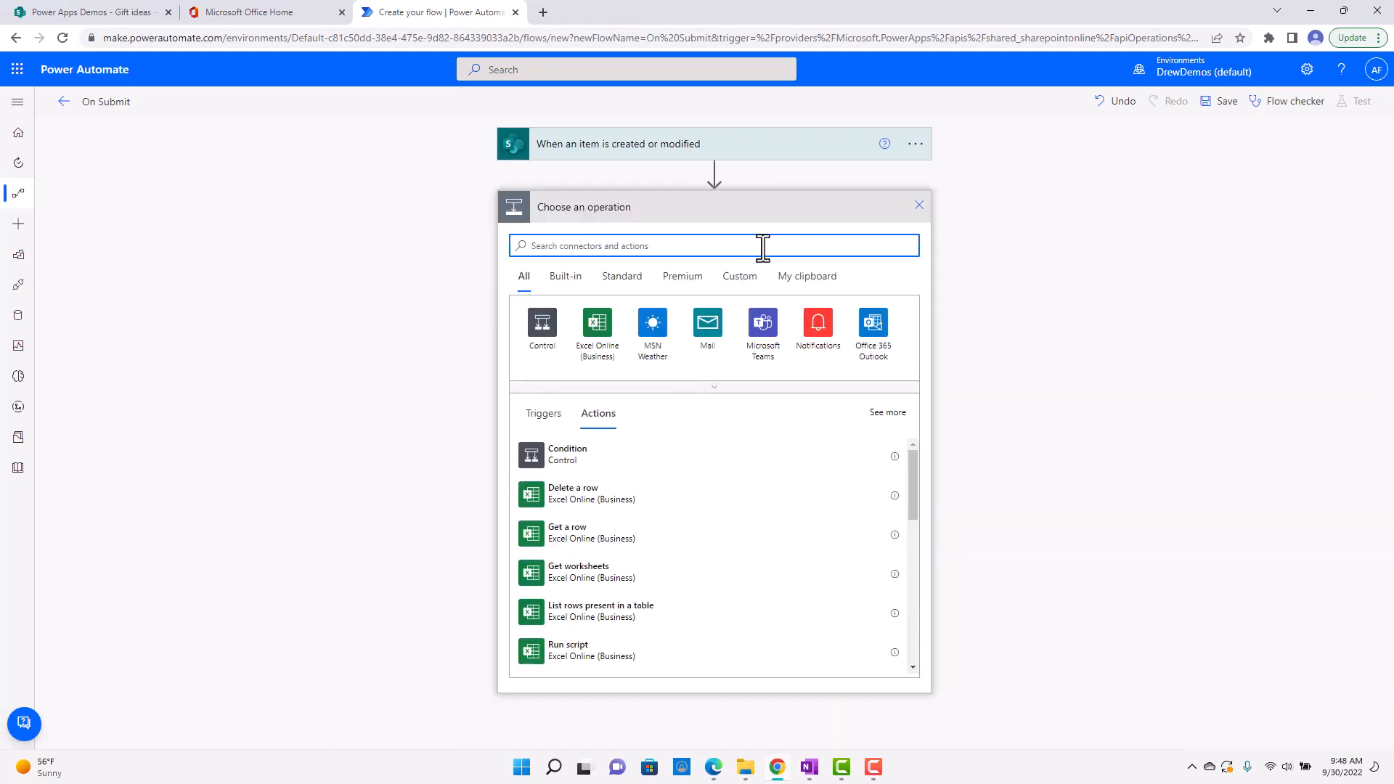
{"action": "type", "text": "condition"}
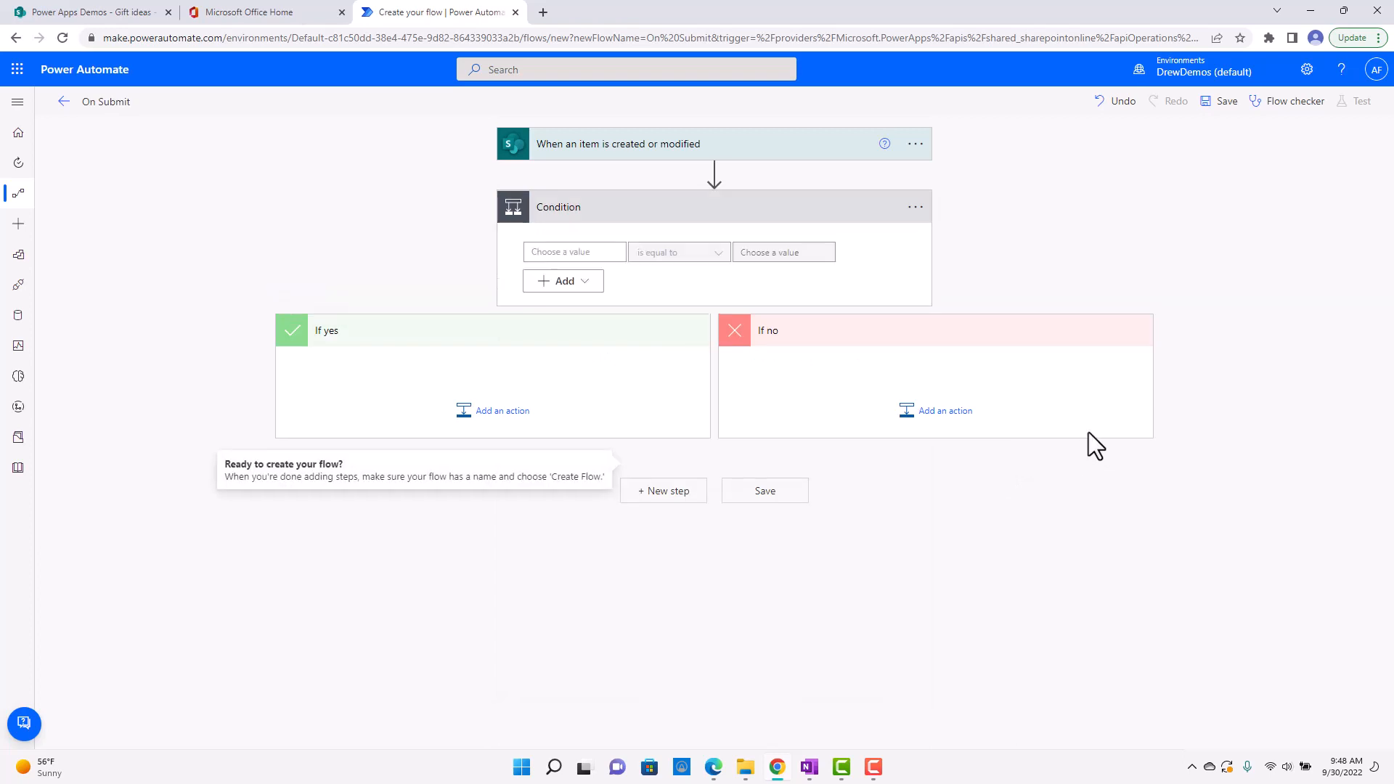
Define the condition so that the Note dynamic value is equal to "Submit".
{"action": "left_click", "coordinate": [569, 252]}
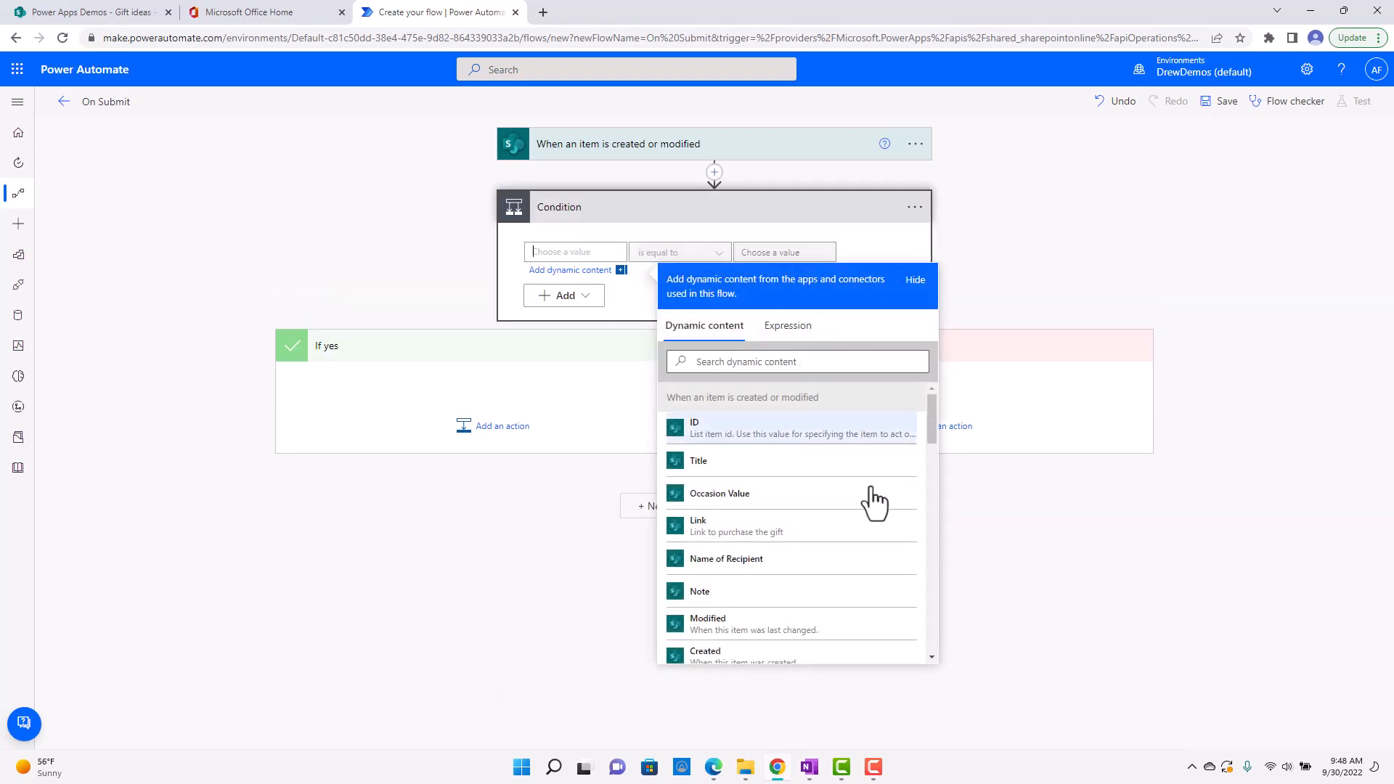
{"action": "scroll", "coordinate": [775, 530], "scroll_direction": "down", "scroll_amount": 2}
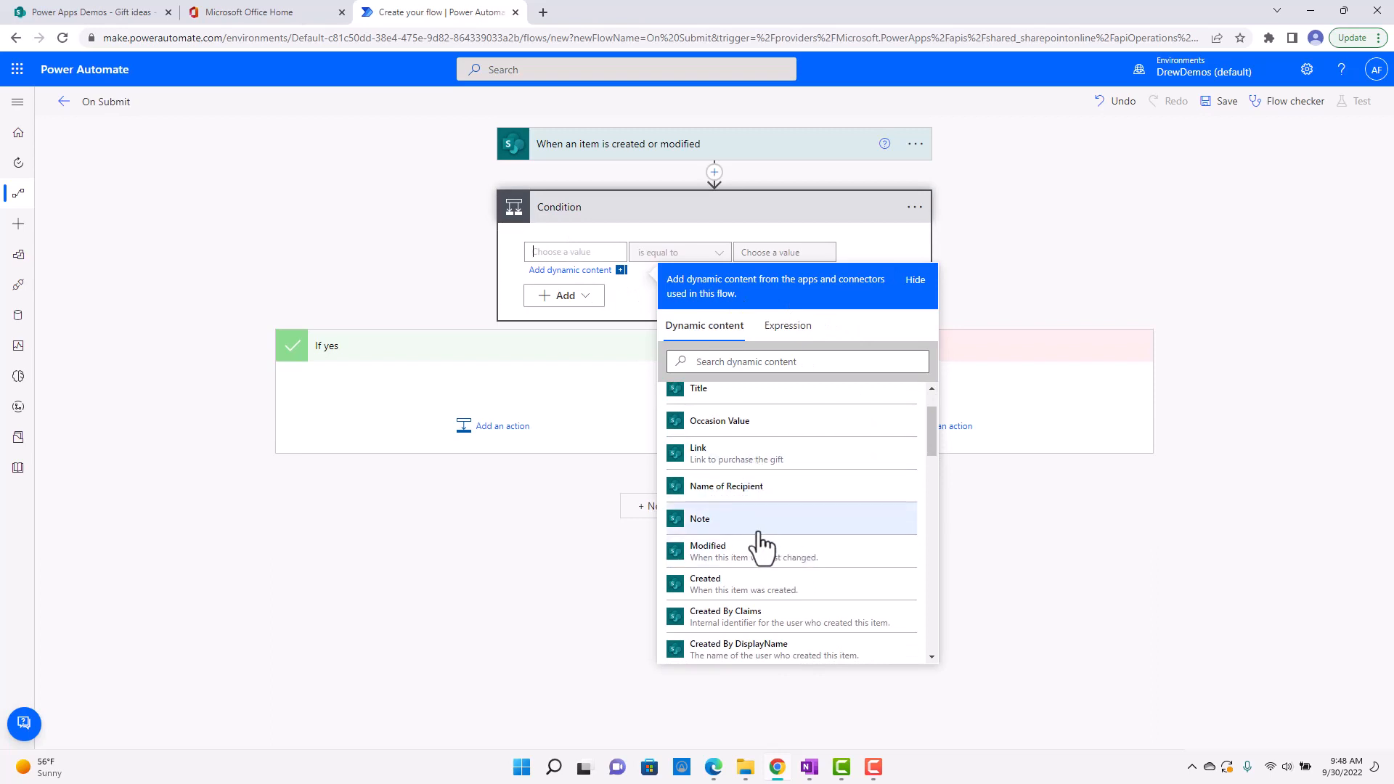
{"action": "left_click", "coordinate": [759, 524]}
{"action": "left_click", "coordinate": [1037, 251]}
{"action": "left_click", "coordinate": [778, 251]}
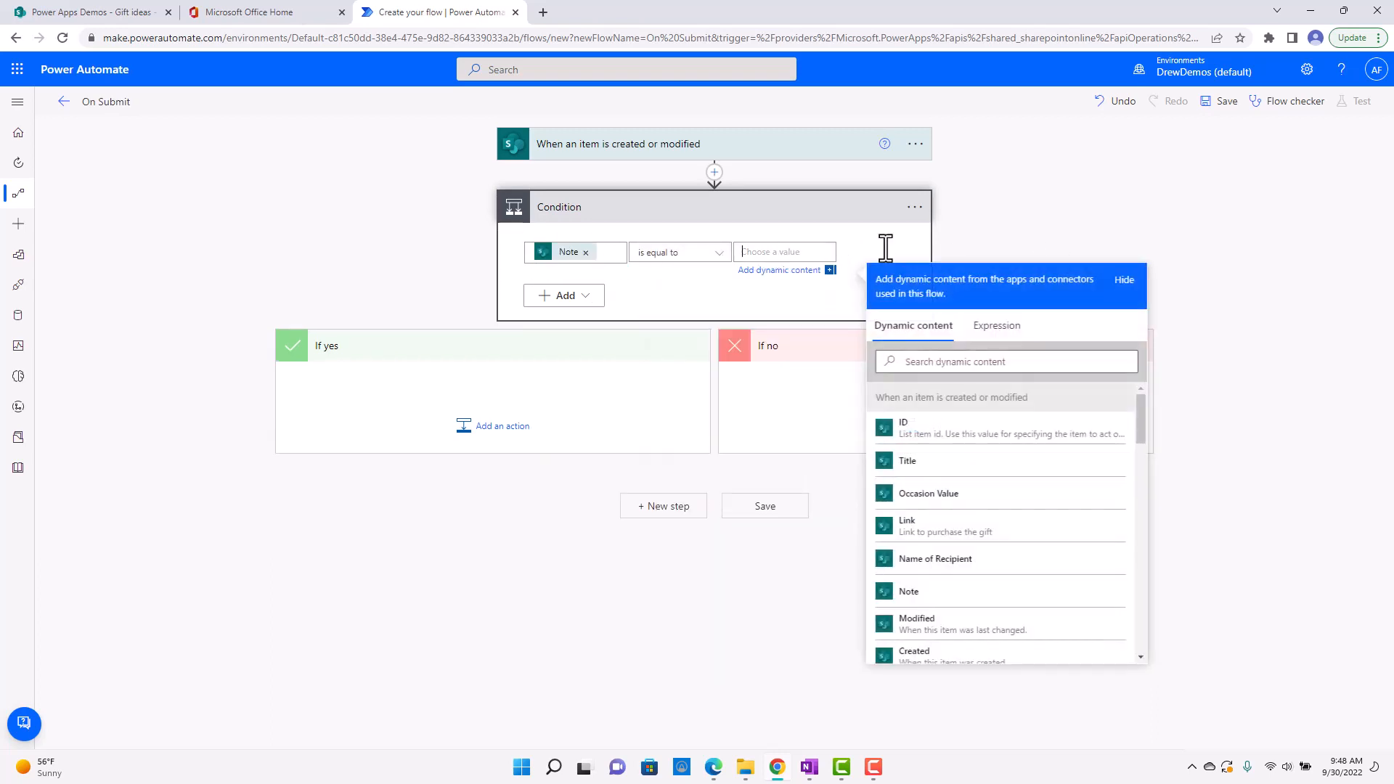
{"action": "type", "text": "Submit"}
Add the Office 365 Outlook action "Send an email (V2)" to the condition's If yes branch.
{"action": "left_click", "coordinate": [525, 375]}
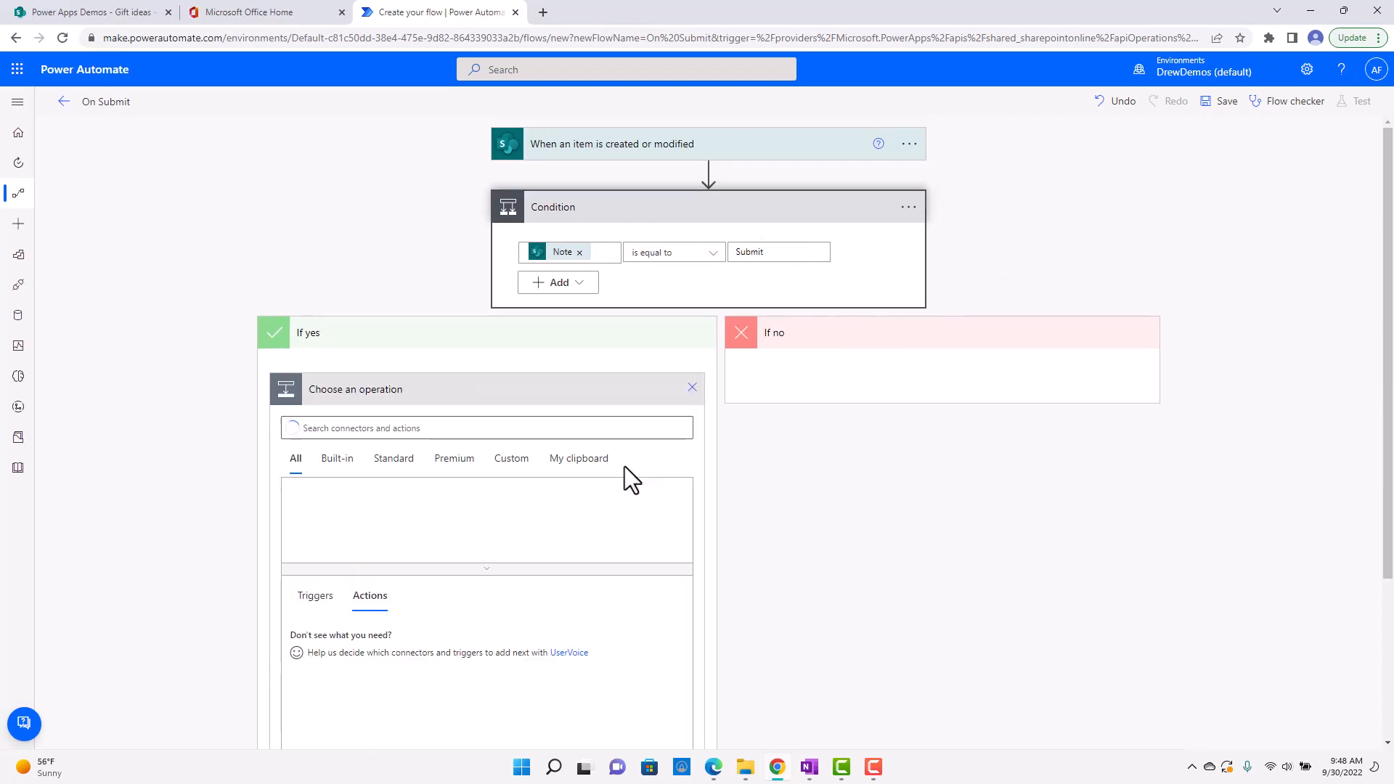
{"action": "type", "text": "send email"}
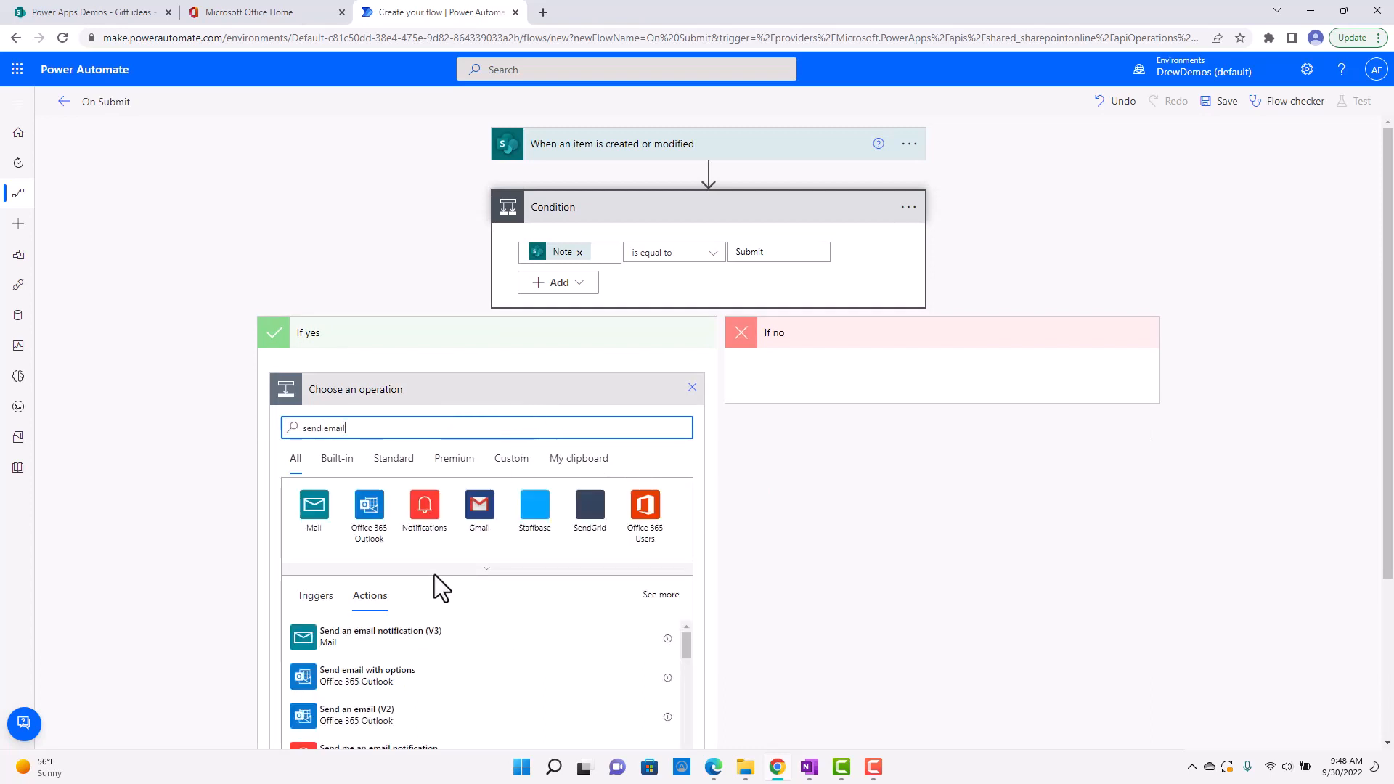
{"action": "scroll", "coordinate": [429, 585], "scroll_direction": "down", "scroll_amount": 1}
{"action": "left_click", "coordinate": [413, 644]}
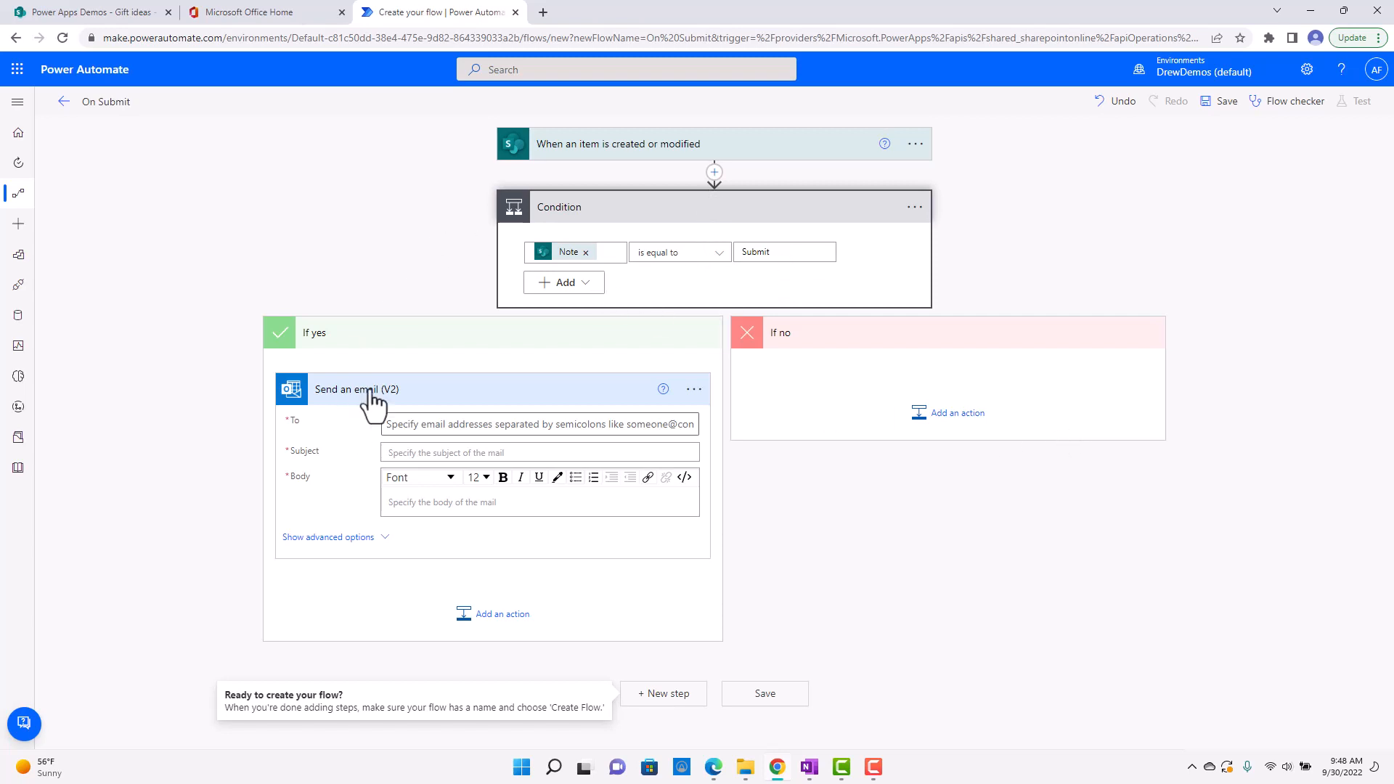
Enter the recipient's email address in the email action and set both its Subject and Body to "Test".
{"action": "left_click", "coordinate": [451, 425]}
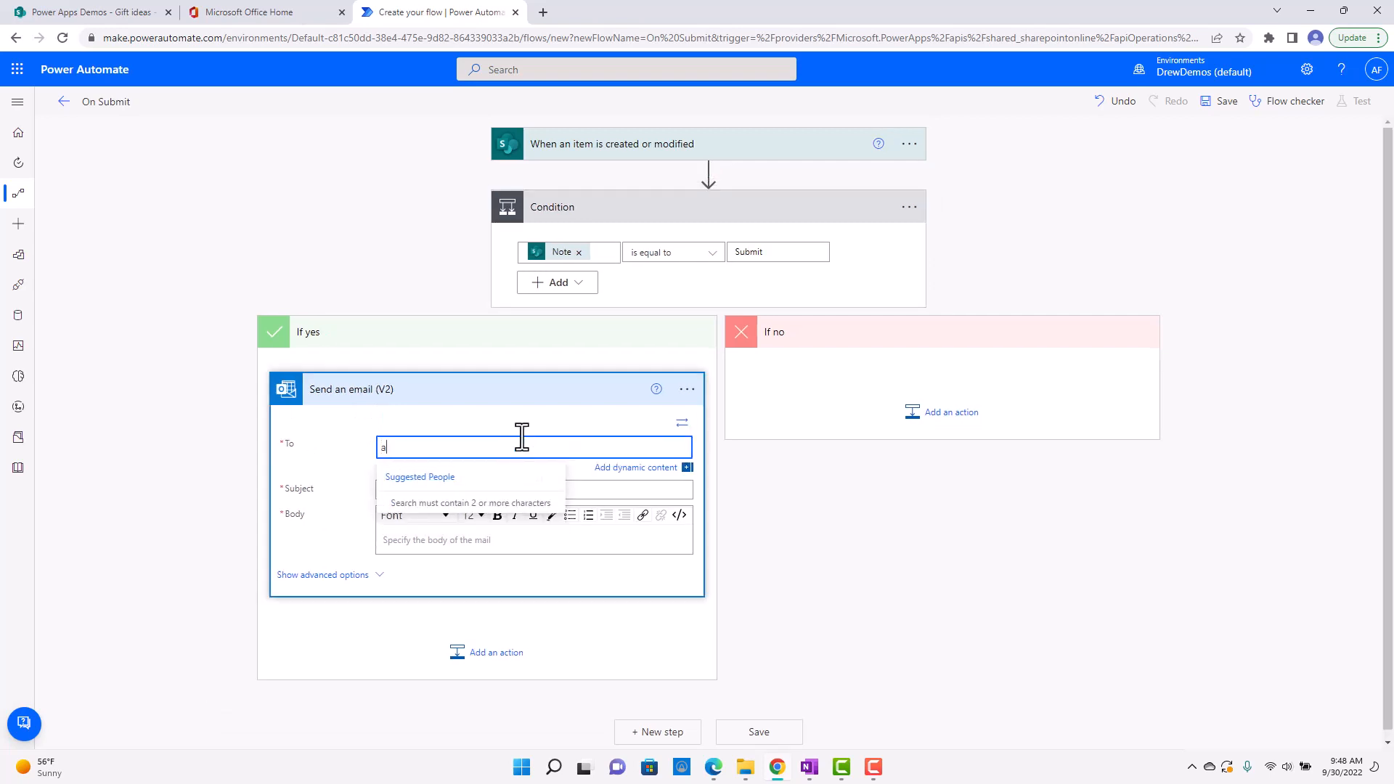
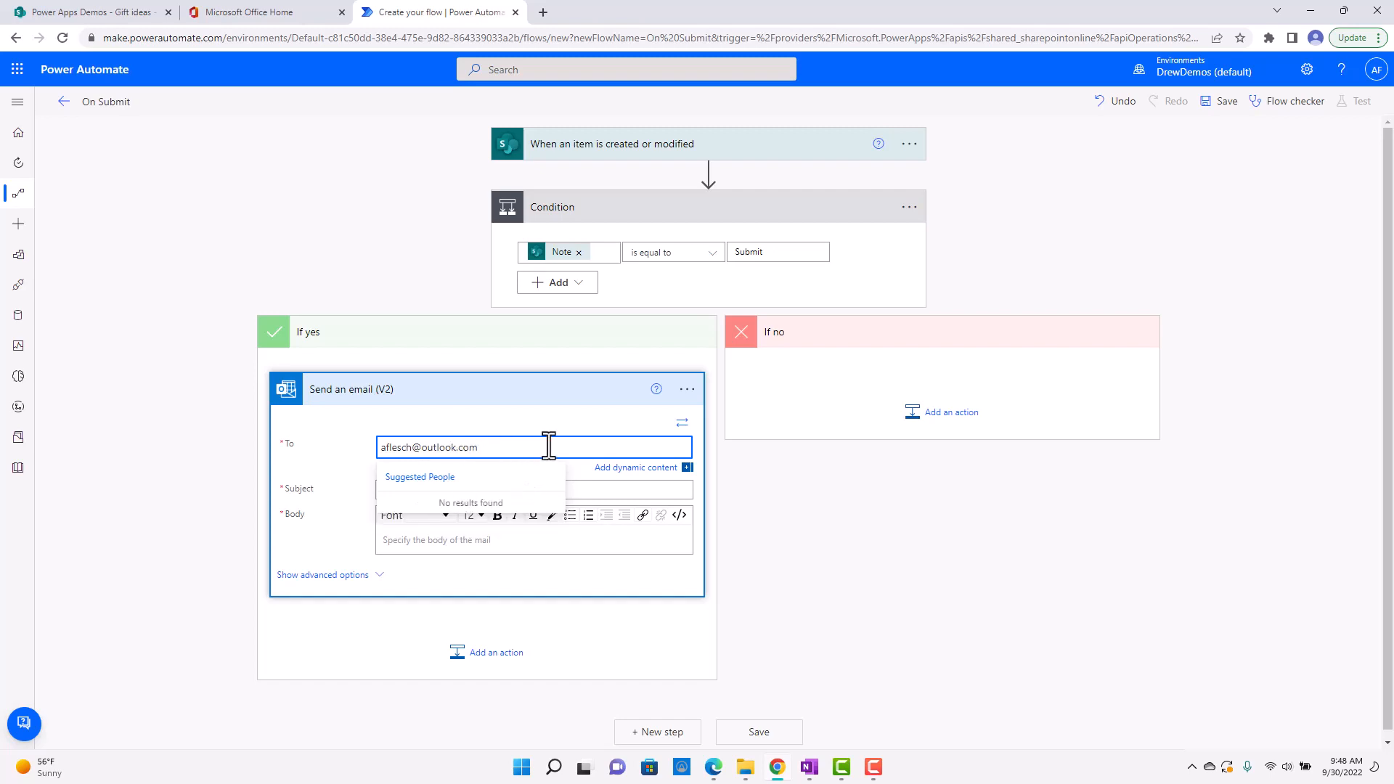
{"action": "left_click", "coordinate": [624, 490]}
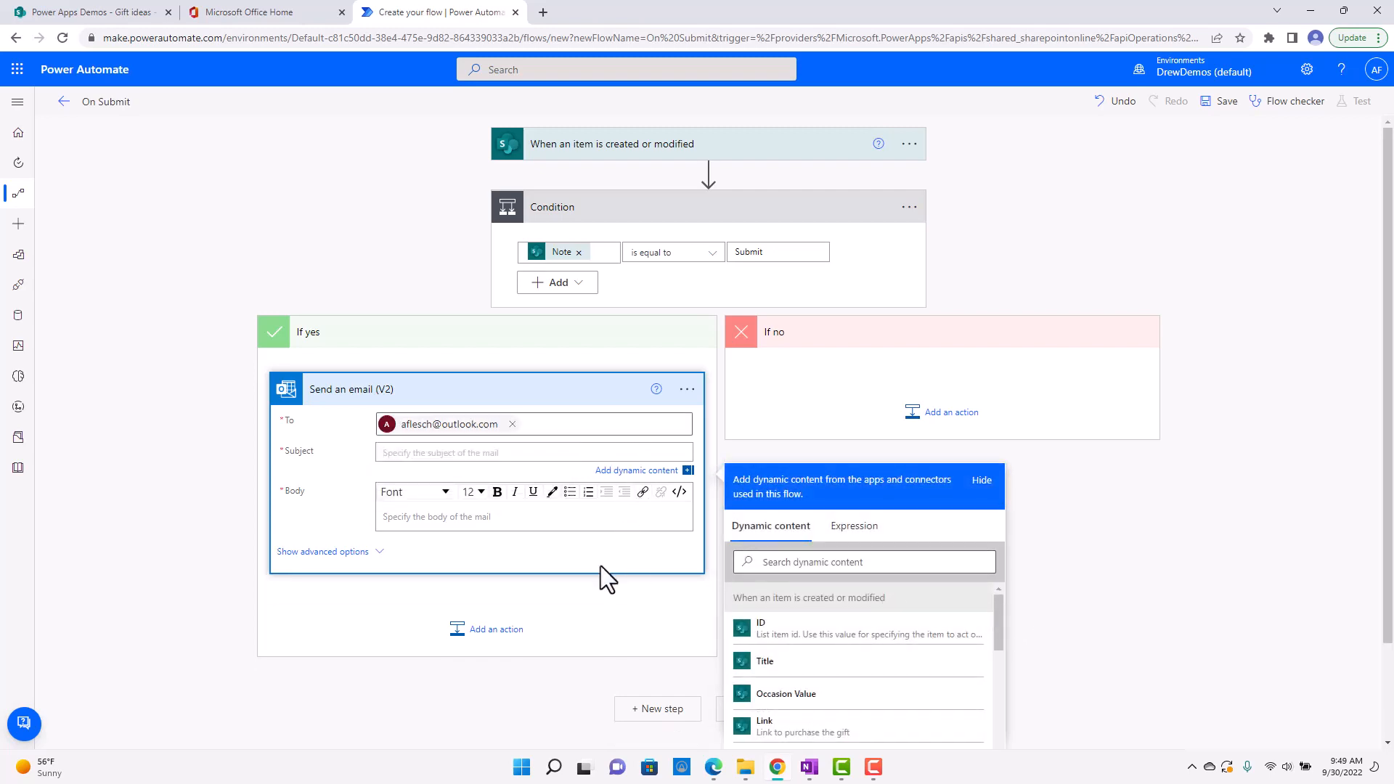
{"action": "type", "text": "Test"}
{"action": "left_click", "coordinate": [488, 518]}
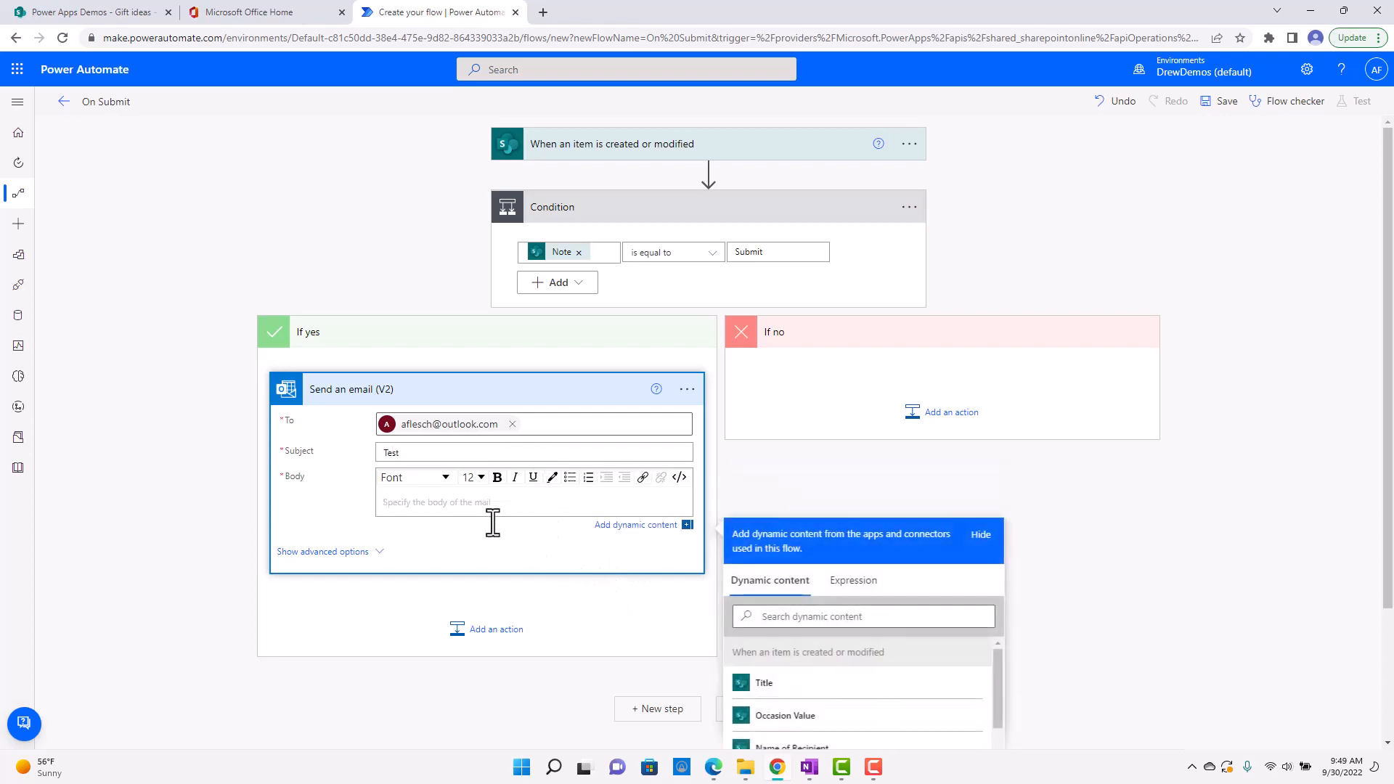
{"action": "type", "text": "Test"}
{"action": "left_click", "coordinate": [861, 291]}
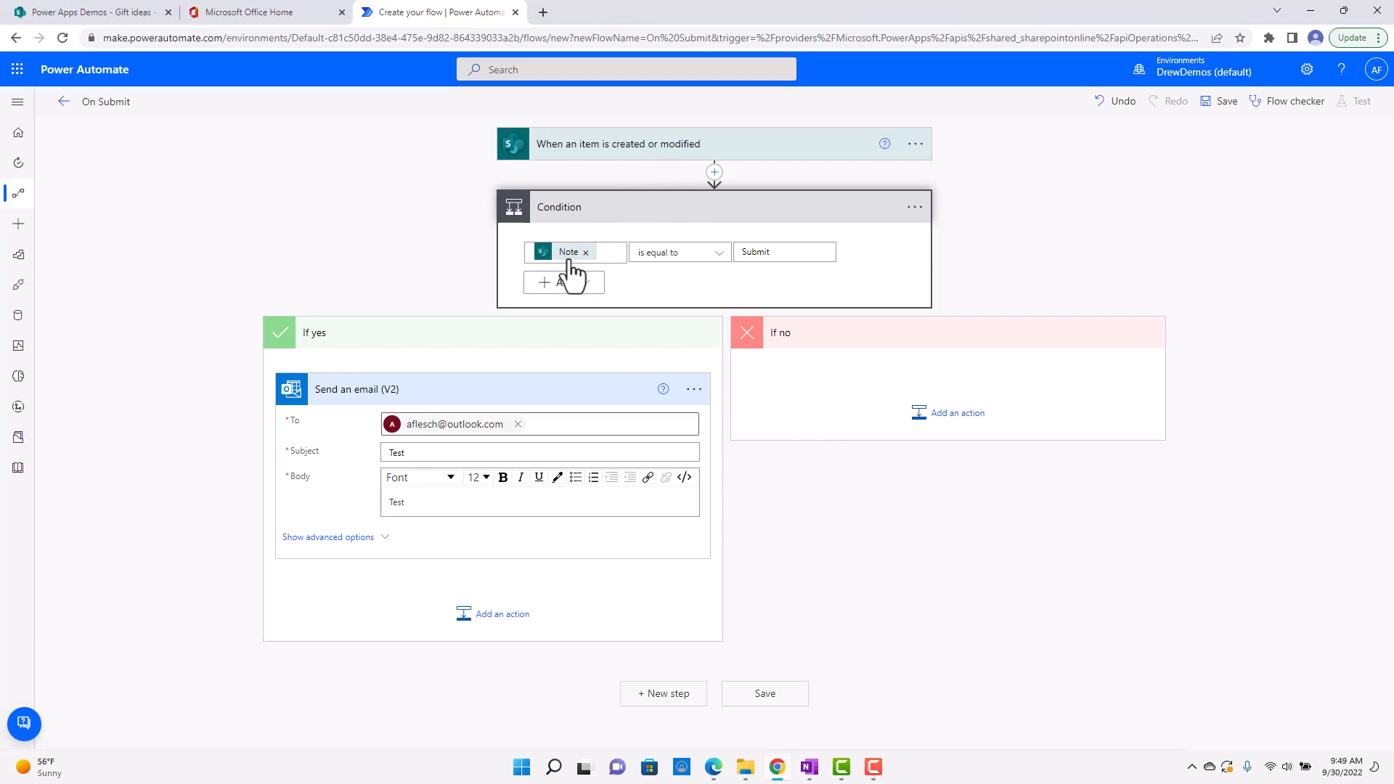
{"action": "left_click", "coordinate": [789, 252]}
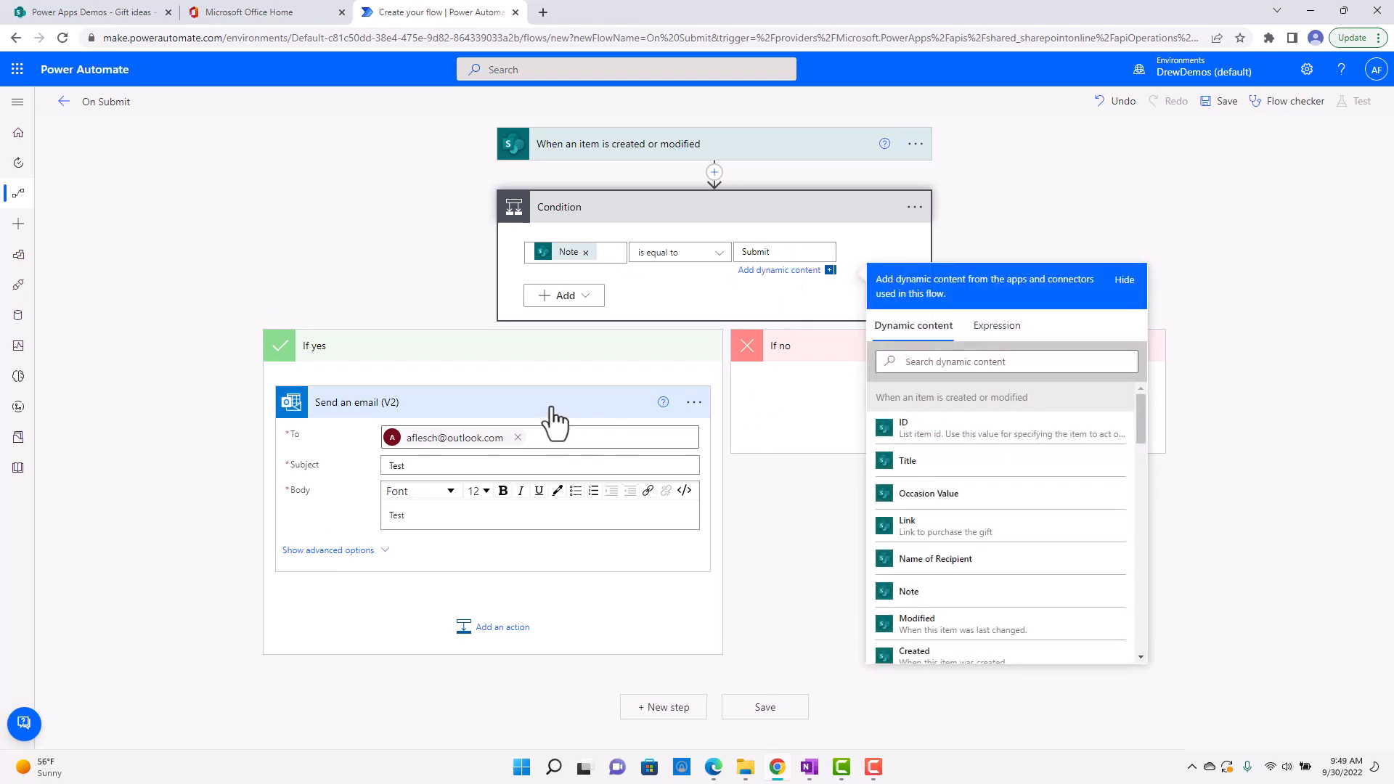
{"action": "left_click", "coordinate": [796, 605]}
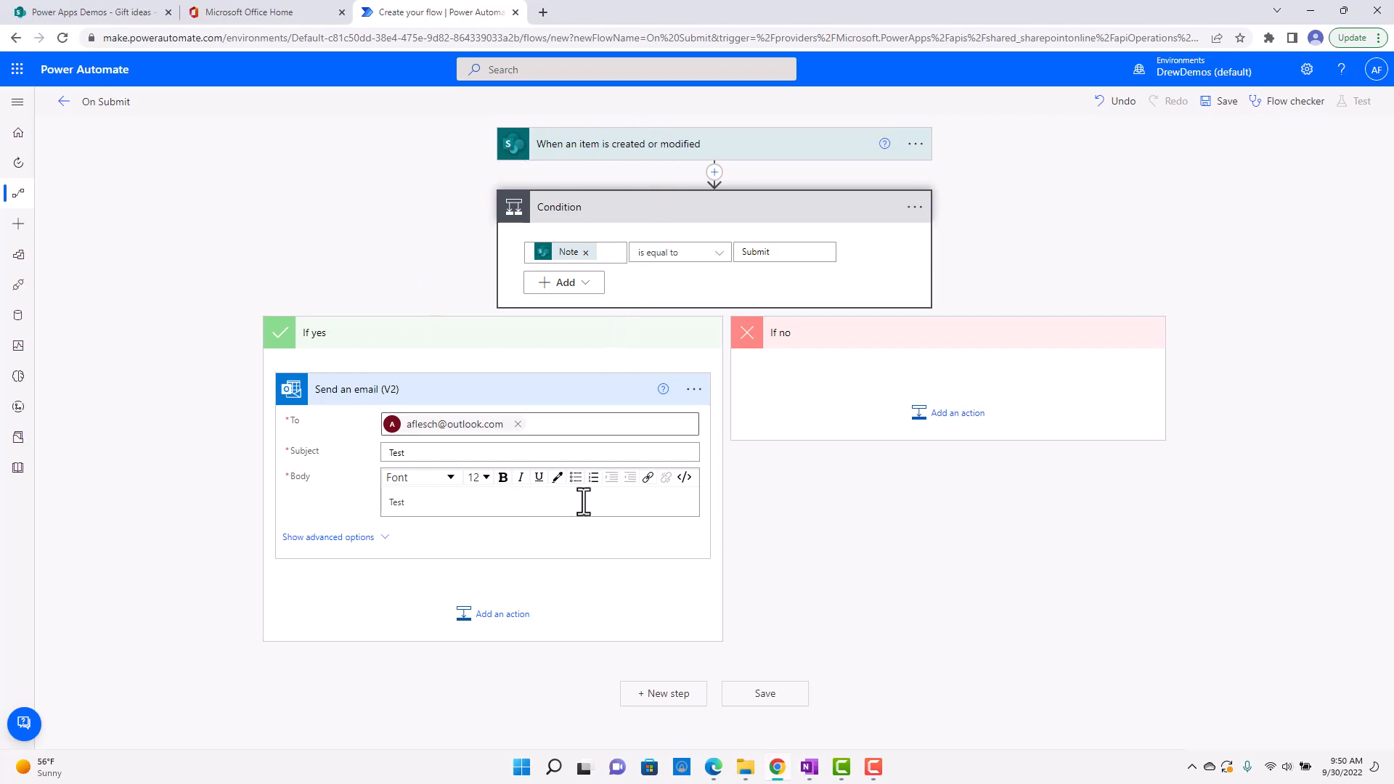
Add the SharePoint "Update item" action below the email action in the If yes branch.
{"action": "left_click", "coordinate": [486, 616]}
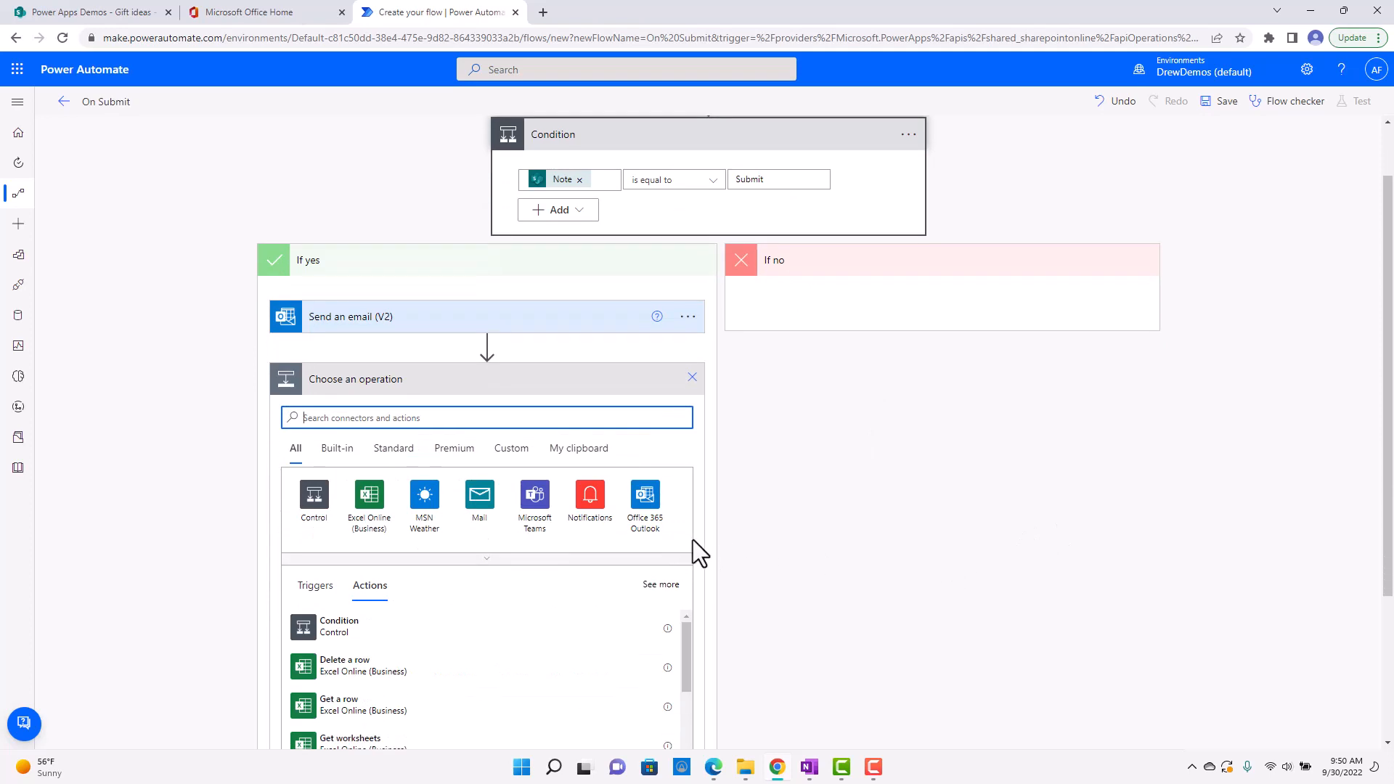
{"action": "scroll", "coordinate": [704, 538], "scroll_direction": "up", "scroll_amount": 1}
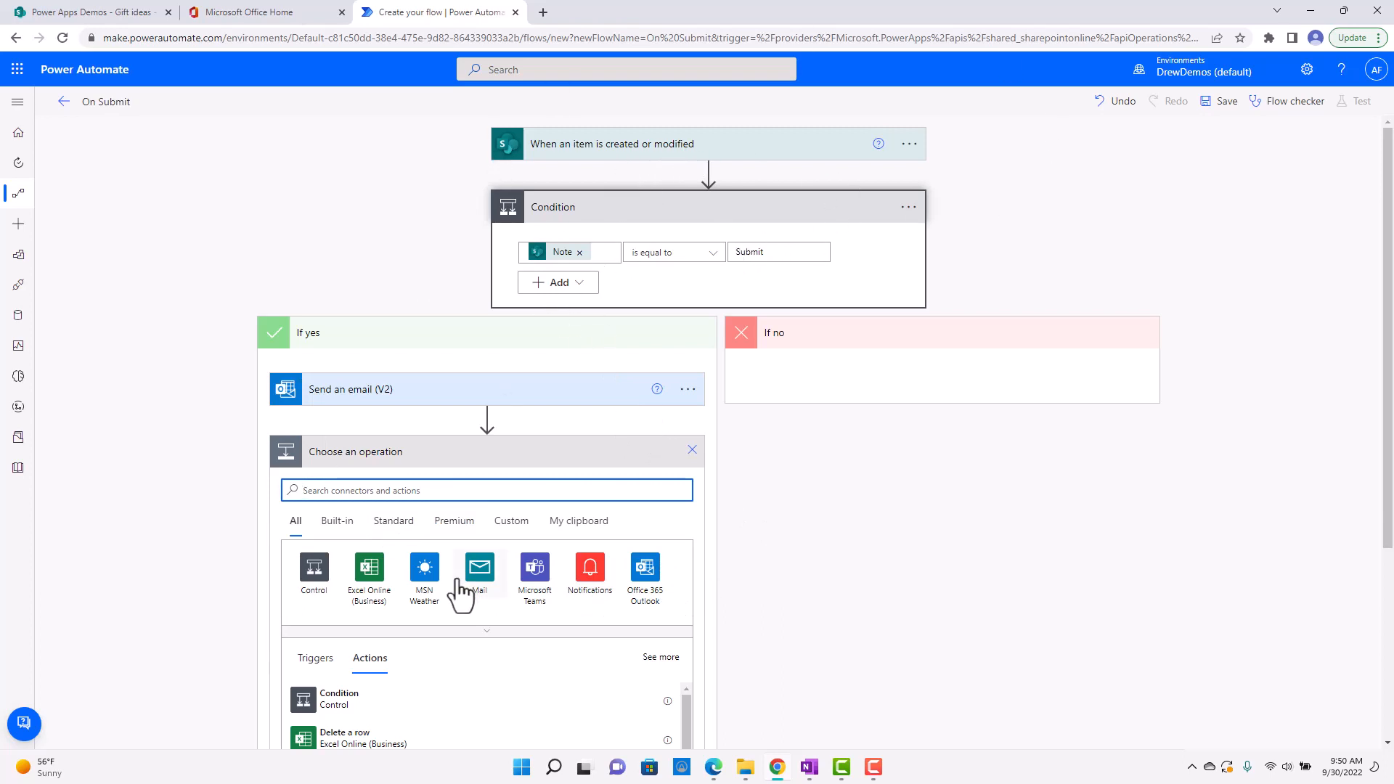
{"action": "scroll", "coordinate": [581, 630], "scroll_direction": "down", "scroll_amount": 2}
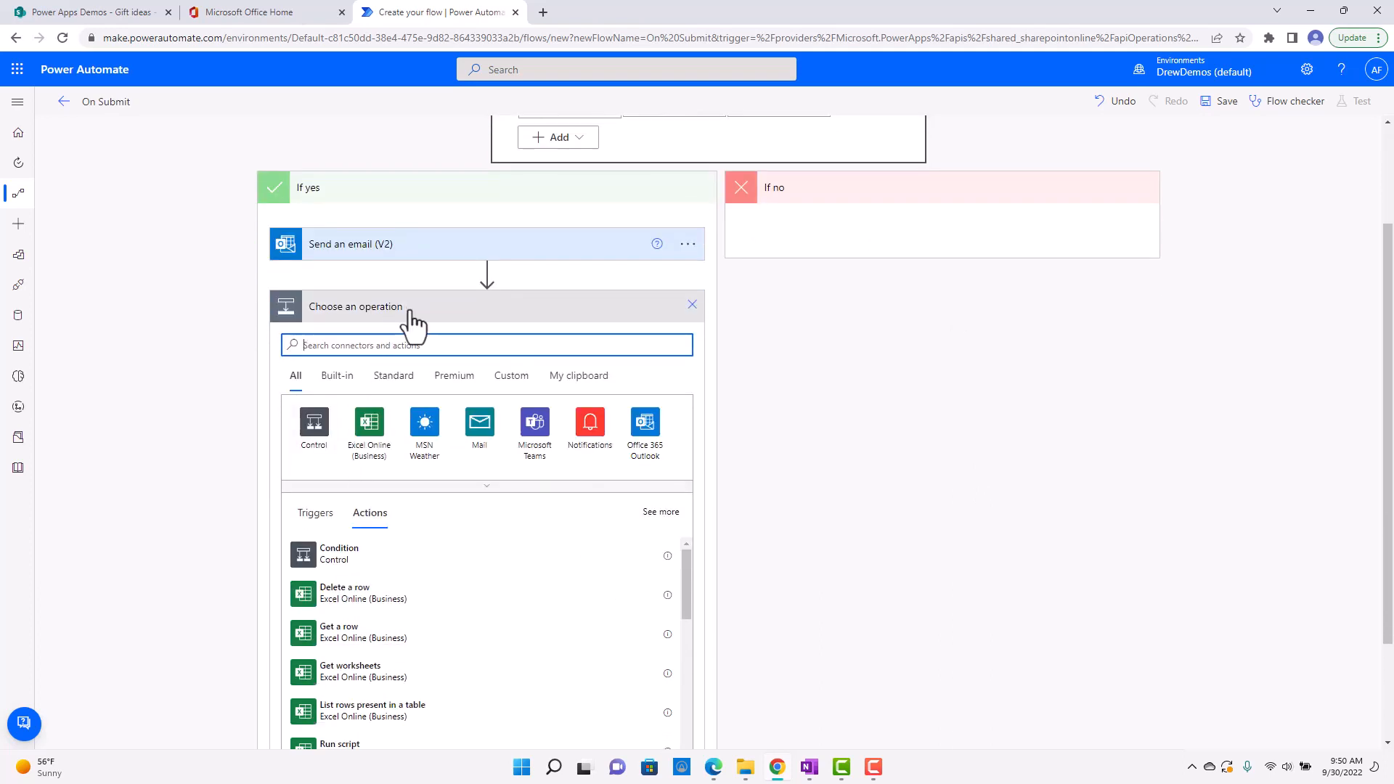
{"action": "type", "text": "update"}
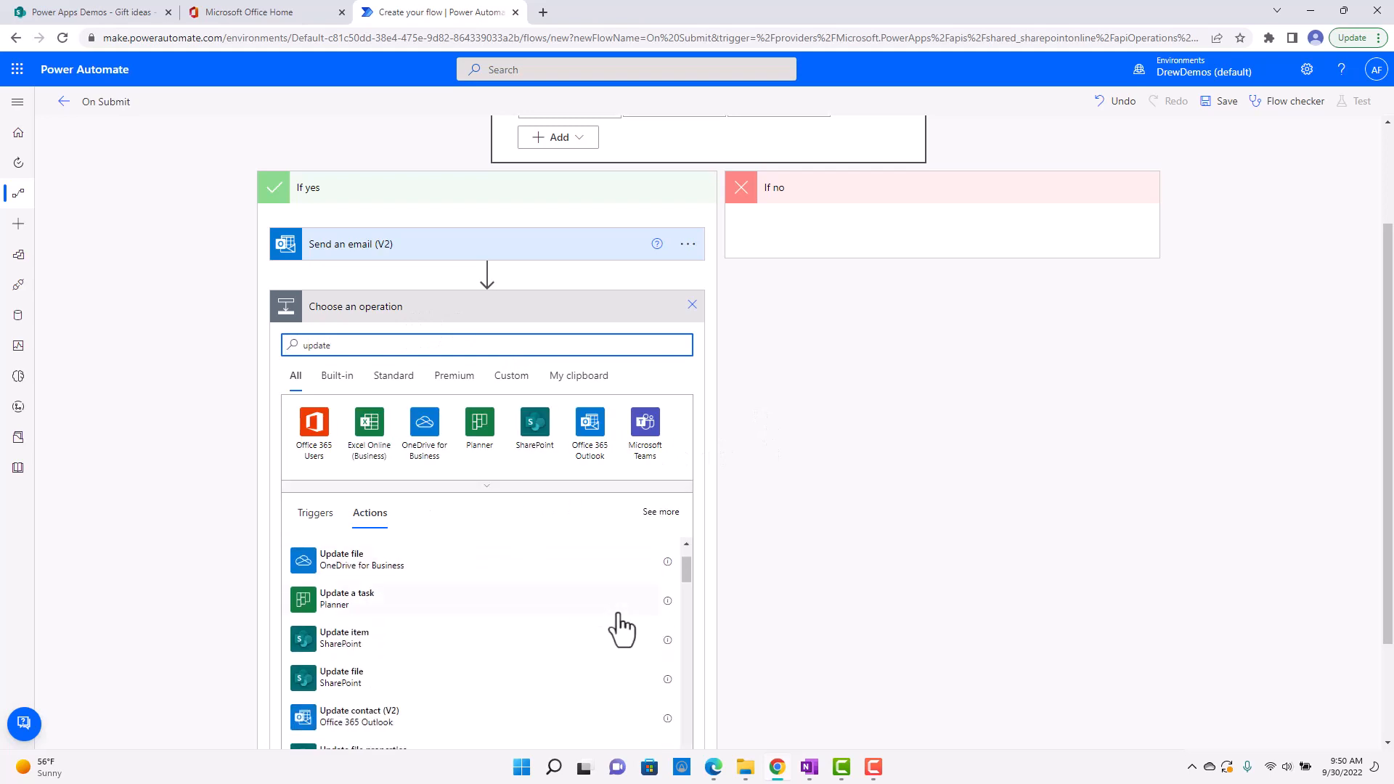
{"action": "scroll", "coordinate": [678, 563], "scroll_direction": "up", "scroll_amount": 2}
{"action": "scroll", "coordinate": [702, 586], "scroll_direction": "down", "scroll_amount": 3}
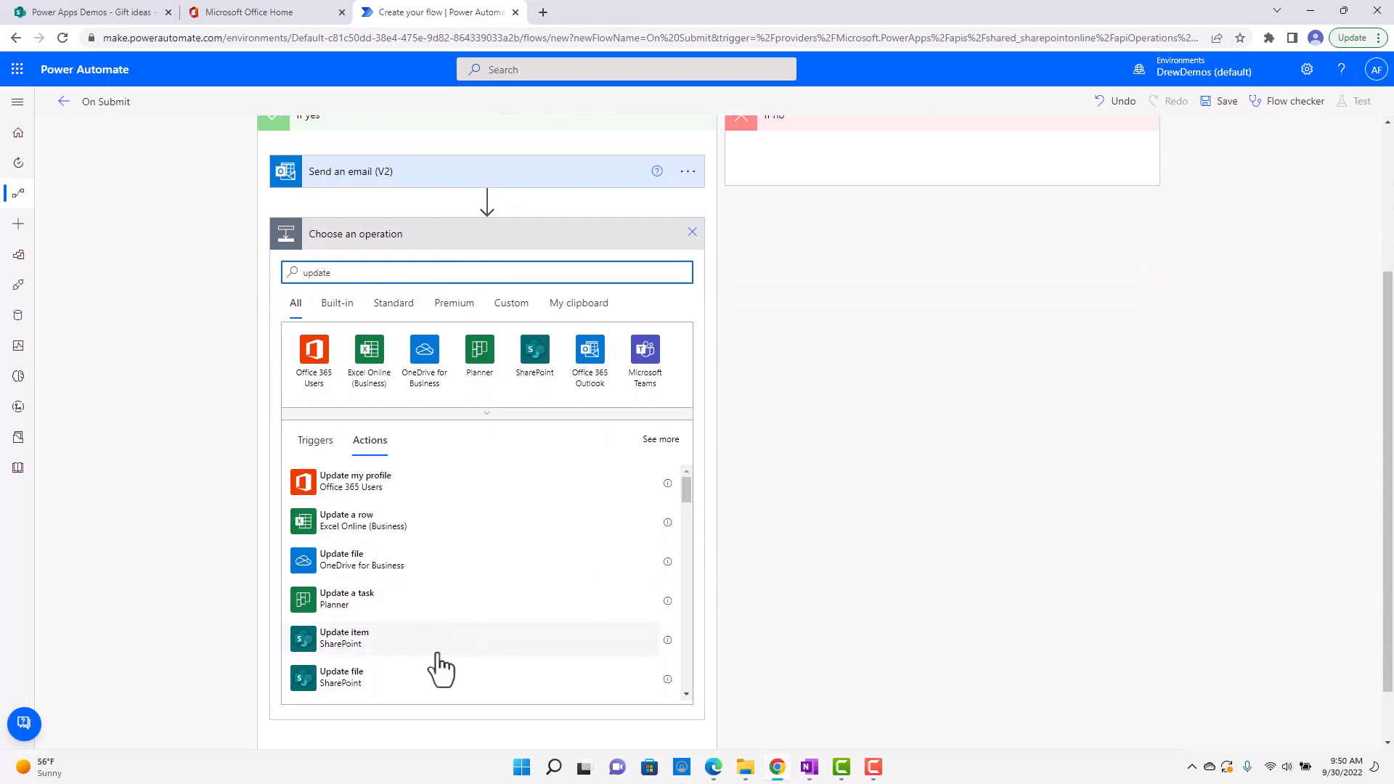
{"action": "left_click", "coordinate": [429, 649]}
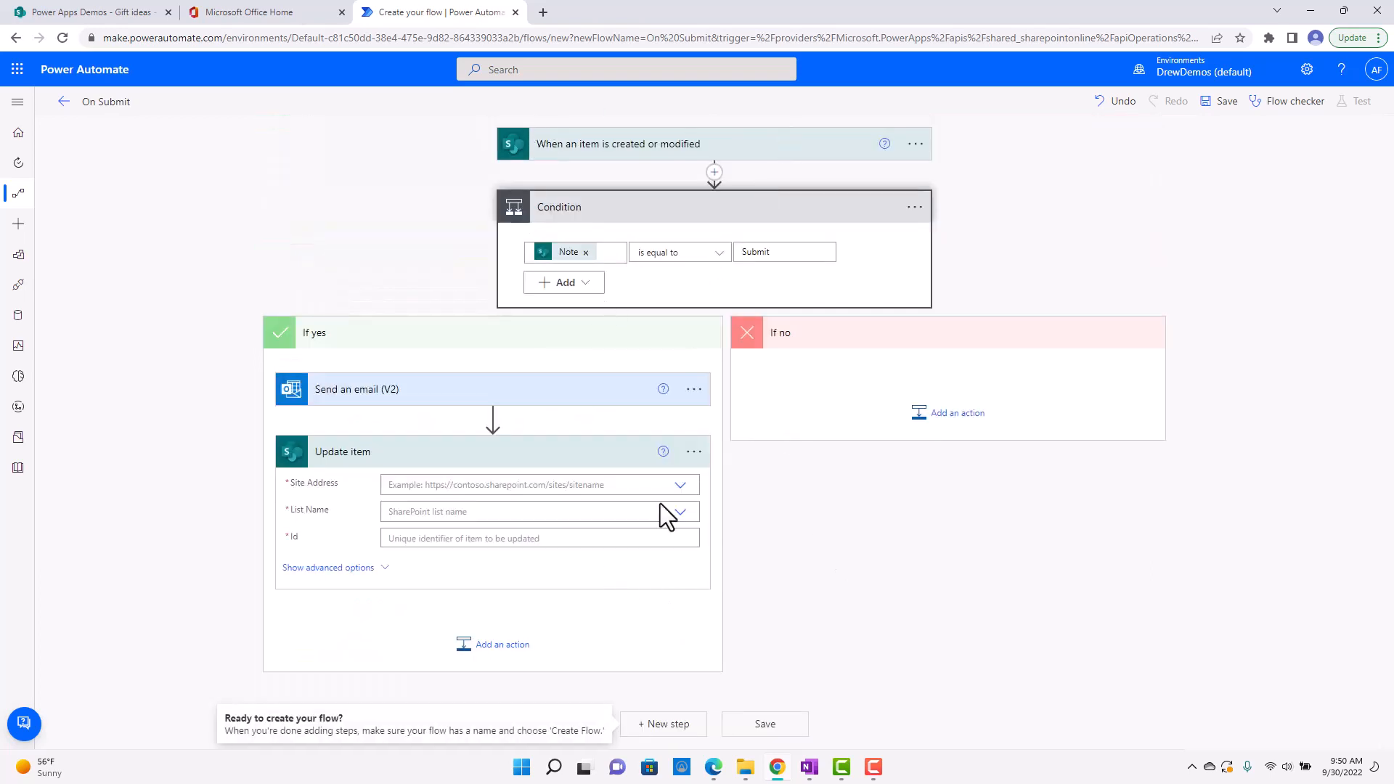
{"action": "left_click", "coordinate": [680, 485]}
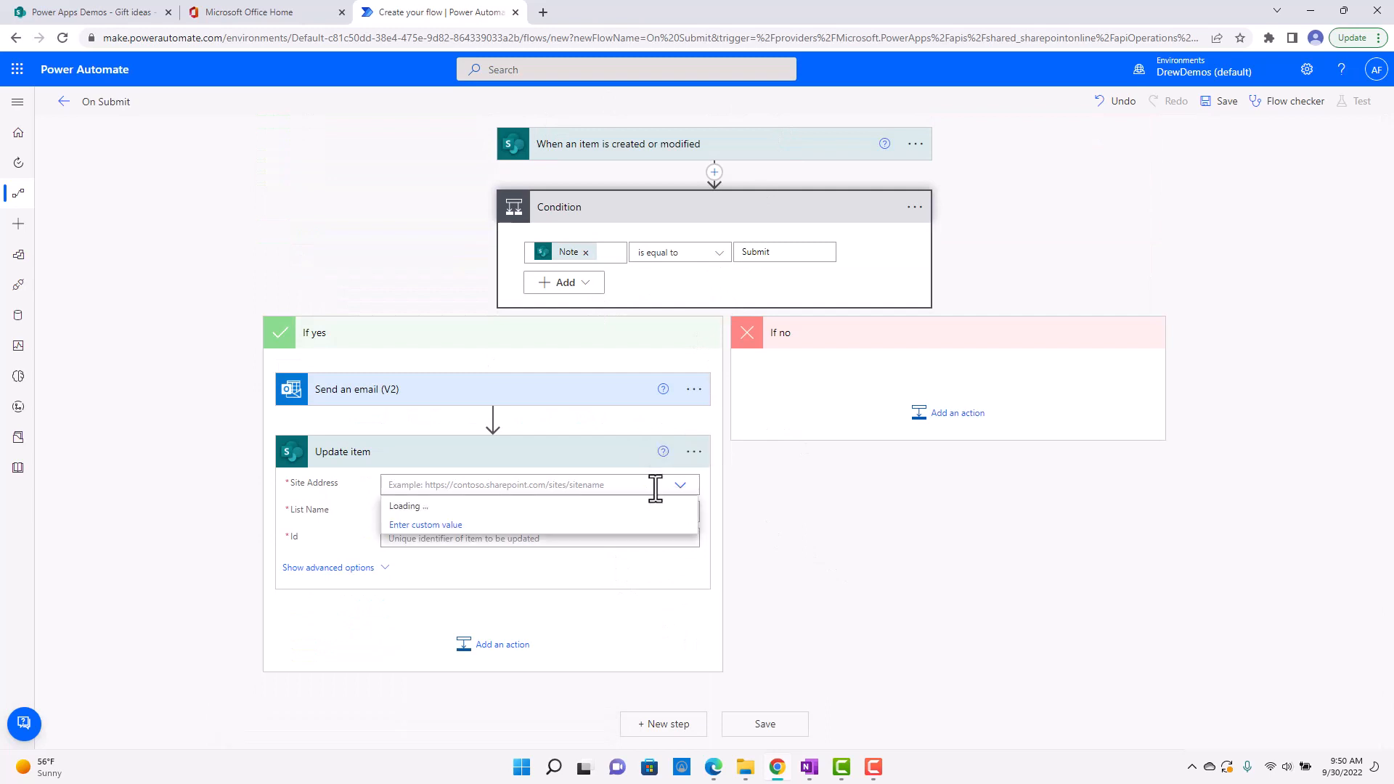
{"action": "left_click", "coordinate": [450, 564]}
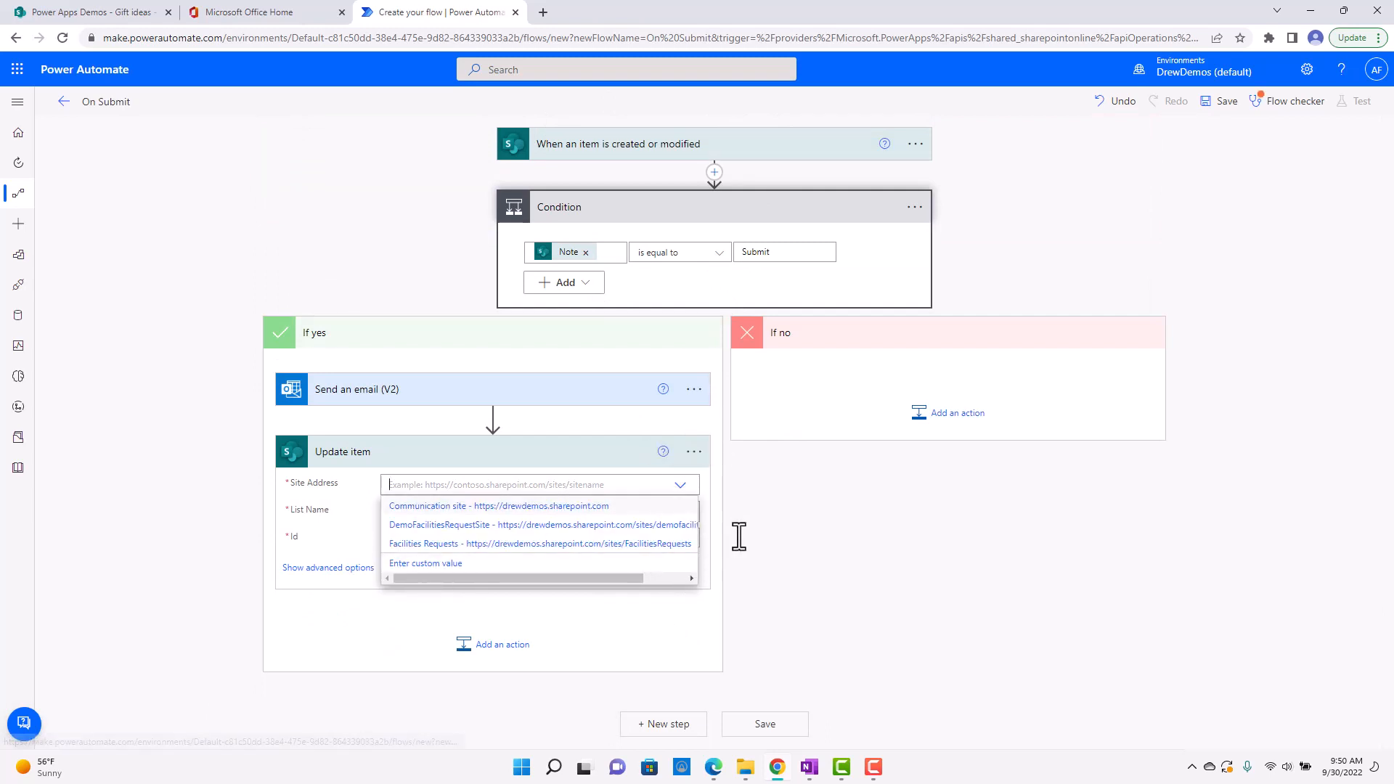
{"action": "scroll", "coordinate": [943, 547], "scroll_direction": "down", "scroll_amount": 1}
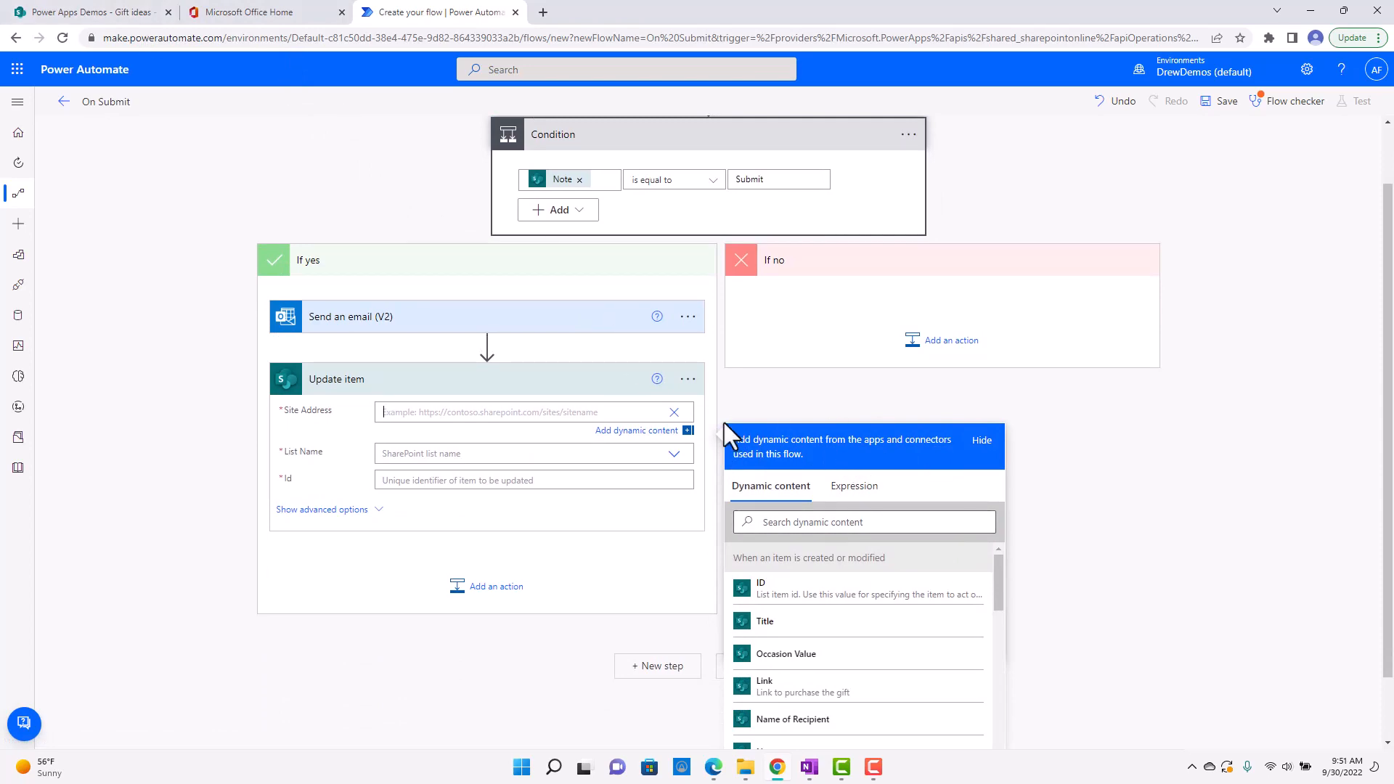
{"action": "left_click", "coordinate": [174, 12]}
{"action": "right_click", "coordinate": [324, 32]}
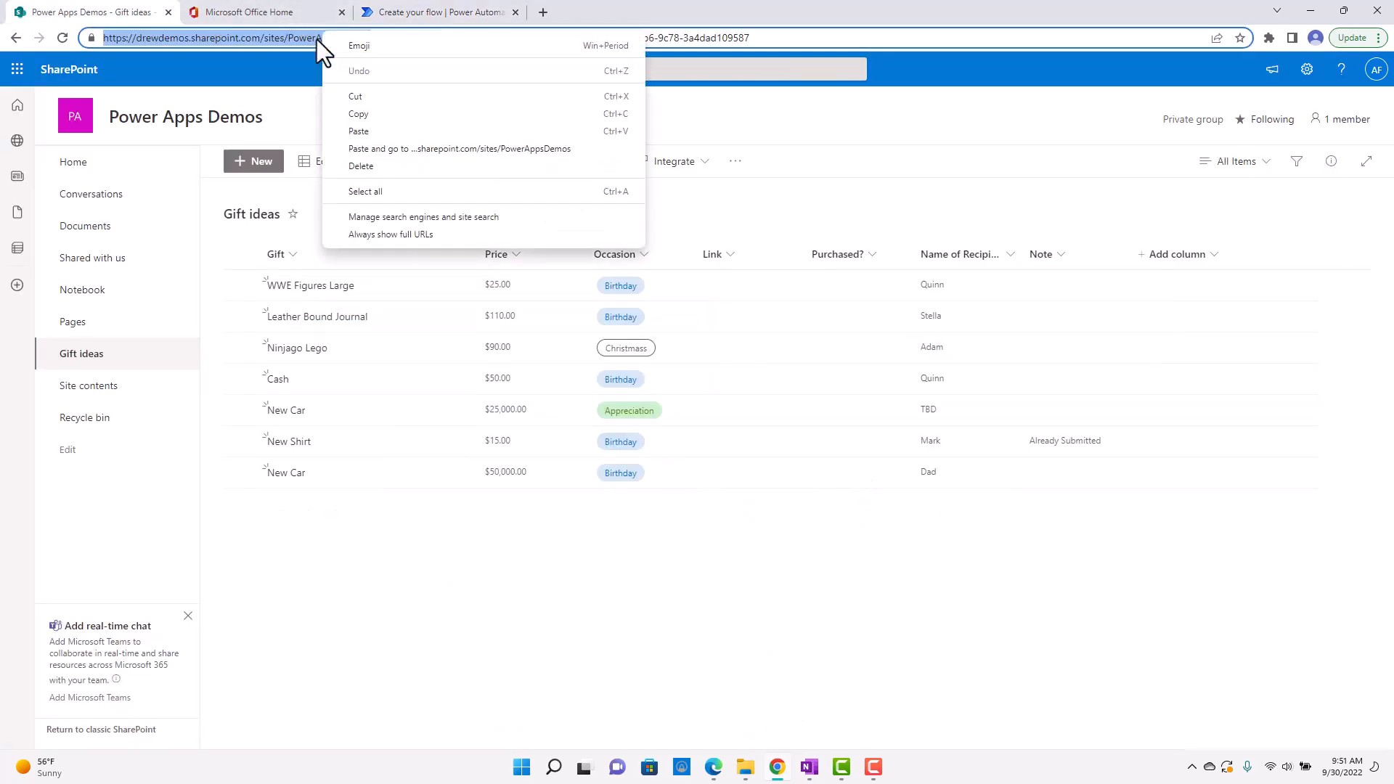
{"action": "left_click", "coordinate": [370, 113]}
{"action": "left_click", "coordinate": [435, 11]}
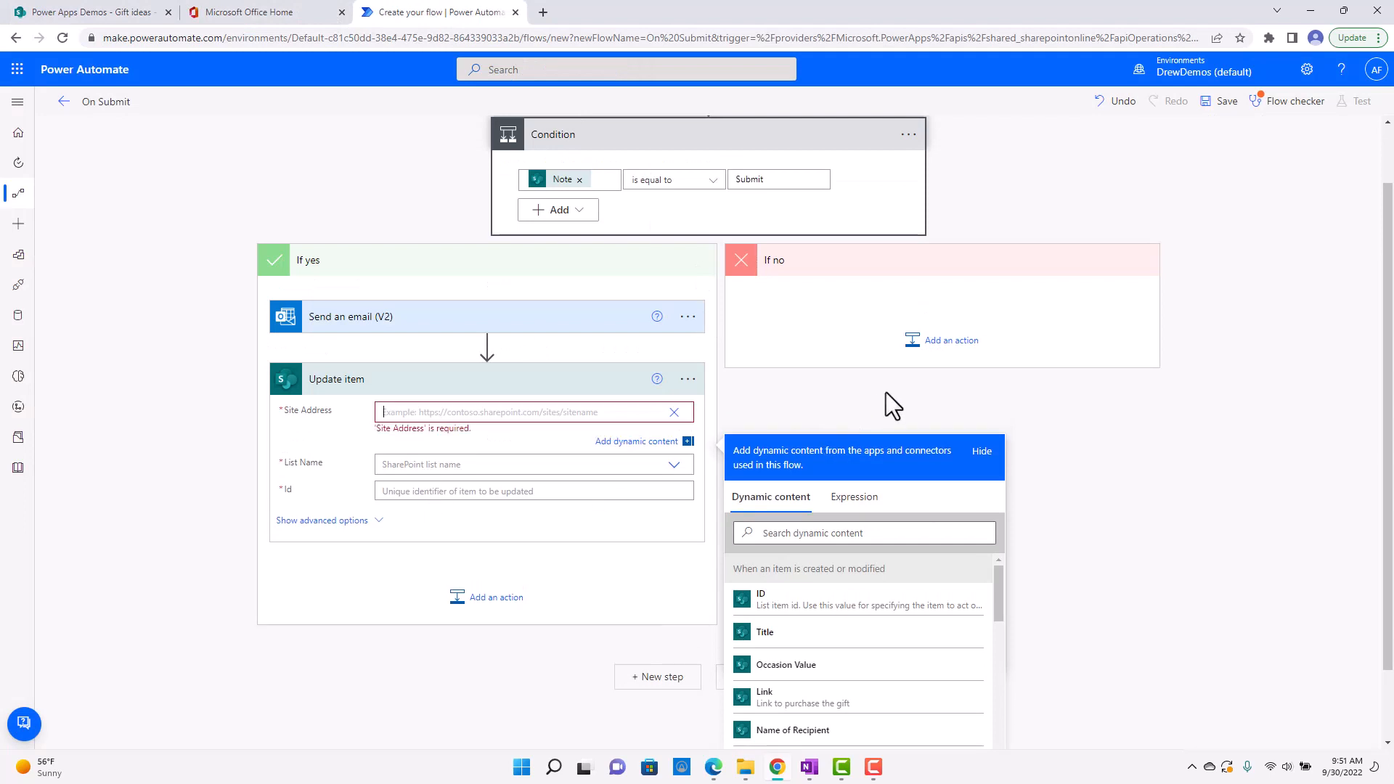
{"action": "left_click", "coordinate": [687, 379]}
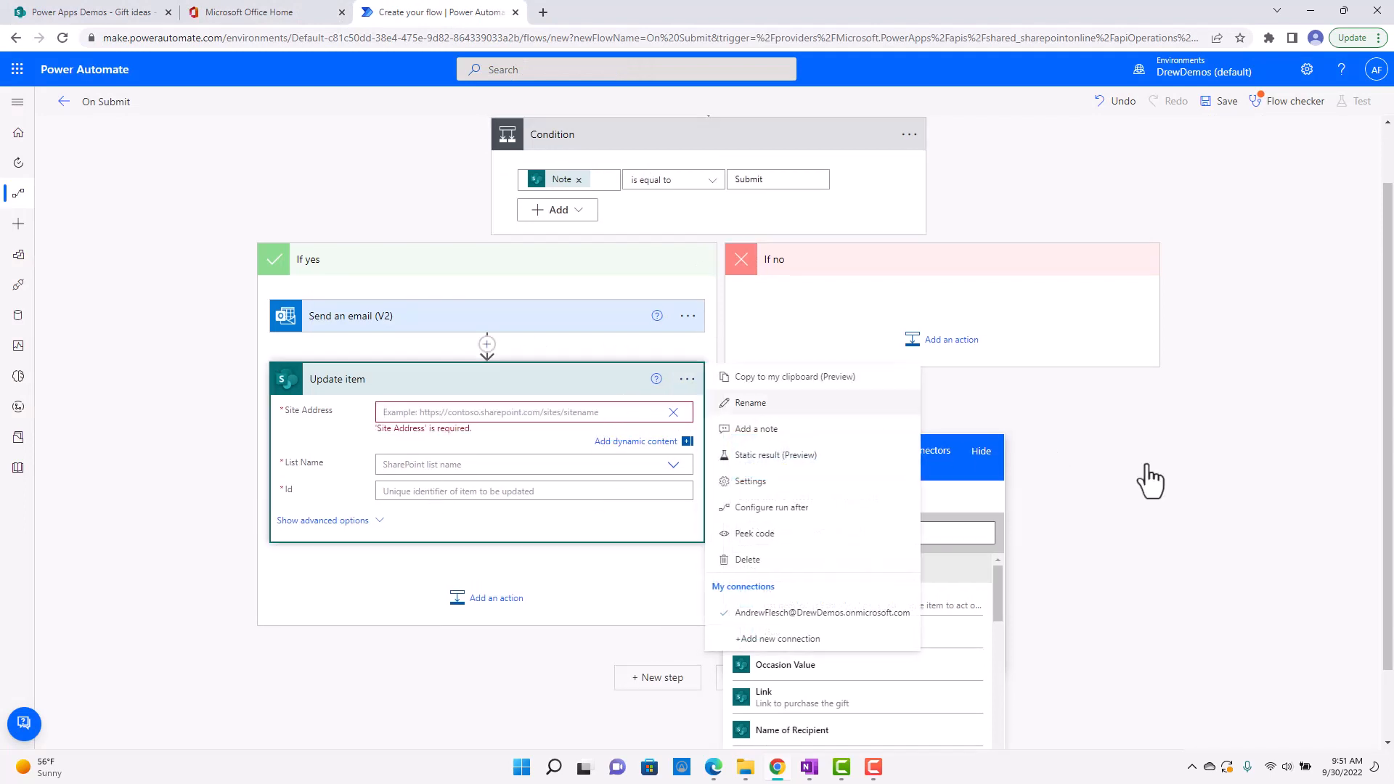
{"action": "left_click", "coordinate": [1150, 476]}
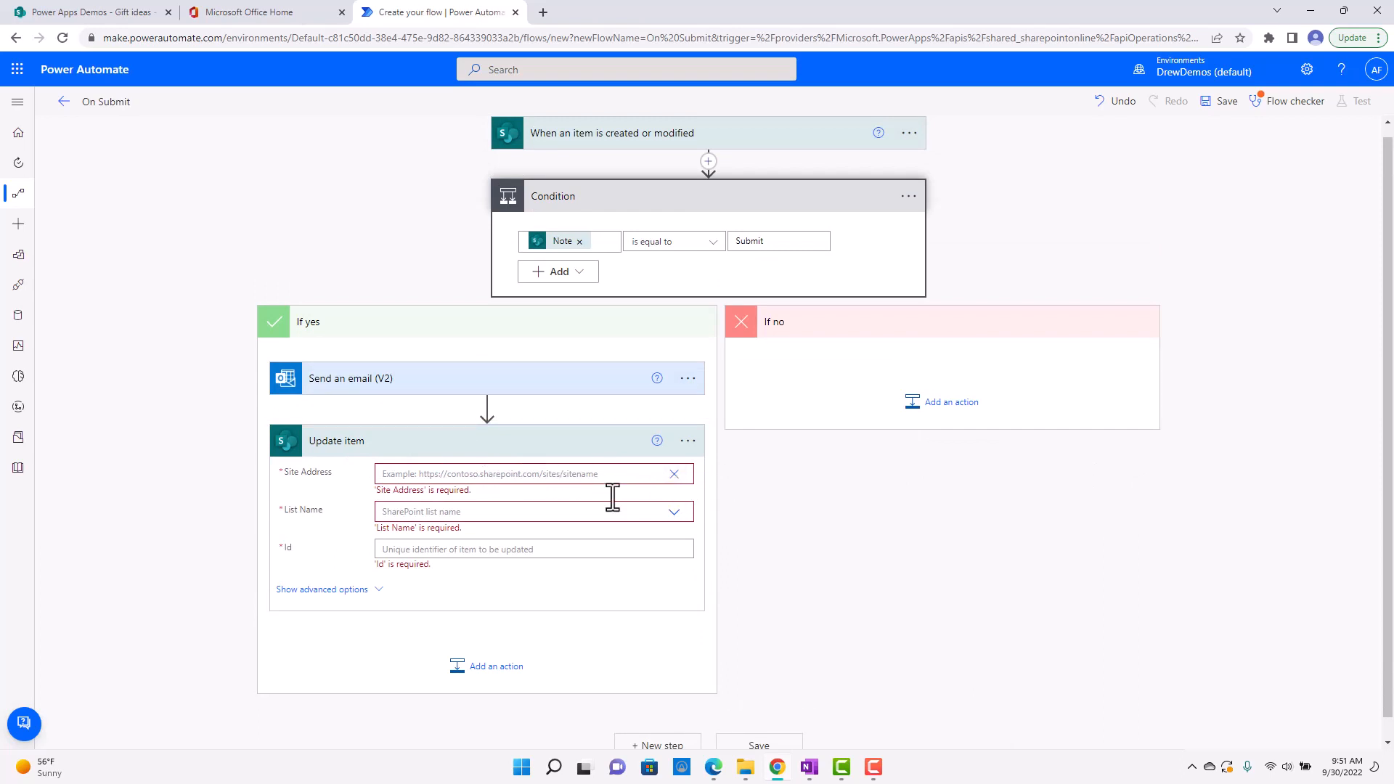
{"action": "right_click", "coordinate": [543, 472]}
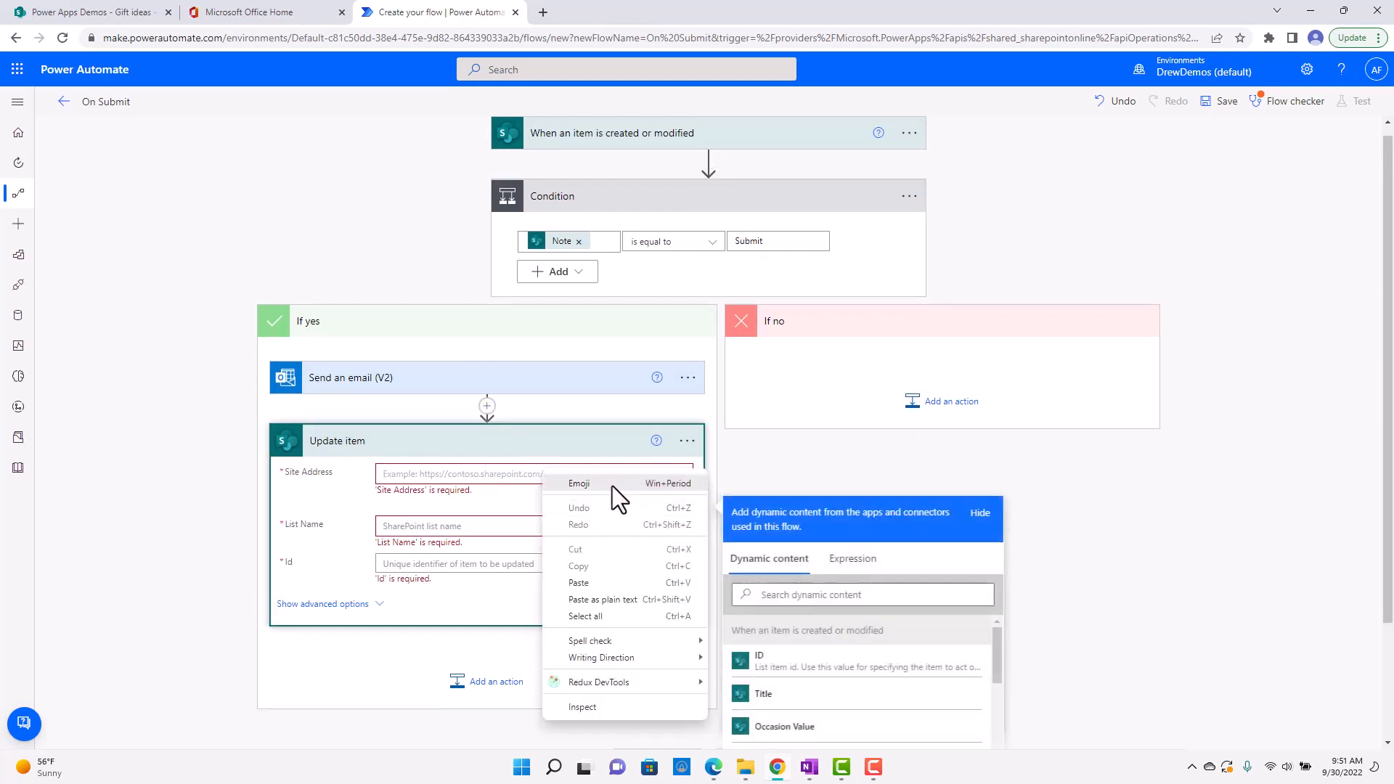
{"action": "left_click", "coordinate": [590, 583]}
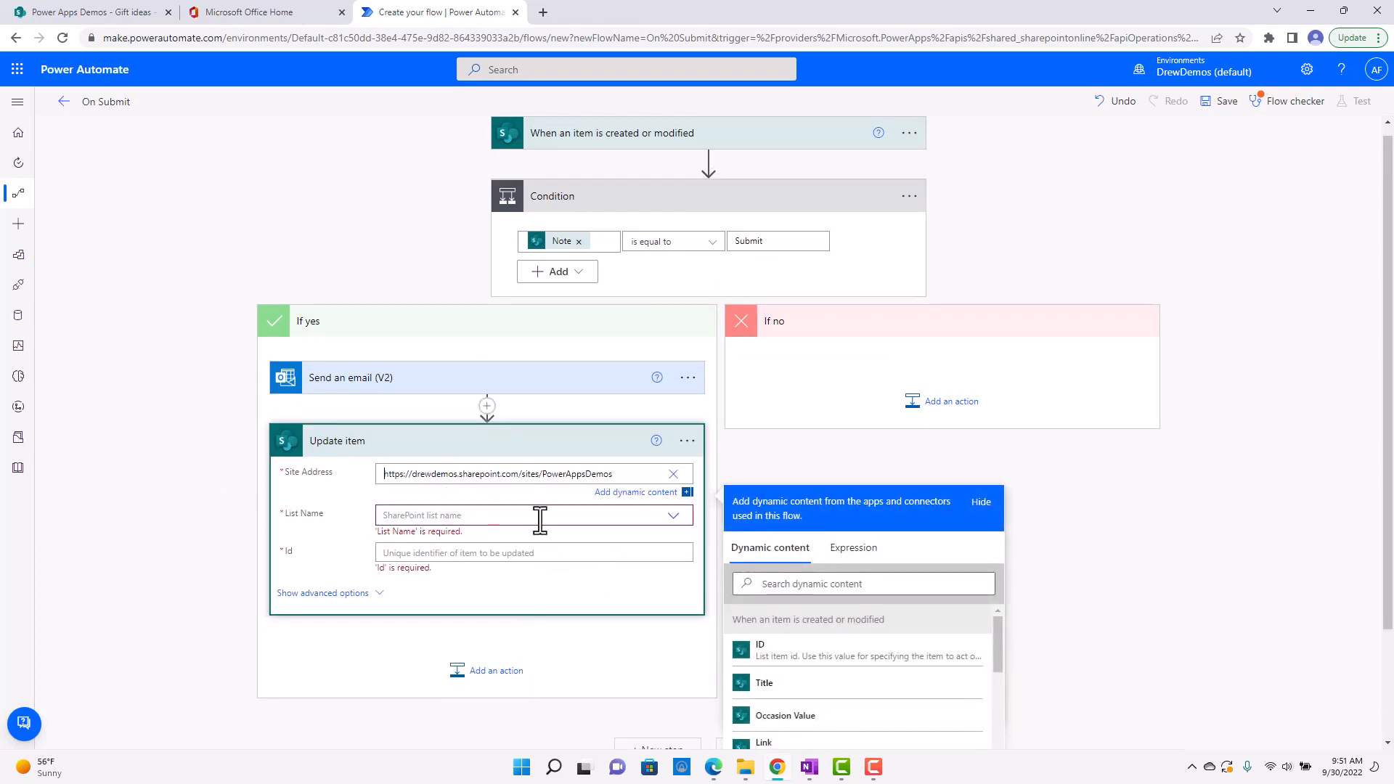
Choose the Gift ideas list for the Update item action and set its Id to the trigger's ID dynamic value.
{"action": "left_click", "coordinate": [674, 516]}
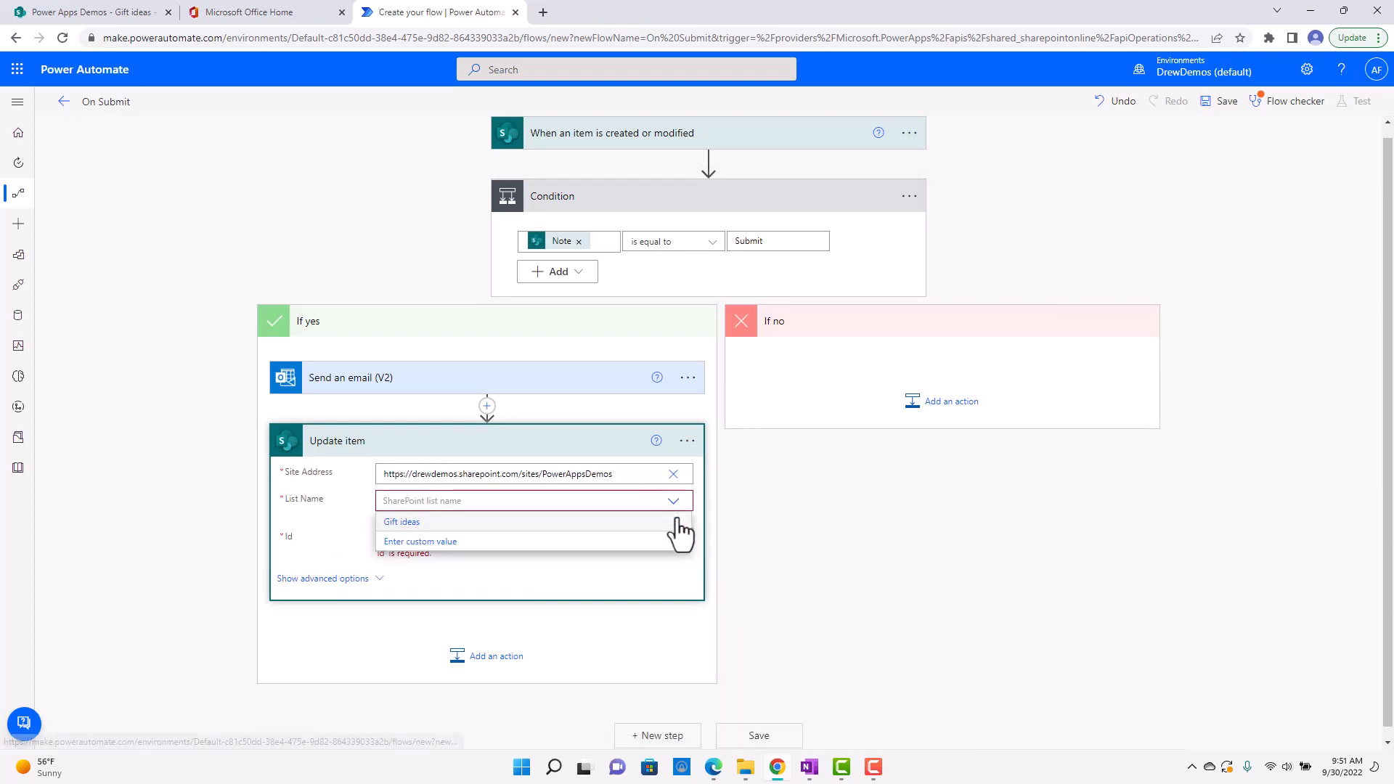
{"action": "left_click", "coordinate": [483, 522]}
{"action": "left_click", "coordinate": [485, 528]}
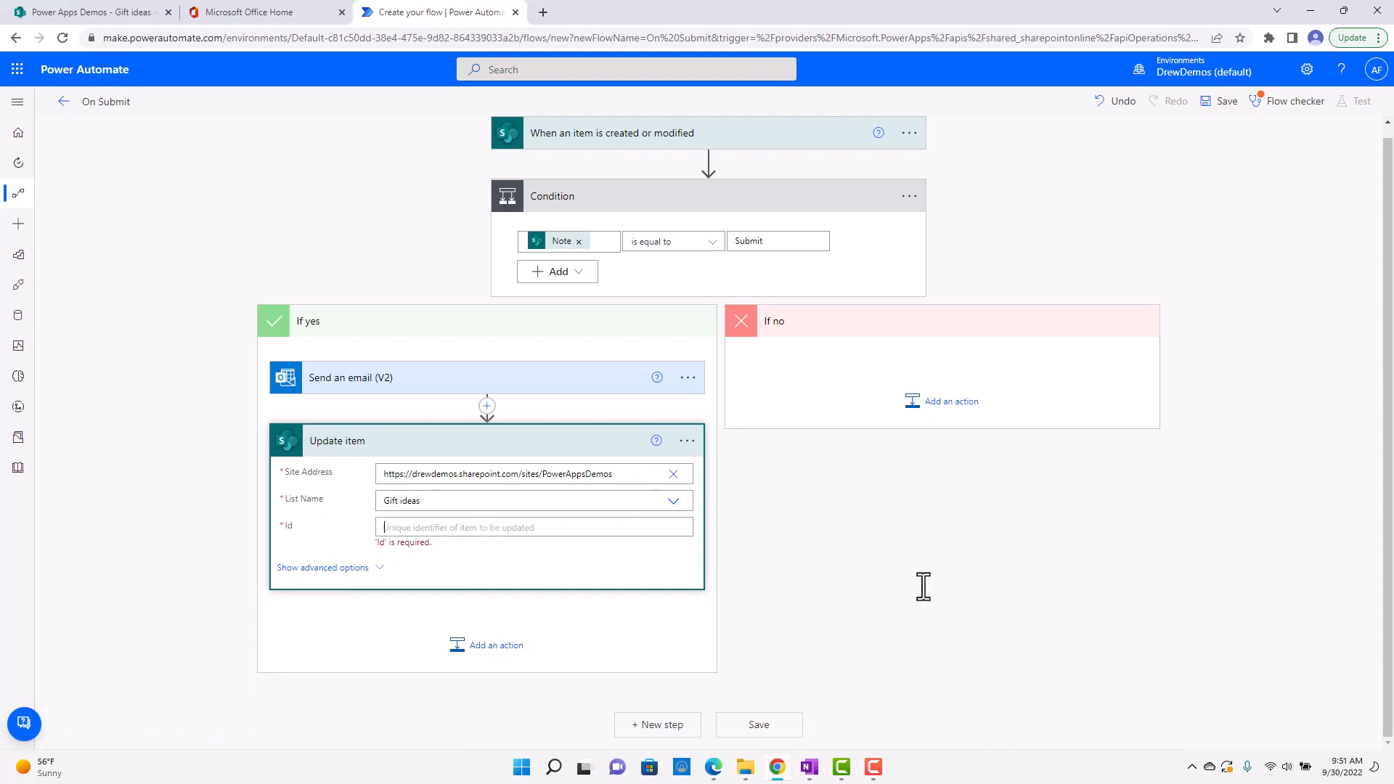
{"action": "scroll", "coordinate": [1109, 614], "scroll_direction": "down", "scroll_amount": 1}
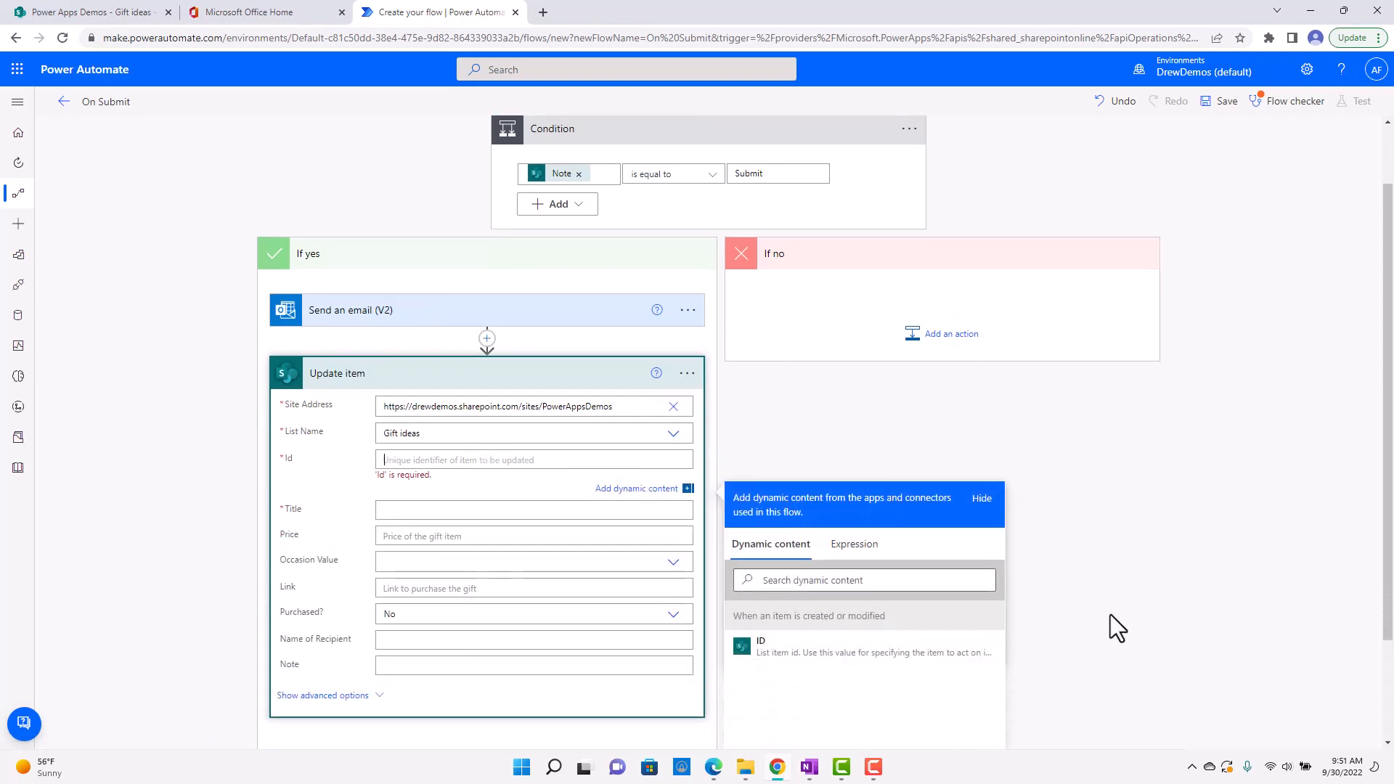
{"action": "scroll", "coordinate": [542, 177], "scroll_direction": "up", "scroll_amount": 1}
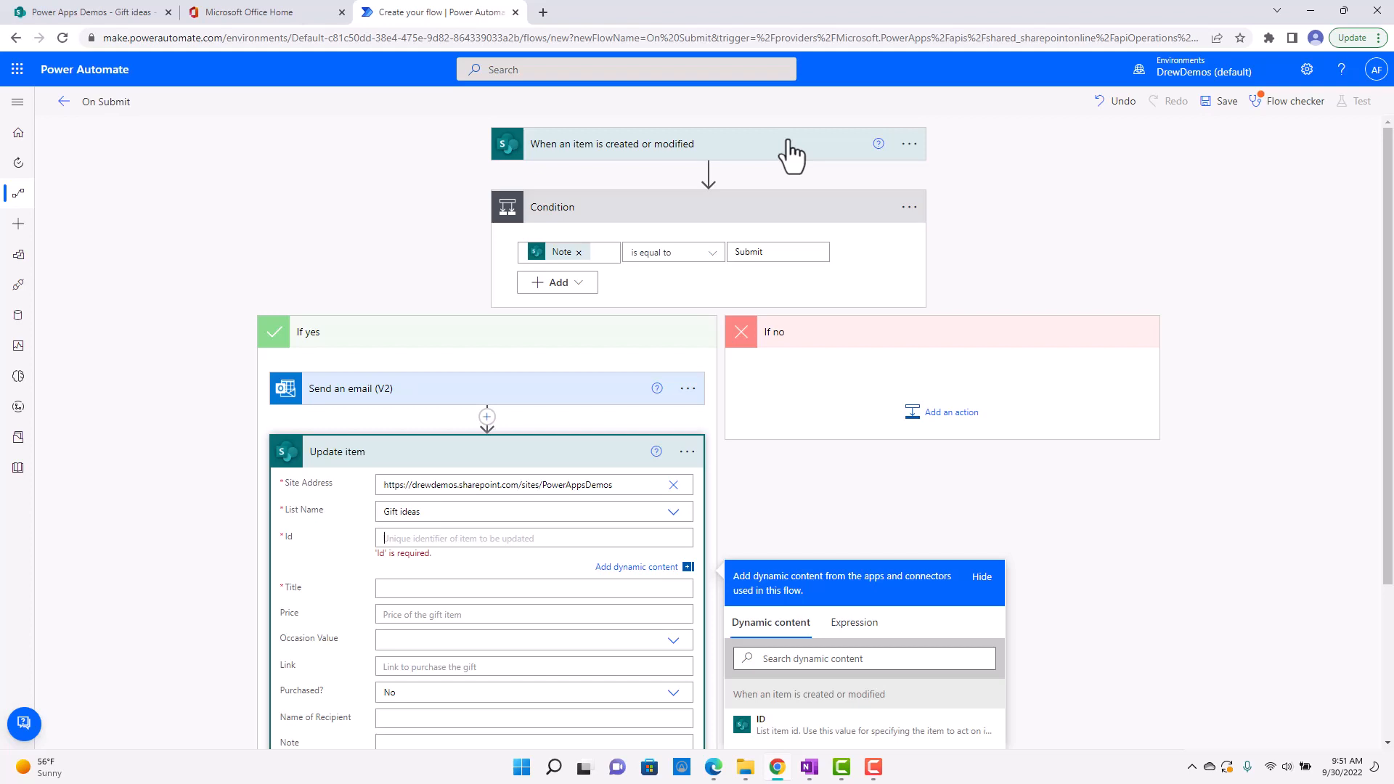
{"action": "scroll", "coordinate": [1083, 720], "scroll_direction": "down", "scroll_amount": 2}
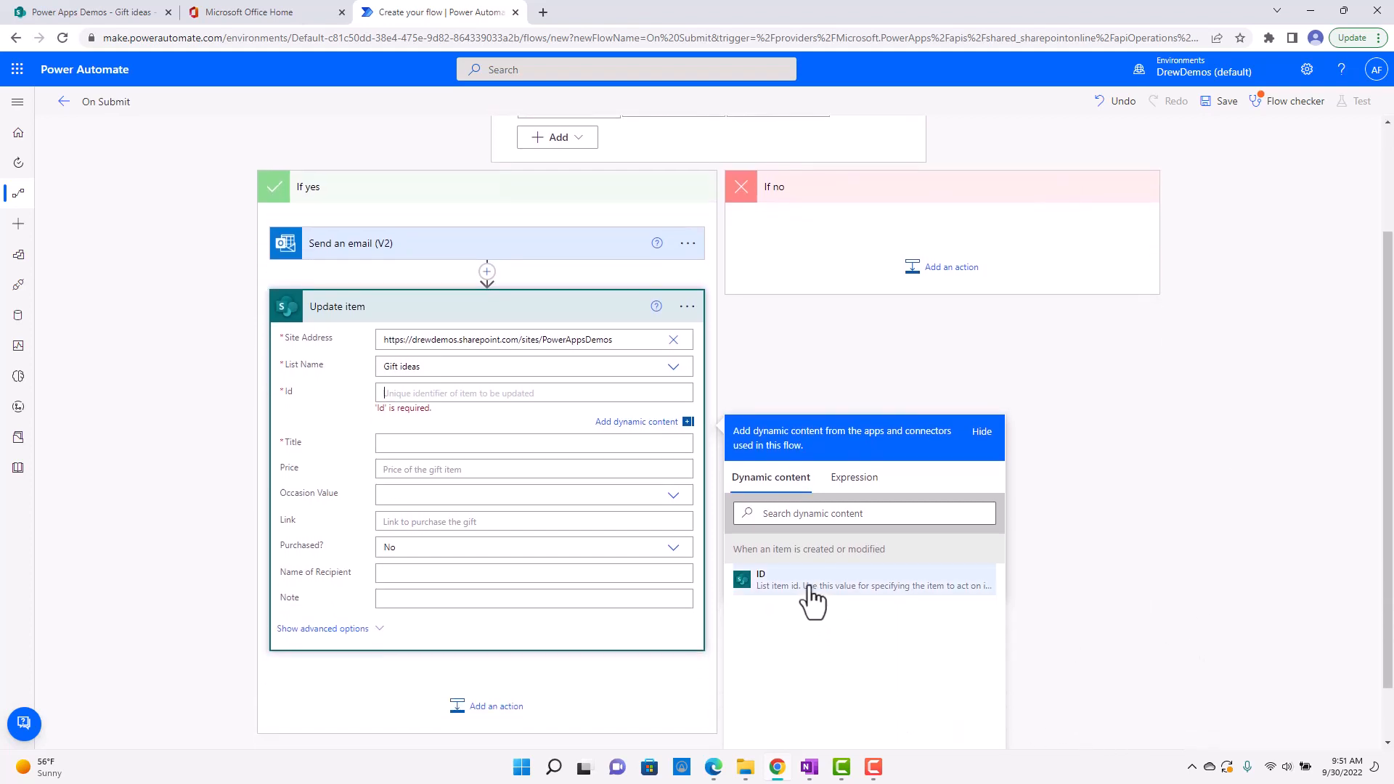
{"action": "left_click", "coordinate": [811, 599]}
Set the Update item action's Title to the Title dynamic value from the trigger.
{"action": "scroll", "coordinate": [794, 669], "scroll_direction": "up", "scroll_amount": 2}
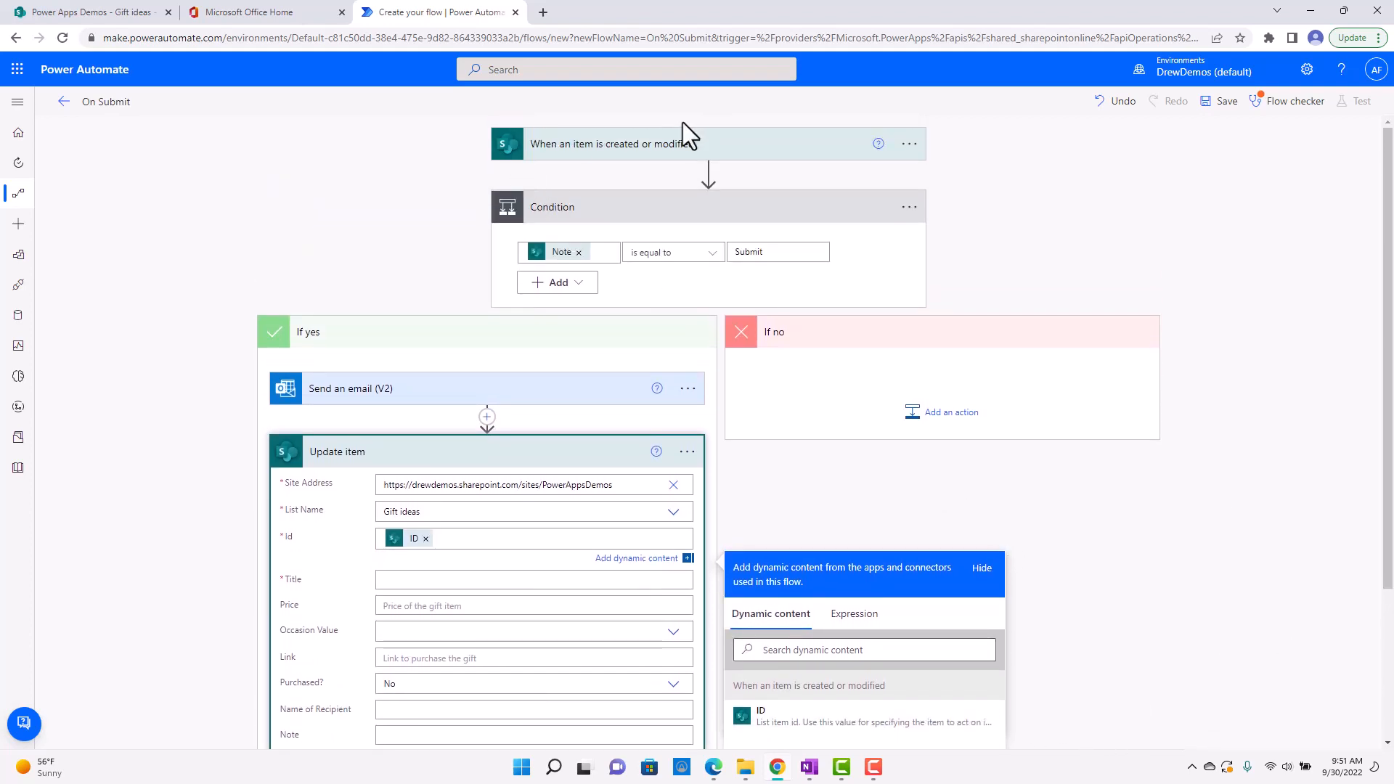
{"action": "scroll", "coordinate": [613, 591], "scroll_direction": "down", "scroll_amount": 2}
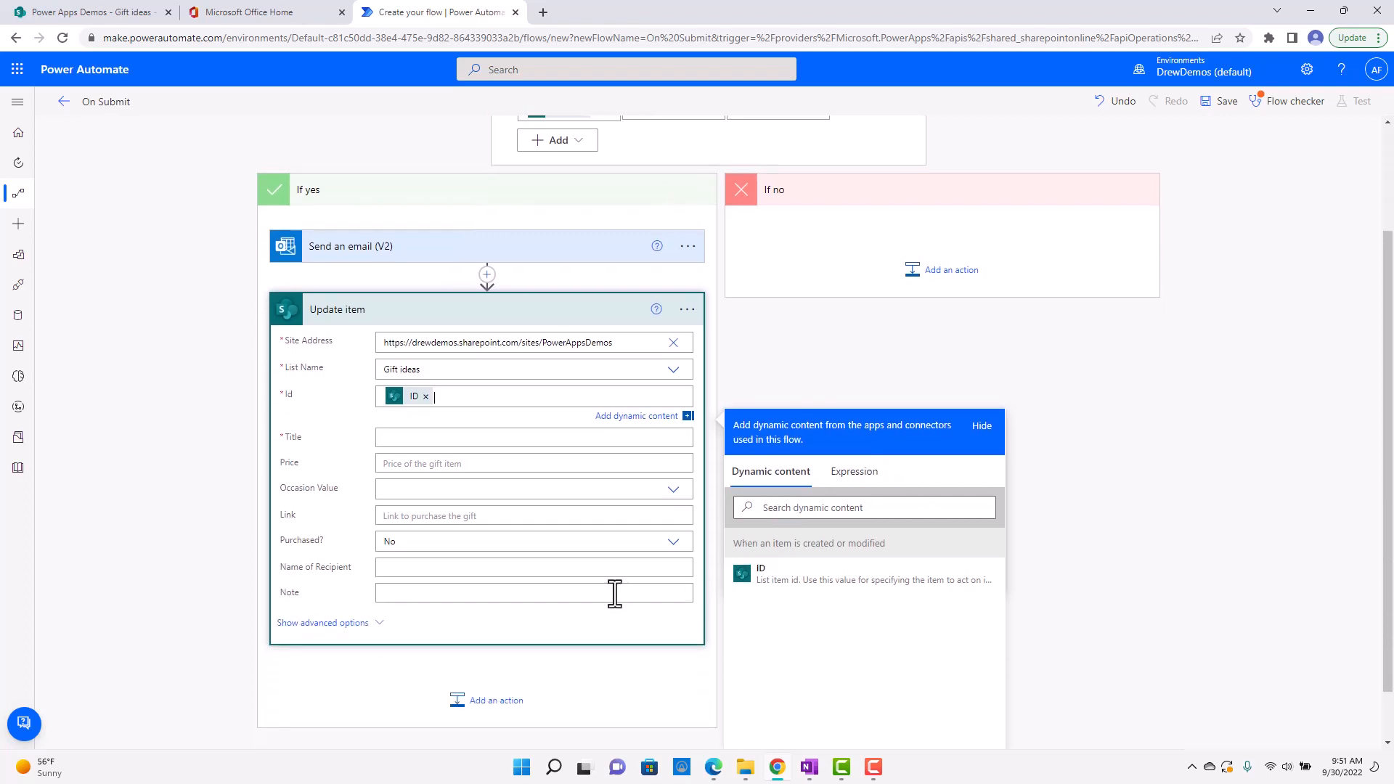
{"action": "left_click", "coordinate": [479, 435]}
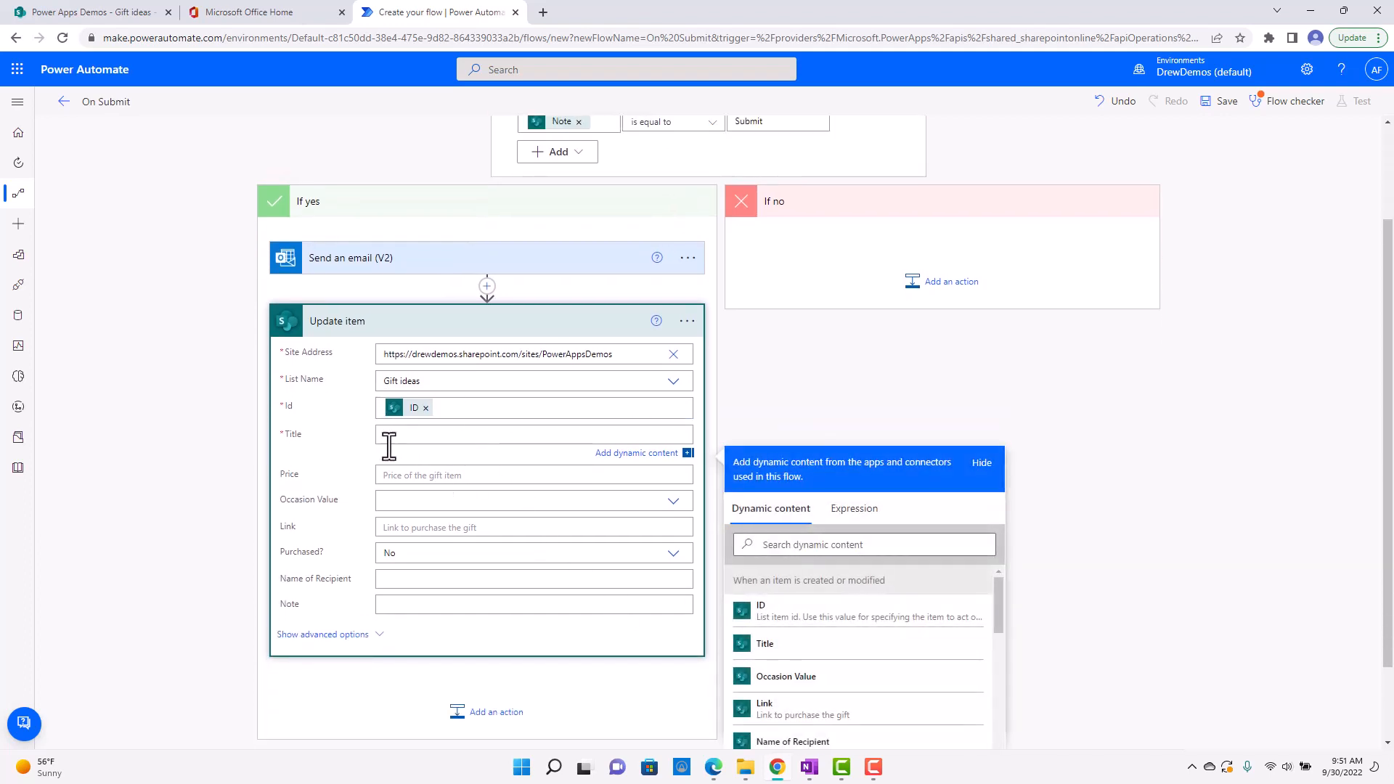
{"action": "scroll", "coordinate": [1160, 498], "scroll_direction": "down", "scroll_amount": 1}
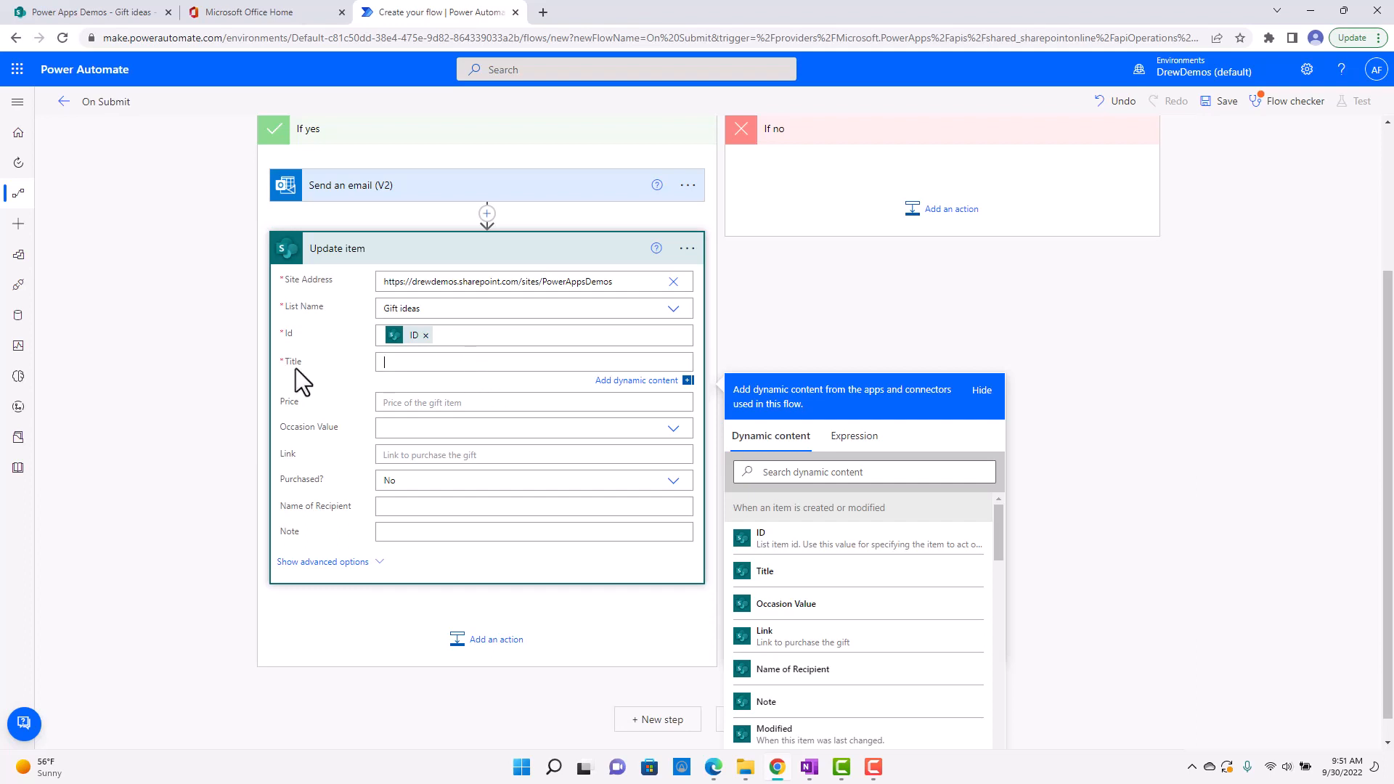
{"action": "scroll", "coordinate": [1075, 574], "scroll_direction": "down", "scroll_amount": 1}
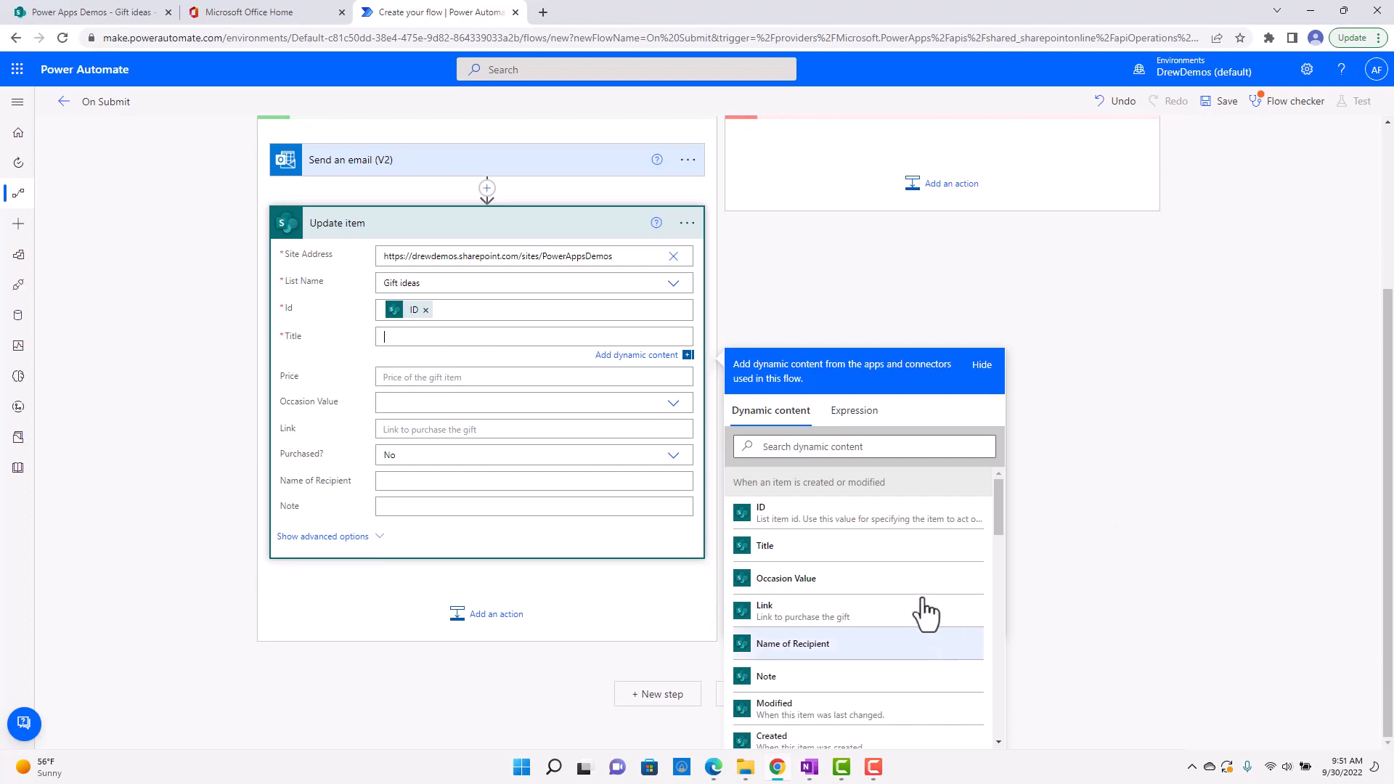
{"action": "left_click", "coordinate": [842, 555]}
Set the Update item action's Purchased? field to a custom value holding the trigger's Purchased? dynamic value.
{"action": "scroll", "coordinate": [1009, 508], "scroll_direction": "up", "scroll_amount": 3}
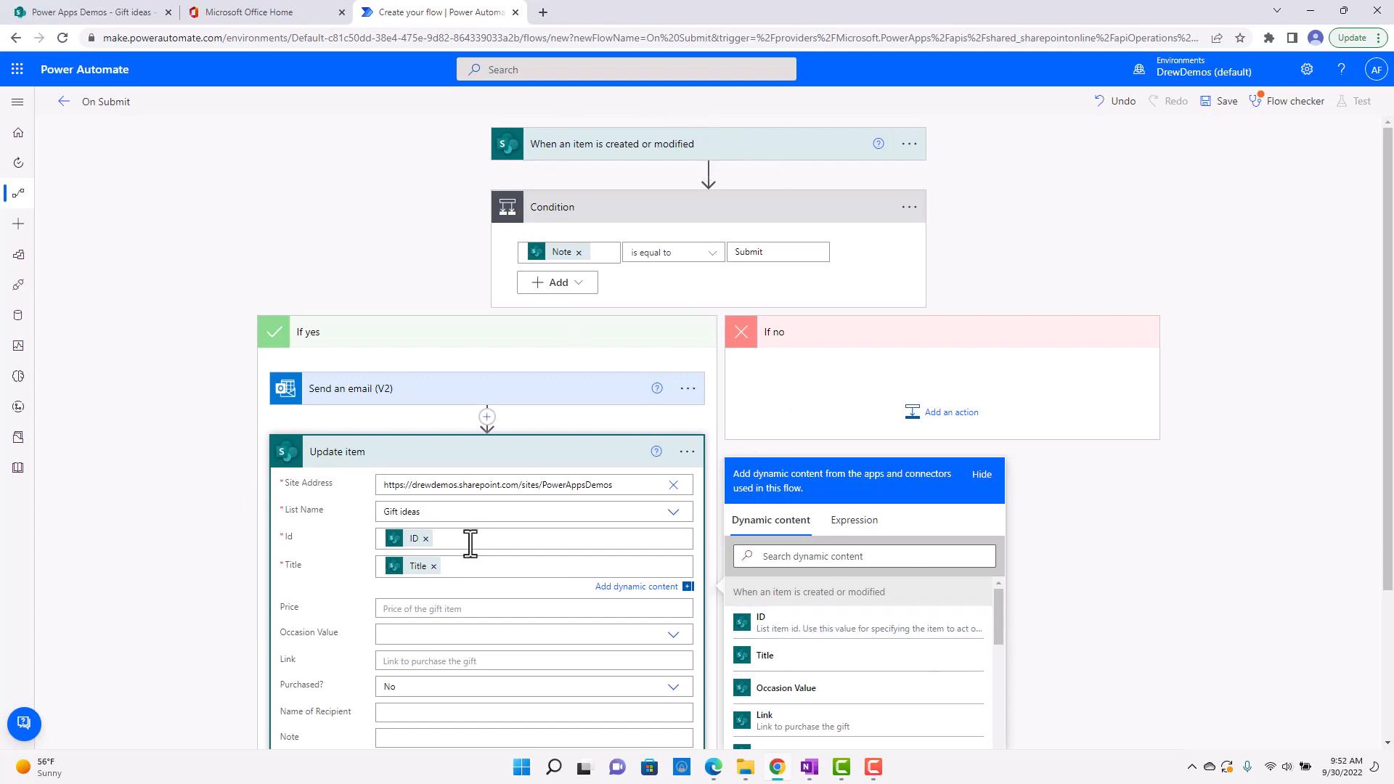
{"action": "scroll", "coordinate": [208, 564], "scroll_direction": "down", "scroll_amount": 2}
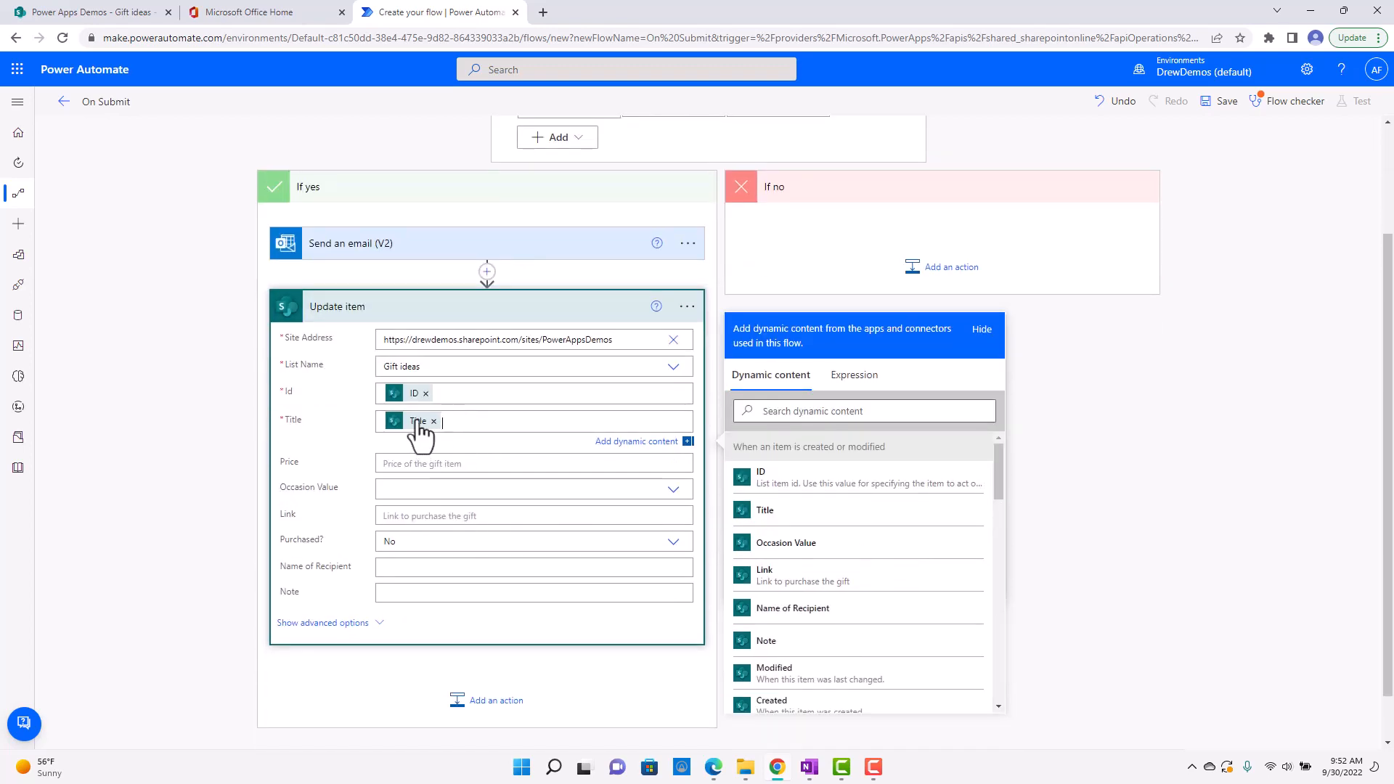
{"action": "scroll", "coordinate": [538, 483], "scroll_direction": "up", "scroll_amount": 2}
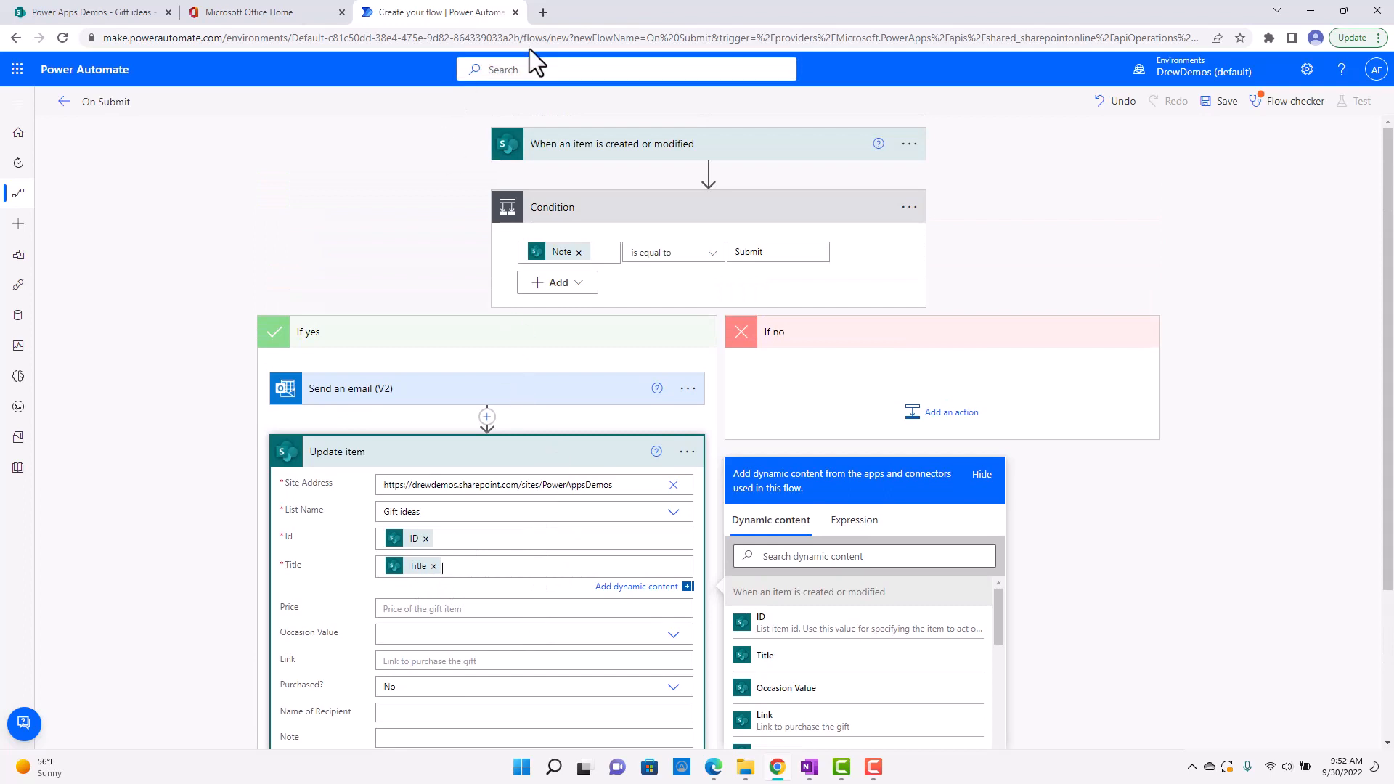
{"action": "scroll", "coordinate": [261, 465], "scroll_direction": "down", "scroll_amount": 1}
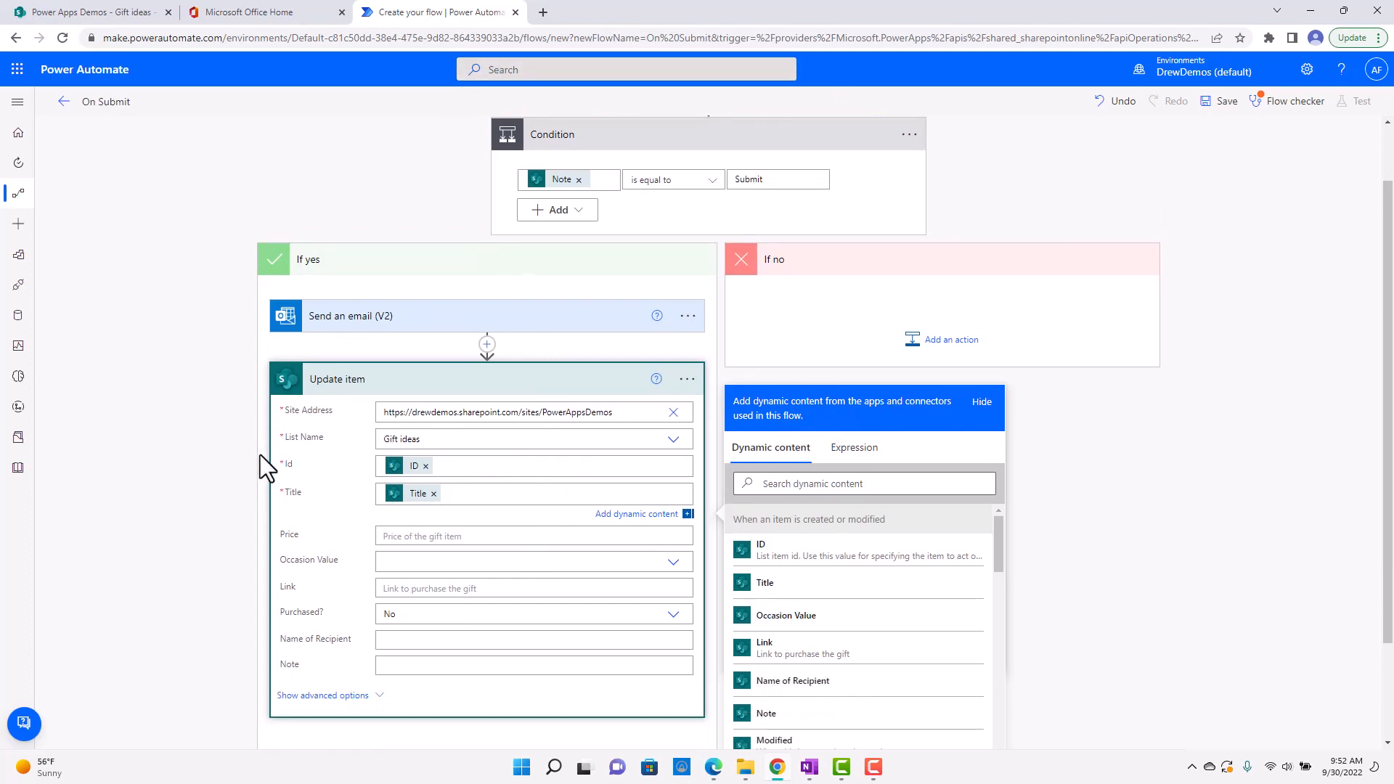
{"action": "scroll", "coordinate": [259, 452], "scroll_direction": "down", "scroll_amount": 1}
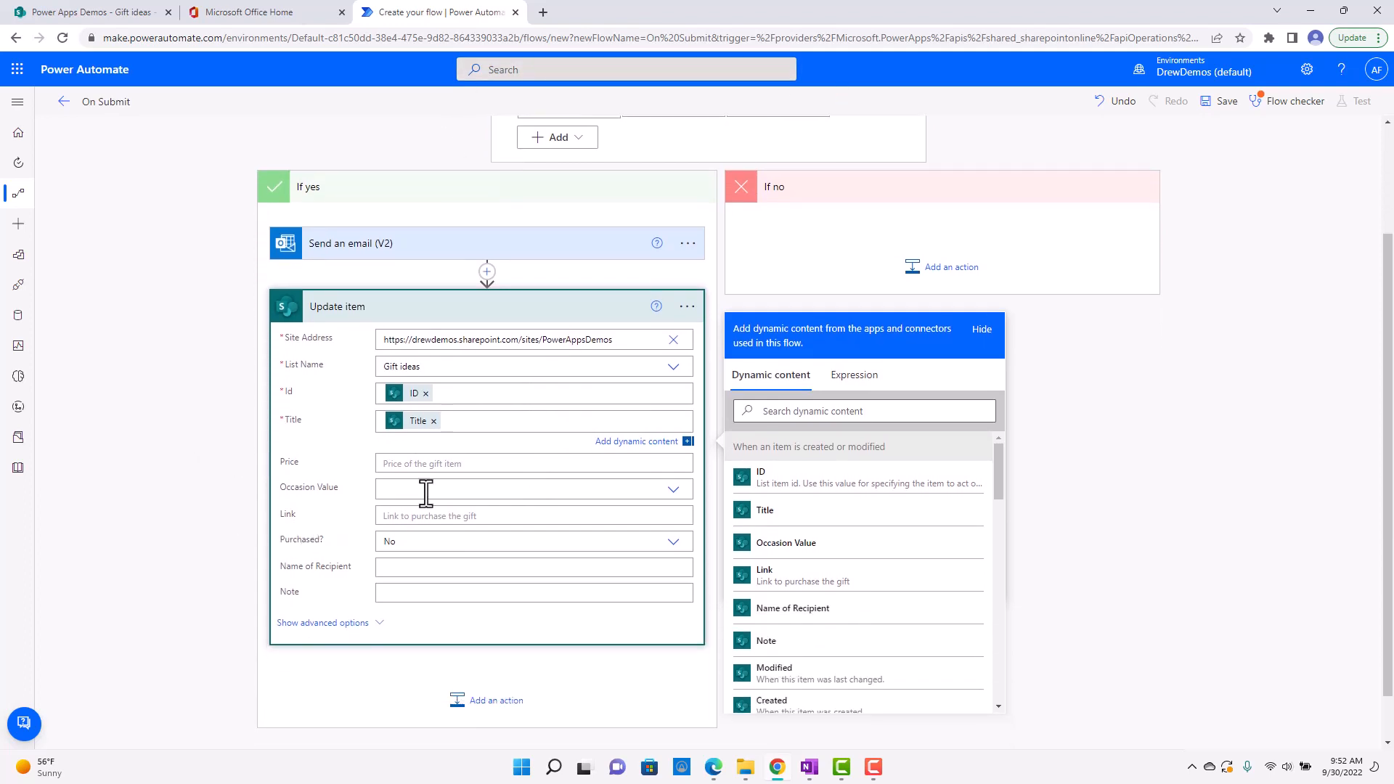
{"action": "left_click", "coordinate": [683, 662]}
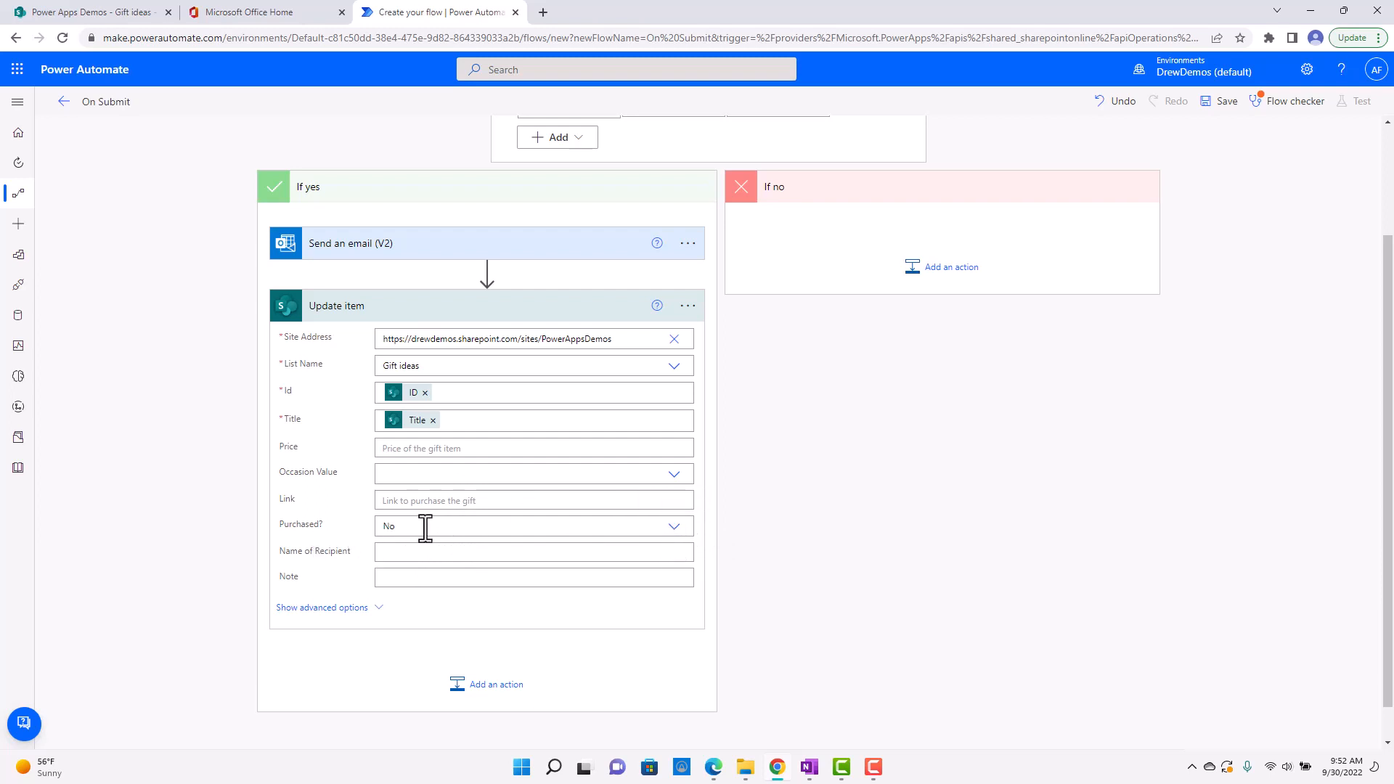
{"action": "left_click", "coordinate": [673, 528]}
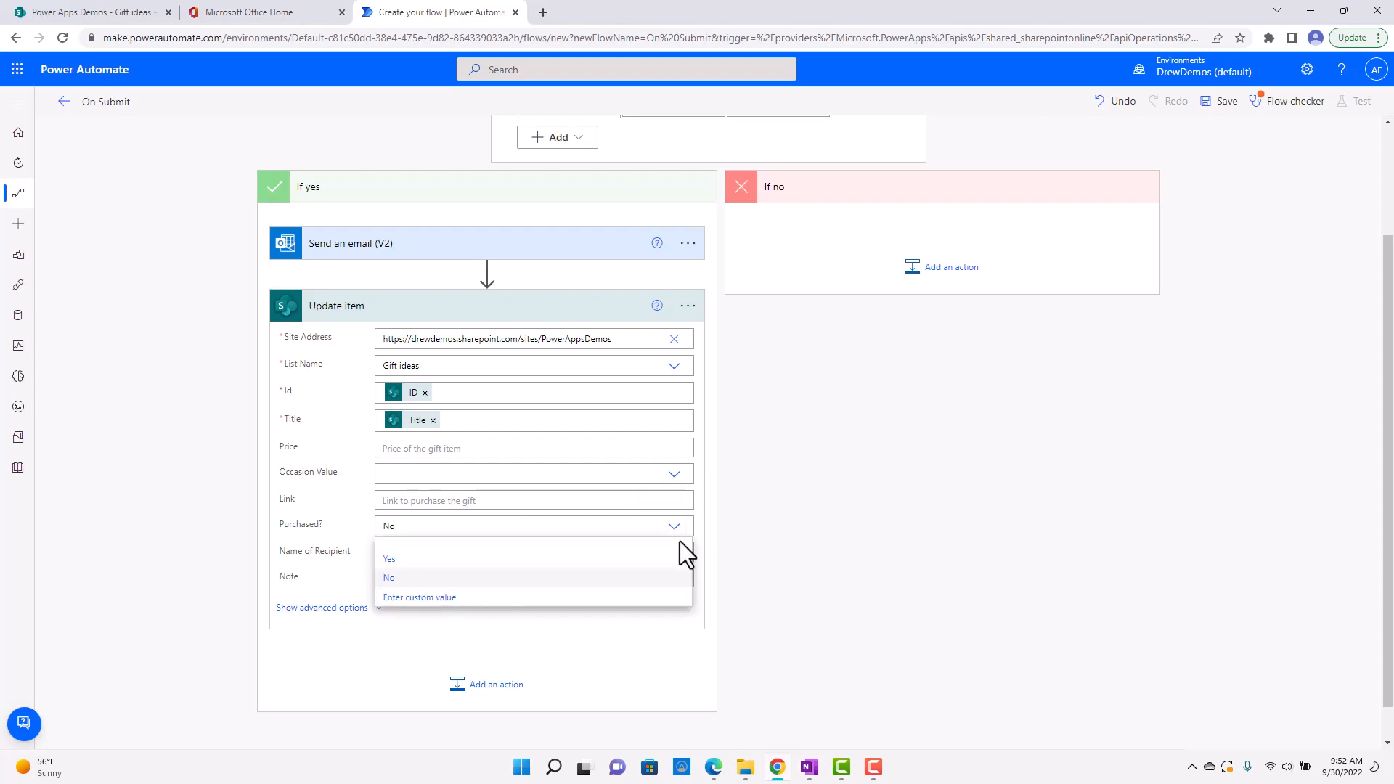
{"action": "left_click", "coordinate": [423, 597]}
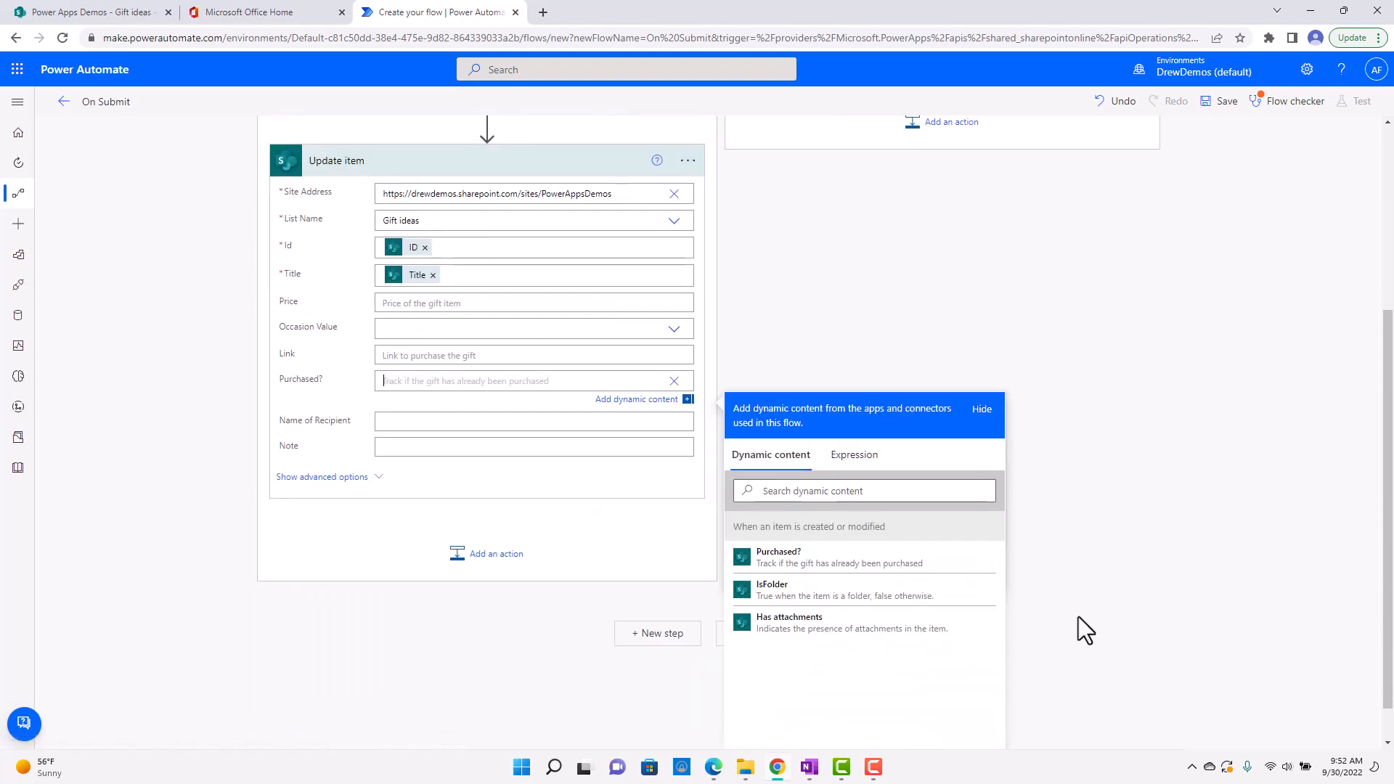
{"action": "left_click", "coordinate": [827, 570]}
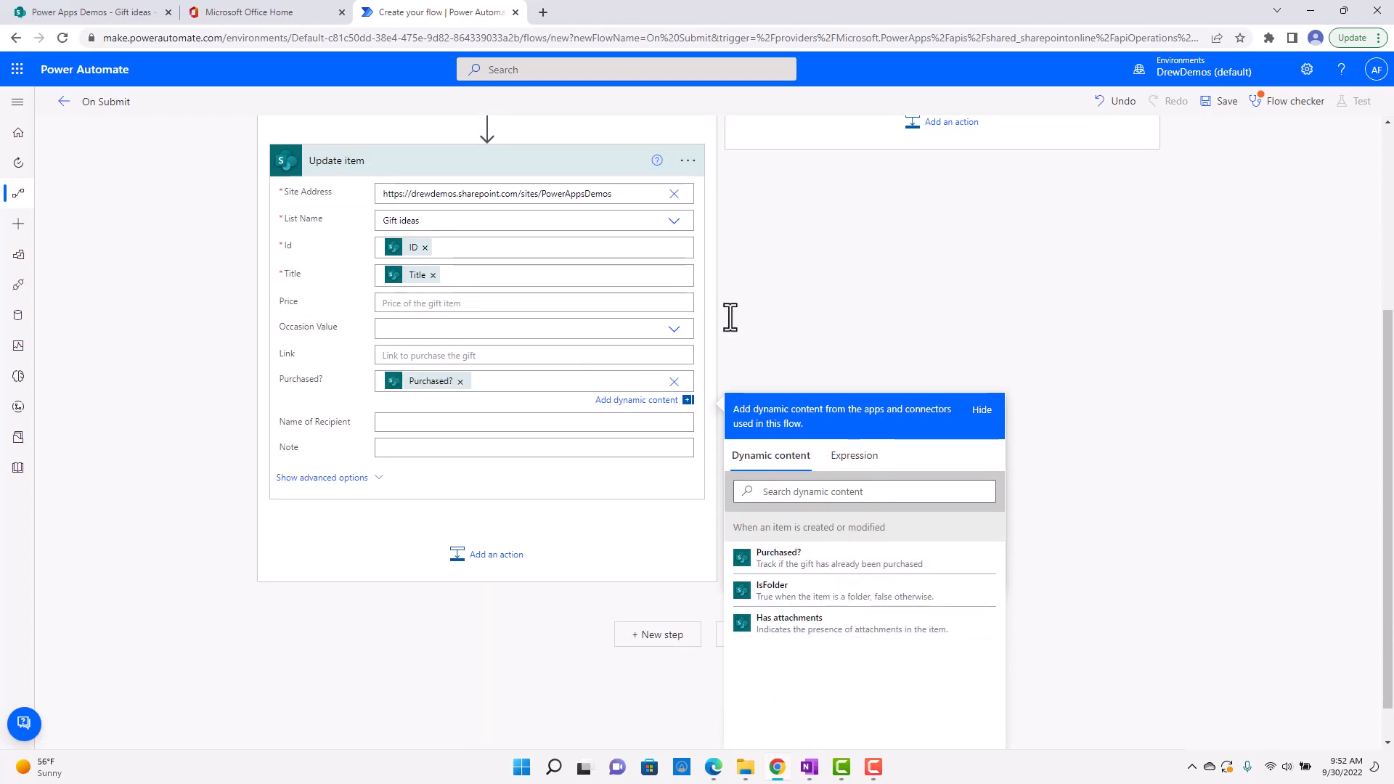
{"action": "left_click", "coordinate": [814, 329]}
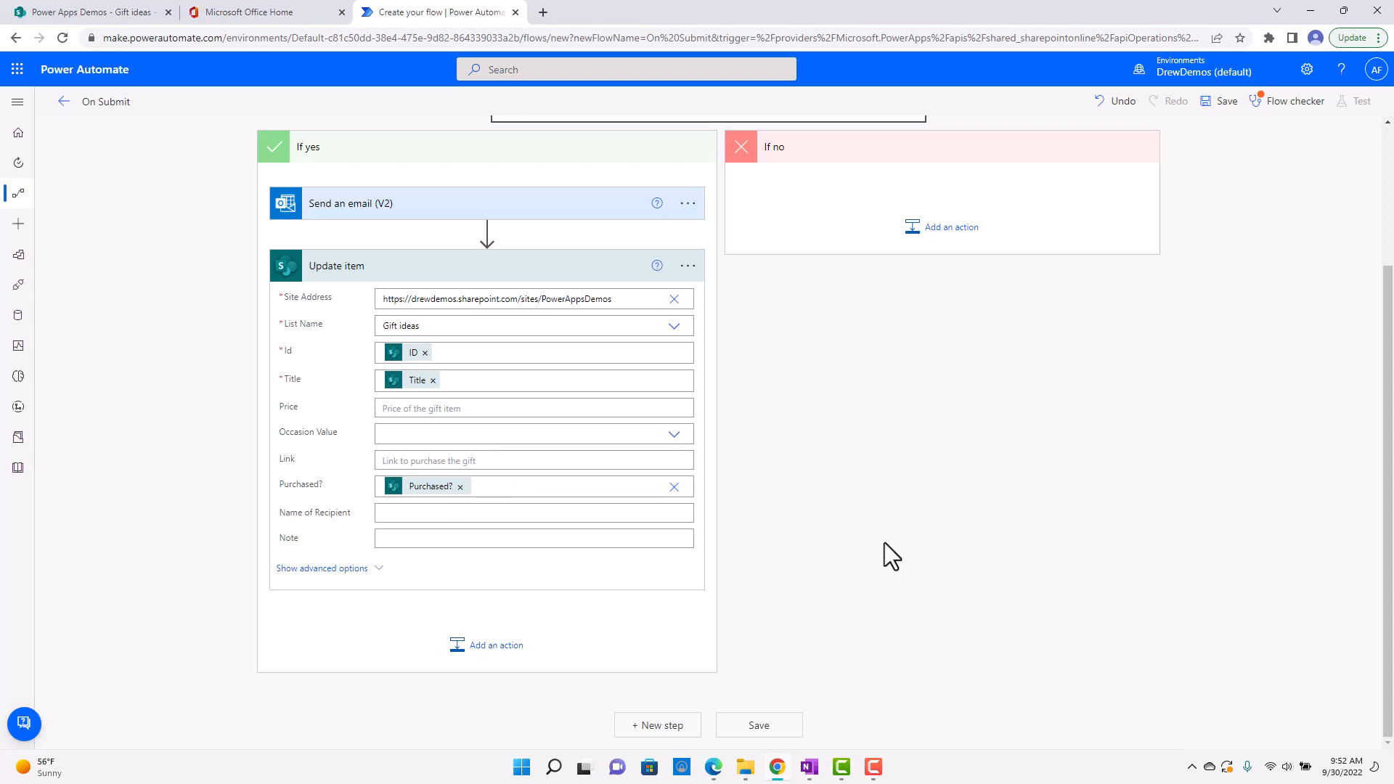
Review the flow from its trigger to the Update item action and save it.
{"action": "scroll", "coordinate": [877, 543], "scroll_direction": "up", "scroll_amount": 1}
{"action": "scroll", "coordinate": [857, 539], "scroll_direction": "up", "scroll_amount": 1}
{"action": "scroll", "coordinate": [691, 560], "scroll_direction": "down", "scroll_amount": 2}
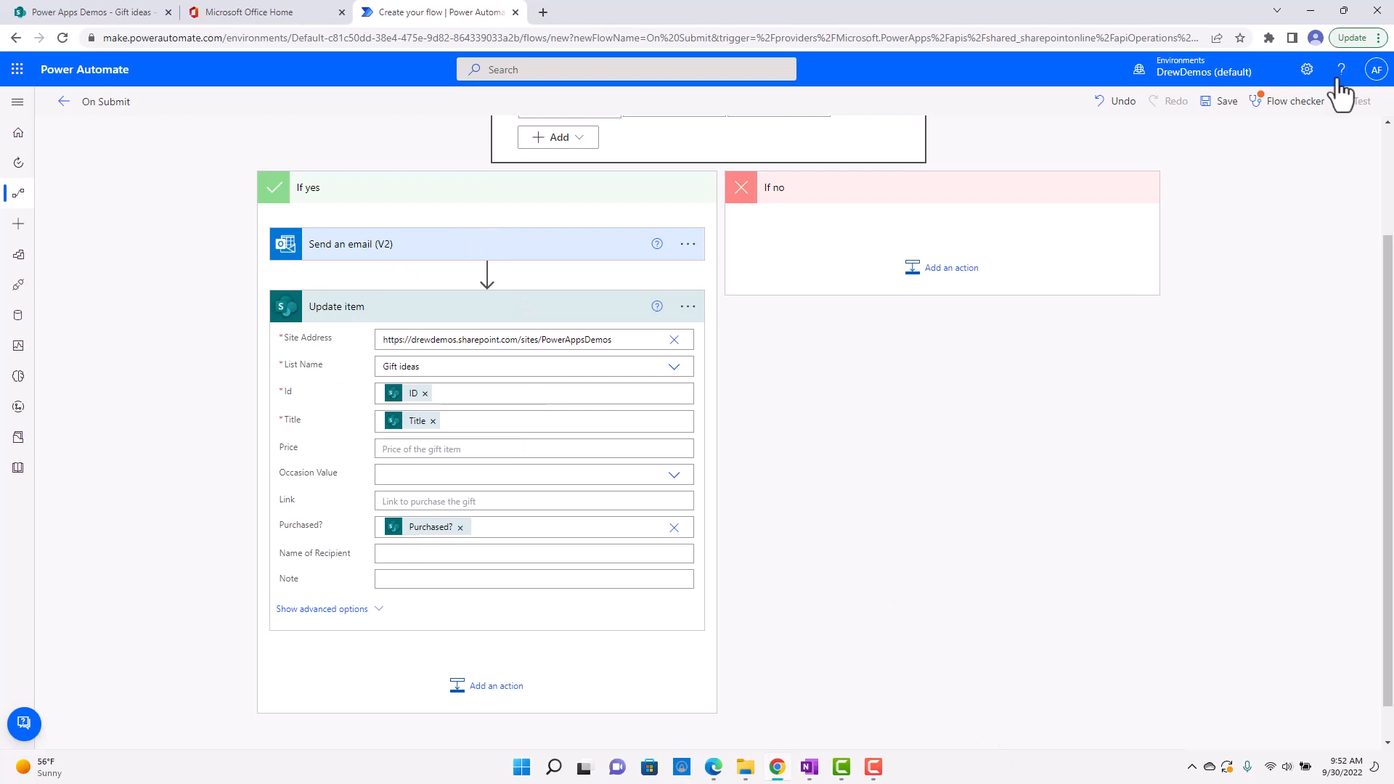
{"action": "left_click", "coordinate": [1227, 105]}
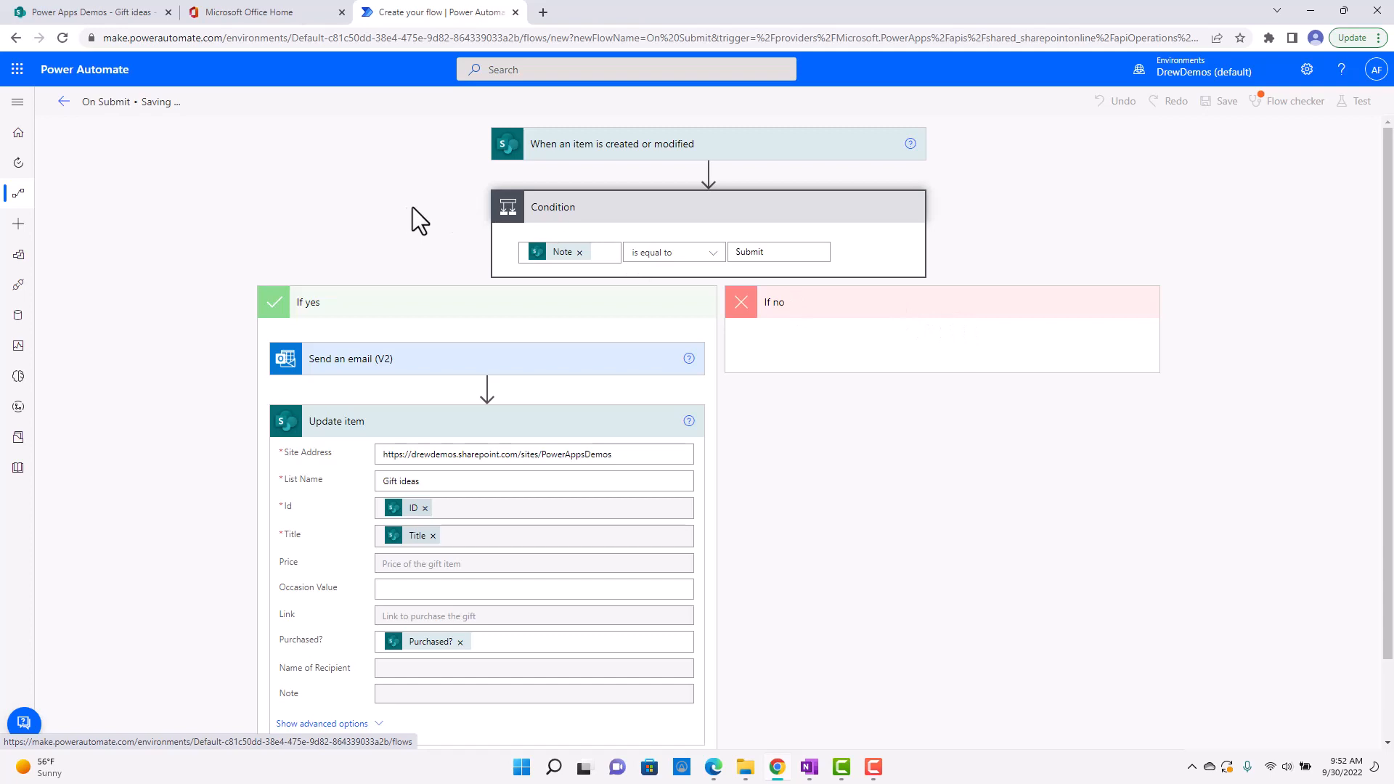
Switch to the SharePoint Gift ideas list and start a new item with Gift New House, recipient Mom and price 250000.
{"action": "left_click", "coordinate": [121, 6]}
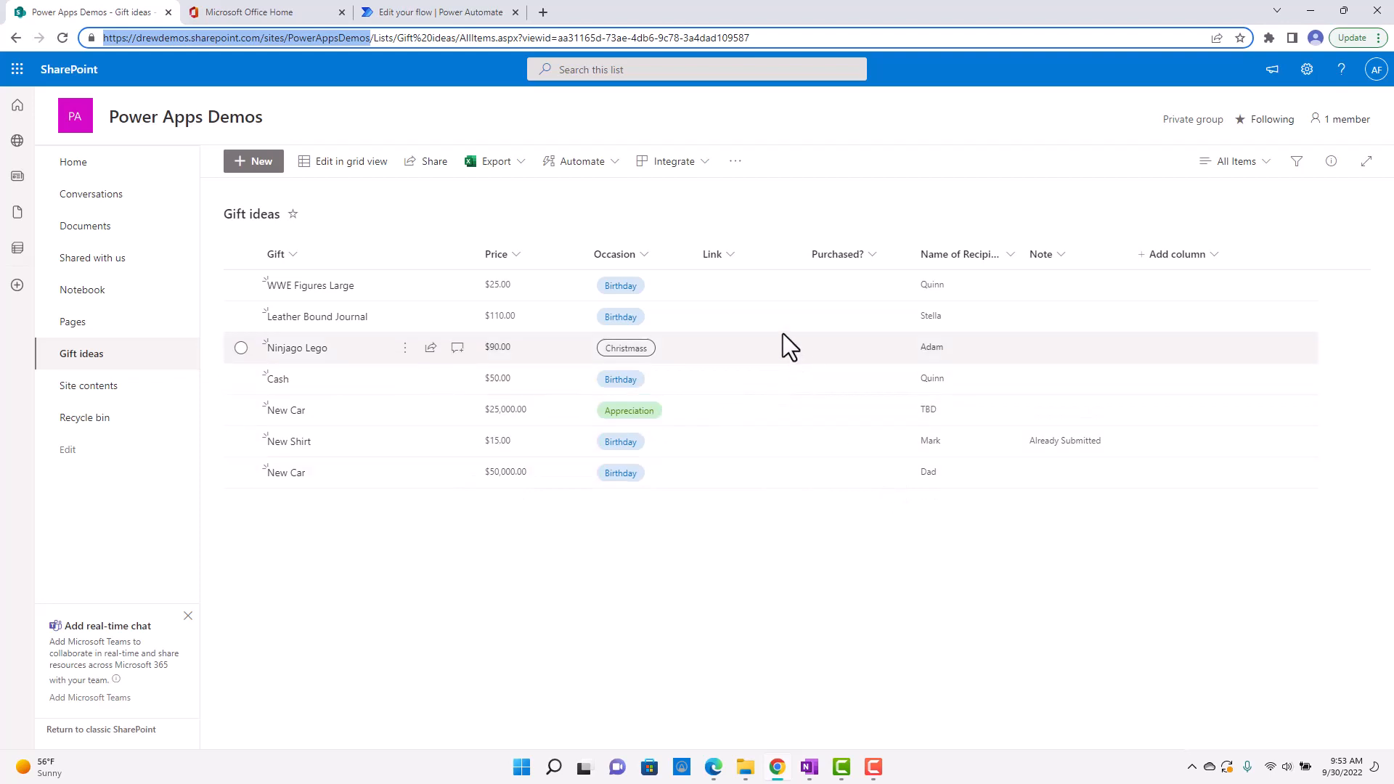
{"action": "left_click", "coordinate": [808, 290]}
{"action": "left_click", "coordinate": [256, 166]}
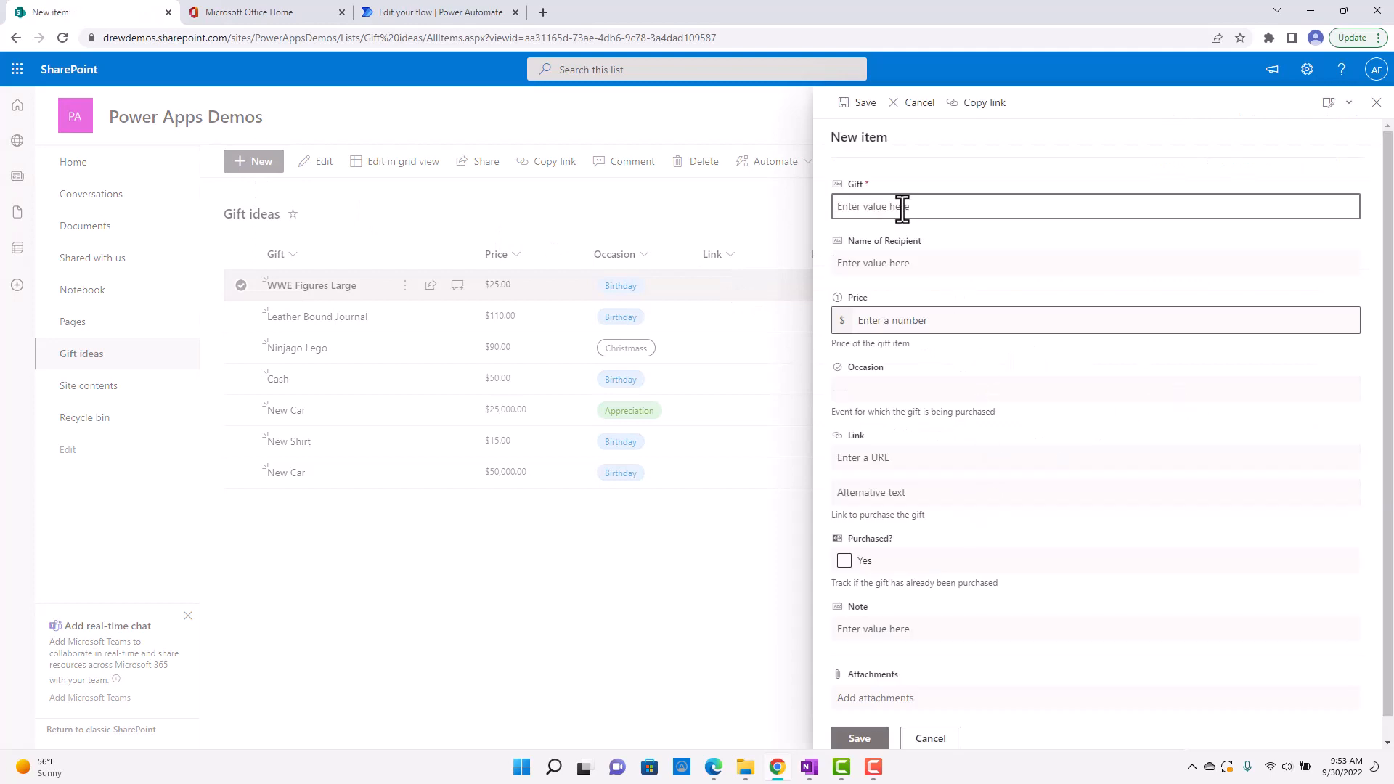
{"action": "type", "text": "New House"}
{"action": "key", "text": "Tab"}
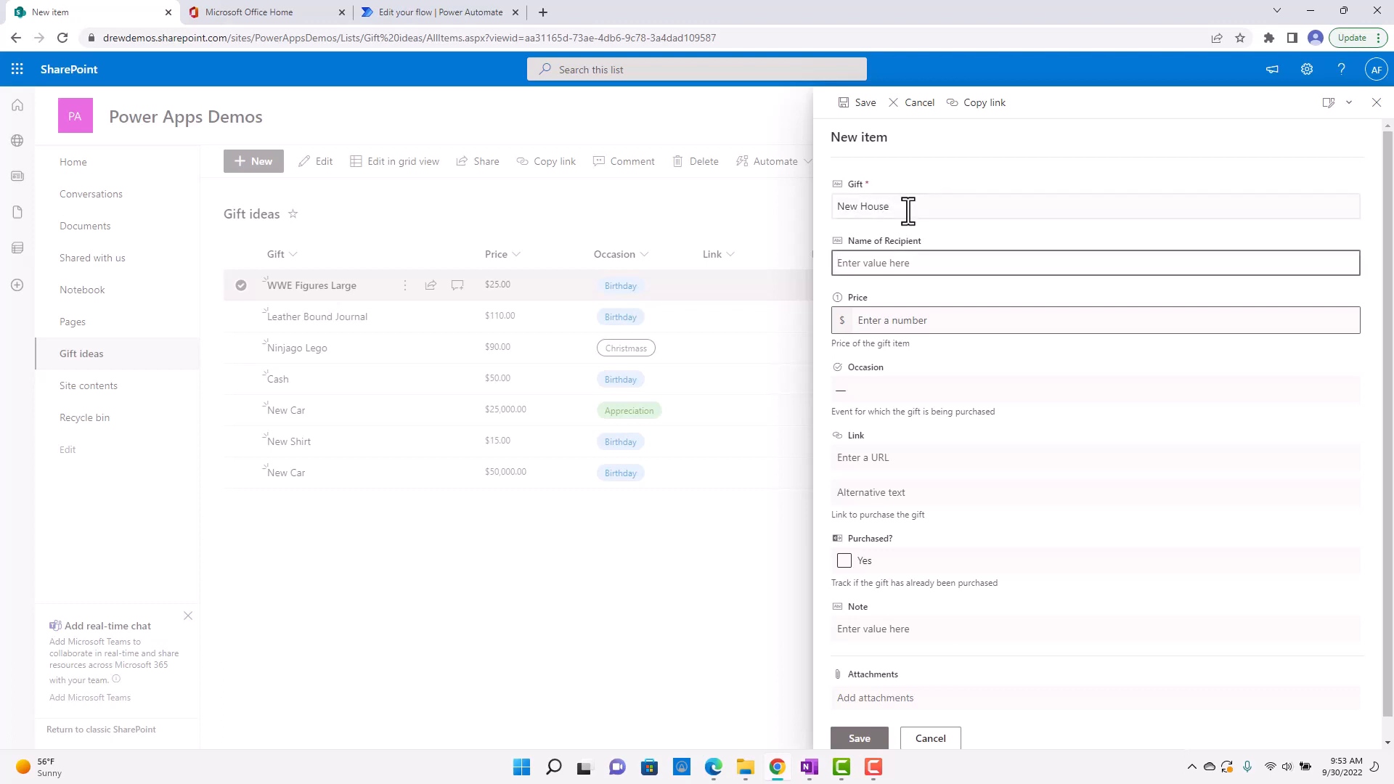
{"action": "type", "text": "Mom"}
{"action": "left_click", "coordinate": [972, 327]}
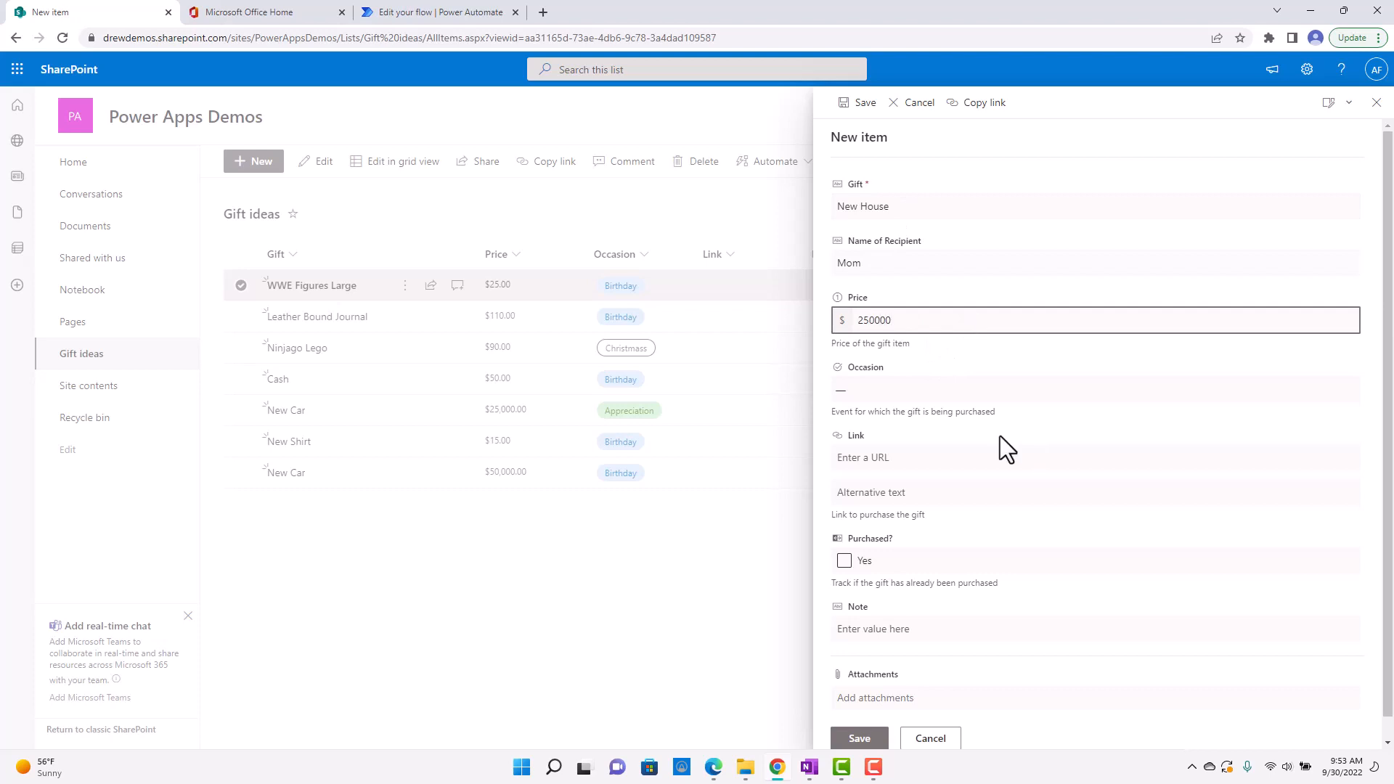
Set the new item's Occasion to Birthday and save it with the Note left empty.
{"action": "scroll", "coordinate": [998, 432], "scroll_direction": "down", "scroll_amount": 1}
{"action": "left_click", "coordinate": [974, 372]}
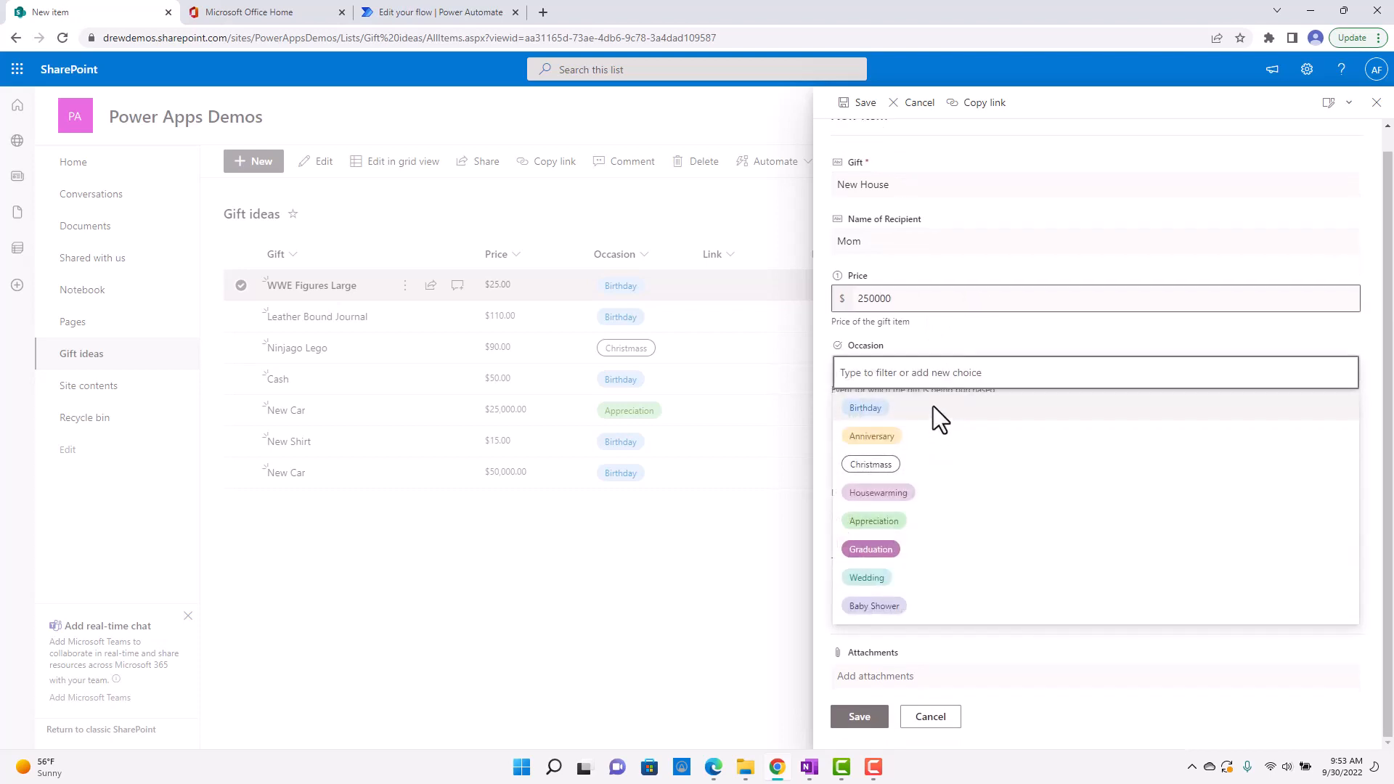
{"action": "left_click", "coordinate": [934, 408]}
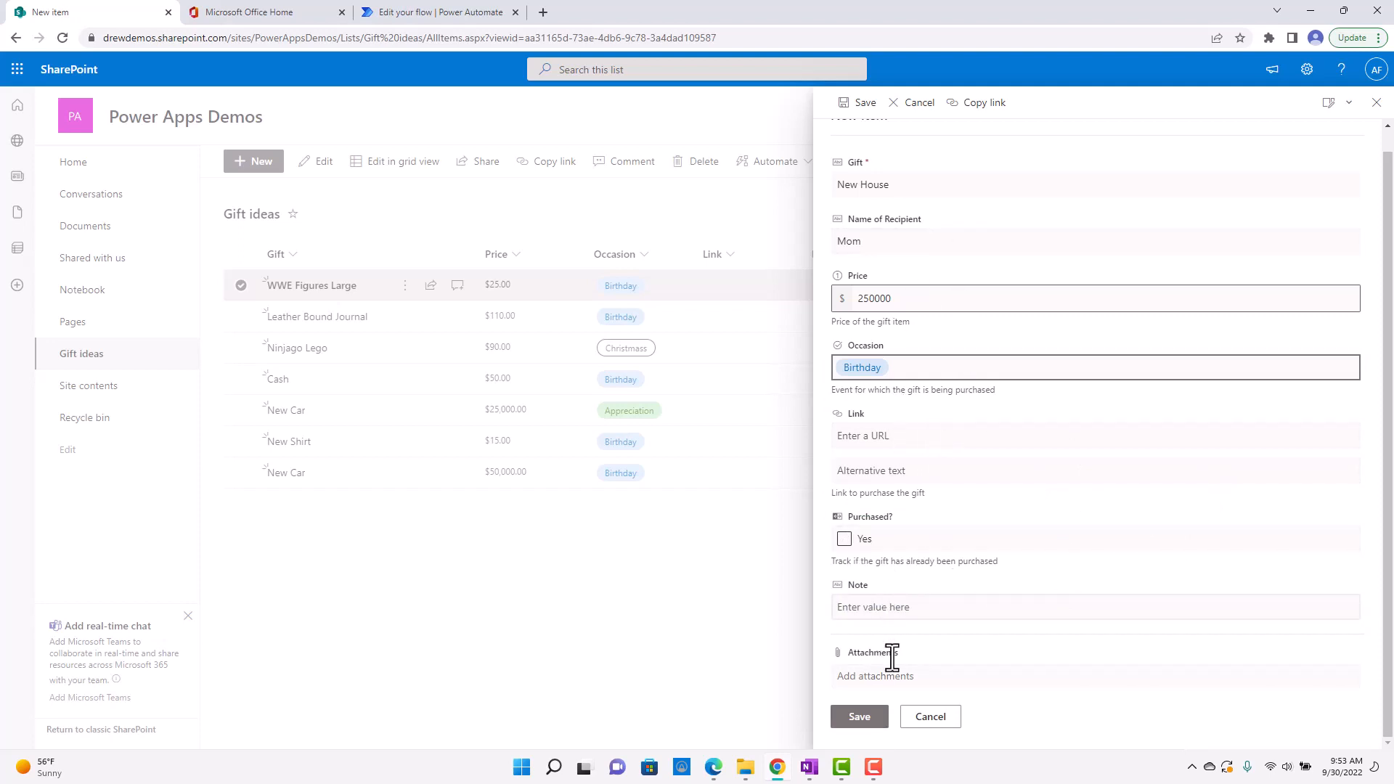
{"action": "left_click", "coordinate": [860, 717]}
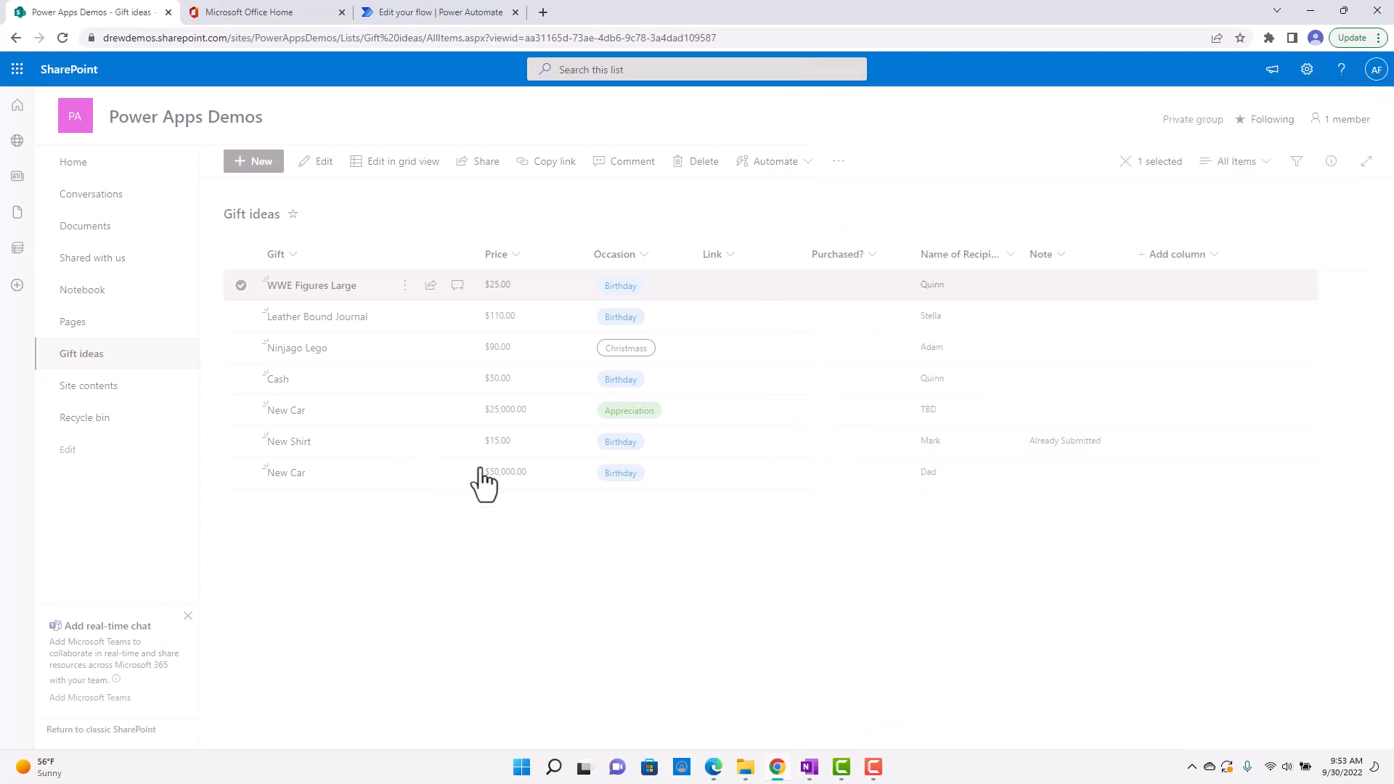
Review the Flow checker warning for the On Submit flow in Power Automate and compare against the Gift ideas list.
{"action": "left_click", "coordinate": [384, 11]}
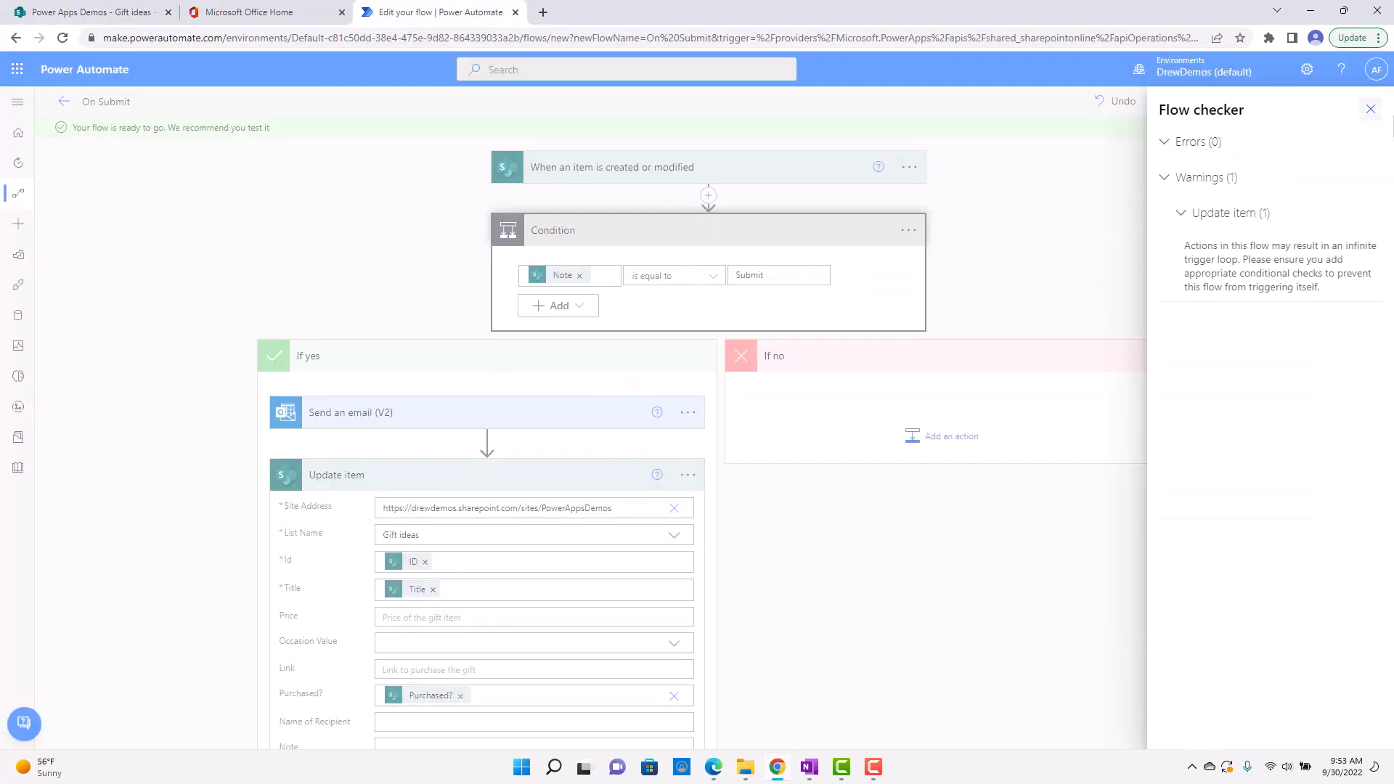
{"action": "left_click", "coordinate": [1370, 109]}
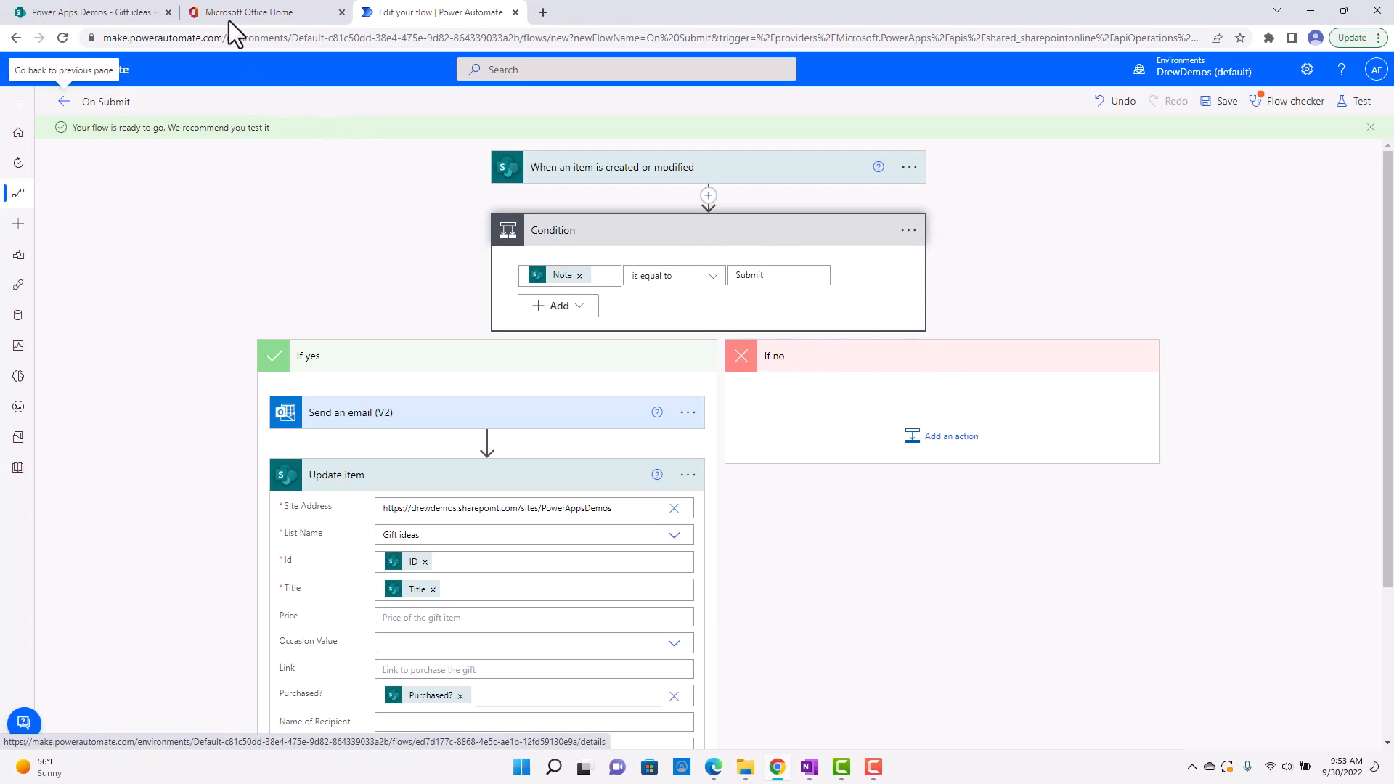
{"action": "left_click", "coordinate": [124, 15]}
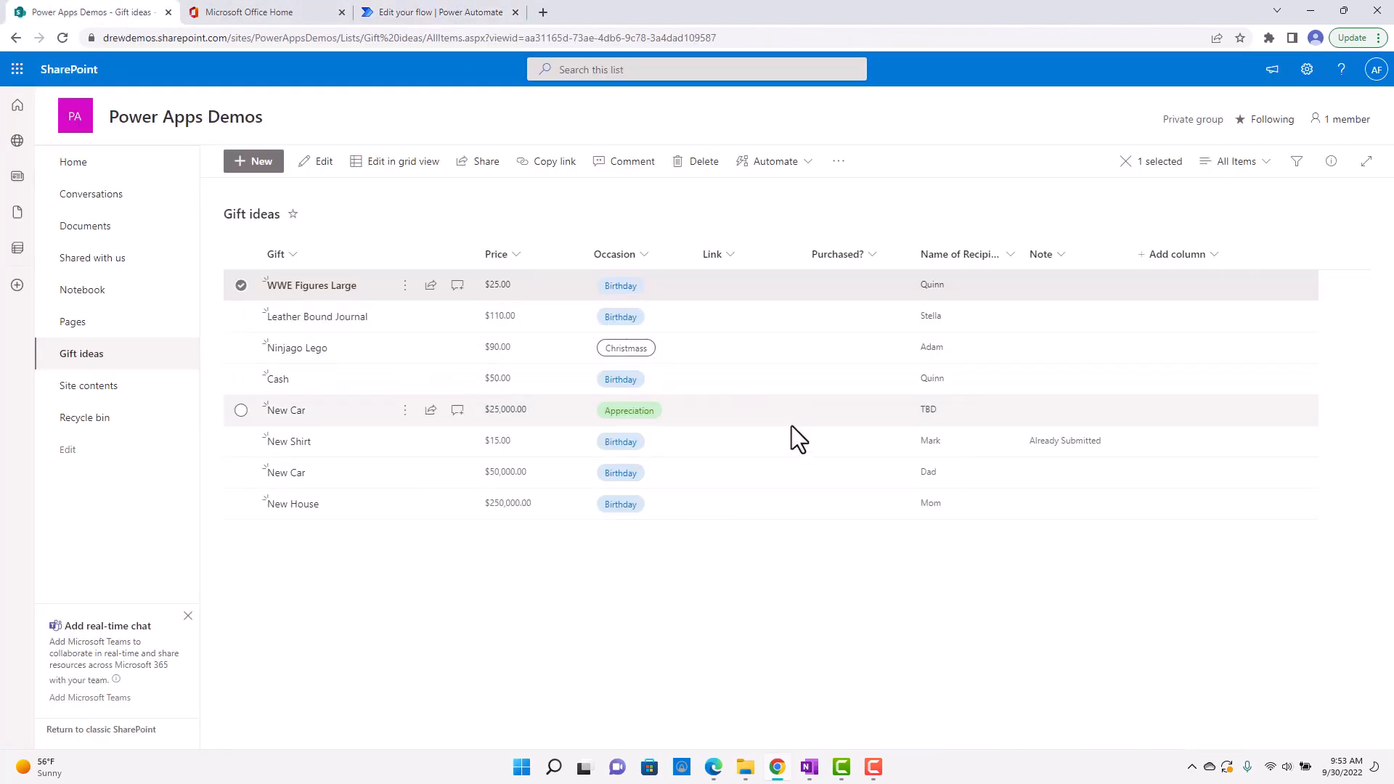
{"action": "left_click", "coordinate": [440, 13]}
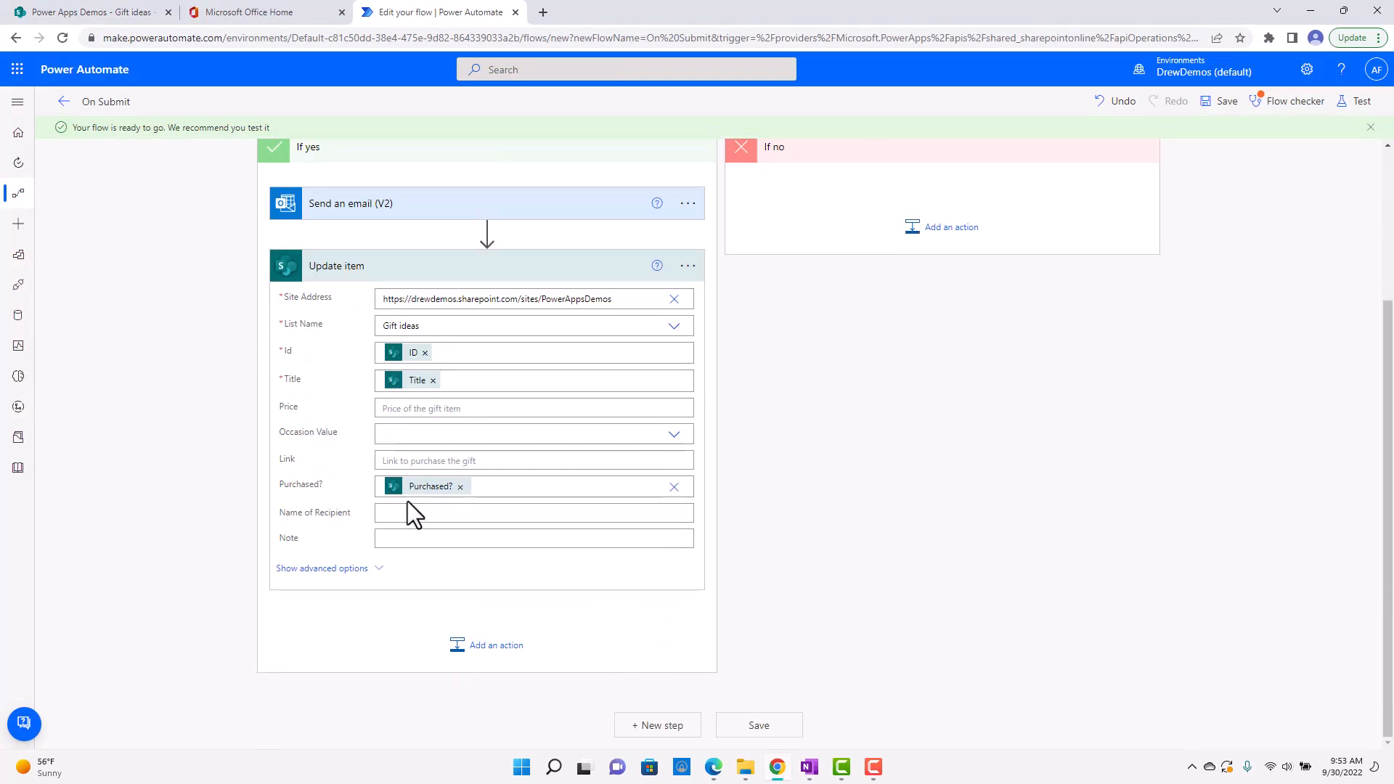
Set the Update item action's Note to Already Submitted, save the flow and review its Flow checker warning.
{"action": "left_click", "coordinate": [420, 536]}
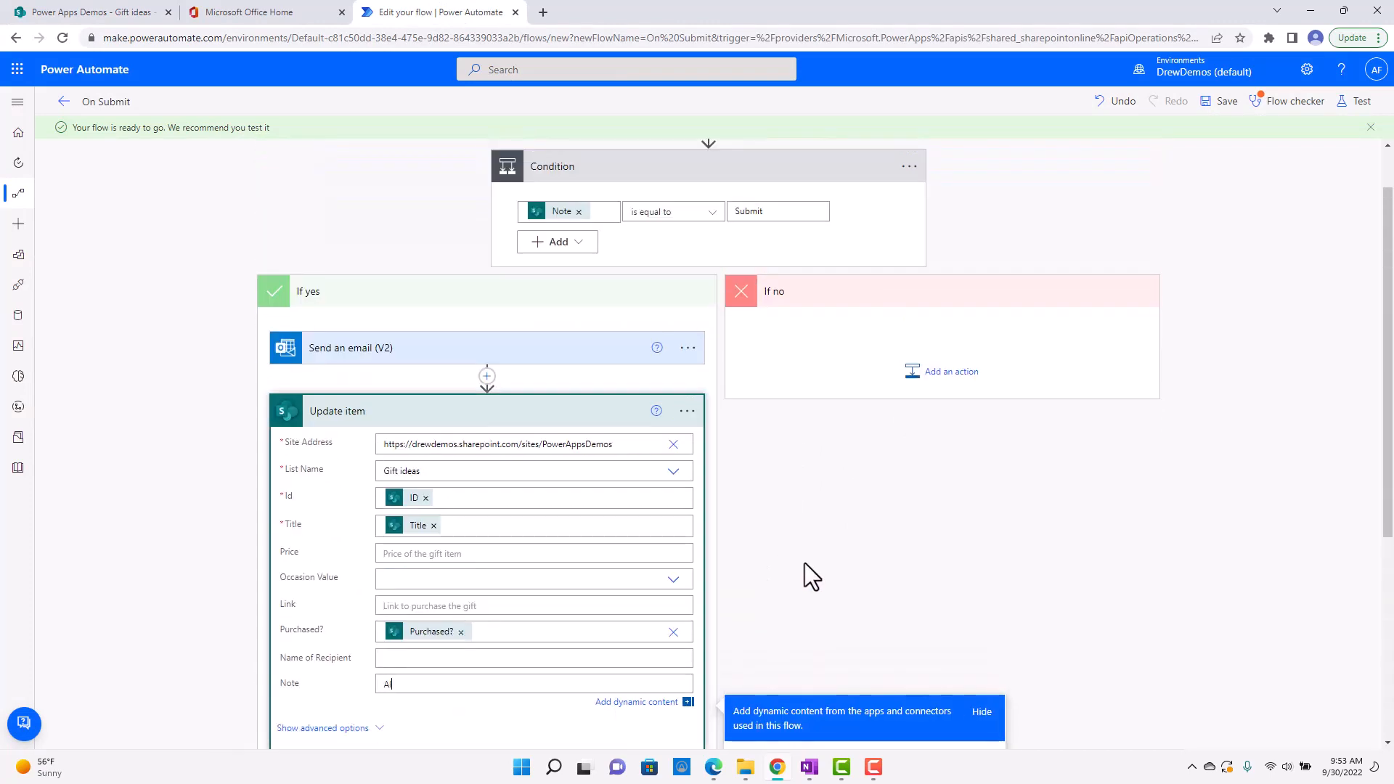
{"action": "type", "text": "Already Submitted"}
{"action": "left_click", "coordinate": [829, 600]}
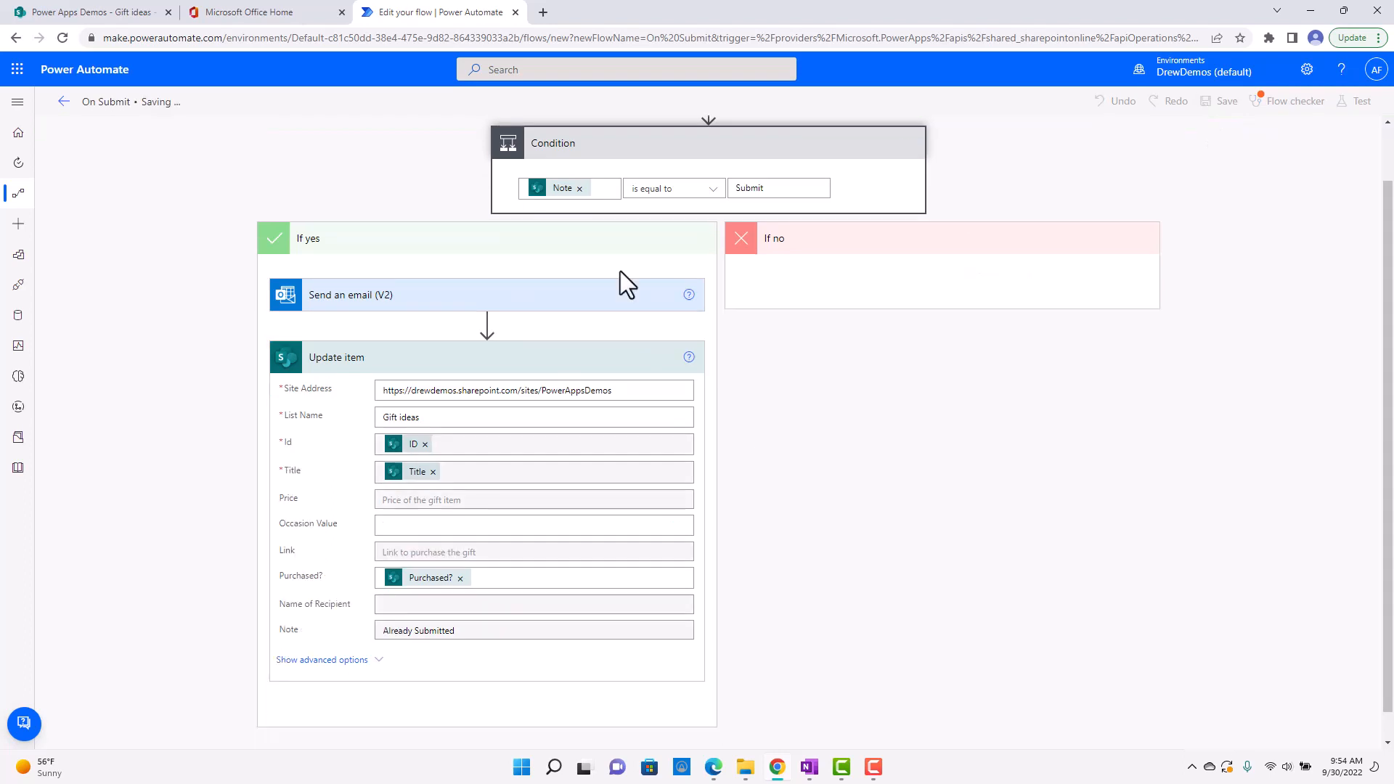
{"action": "scroll", "coordinate": [392, 499], "scroll_direction": "down", "scroll_amount": 1}
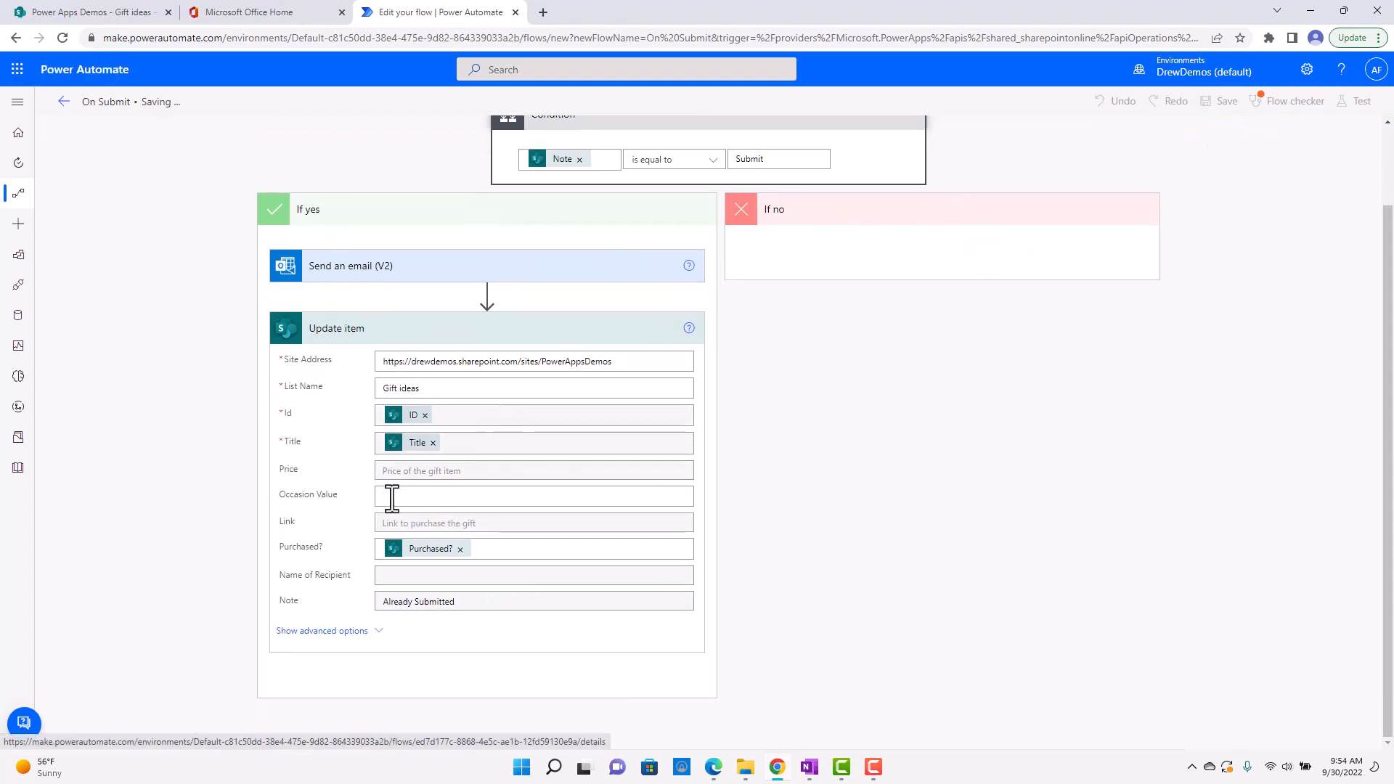
{"action": "scroll", "coordinate": [164, 343], "scroll_direction": "up", "scroll_amount": 2}
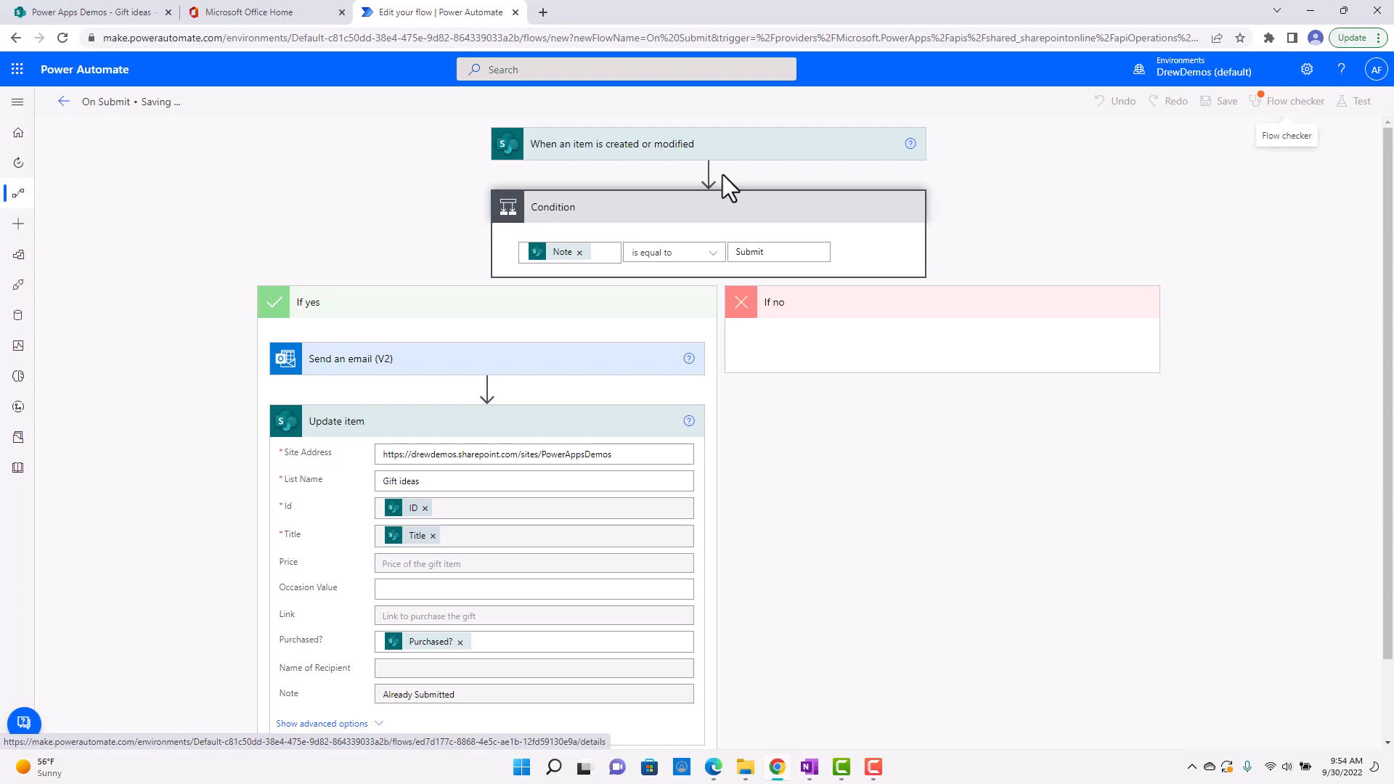
{"action": "left_click", "coordinate": [1275, 102]}
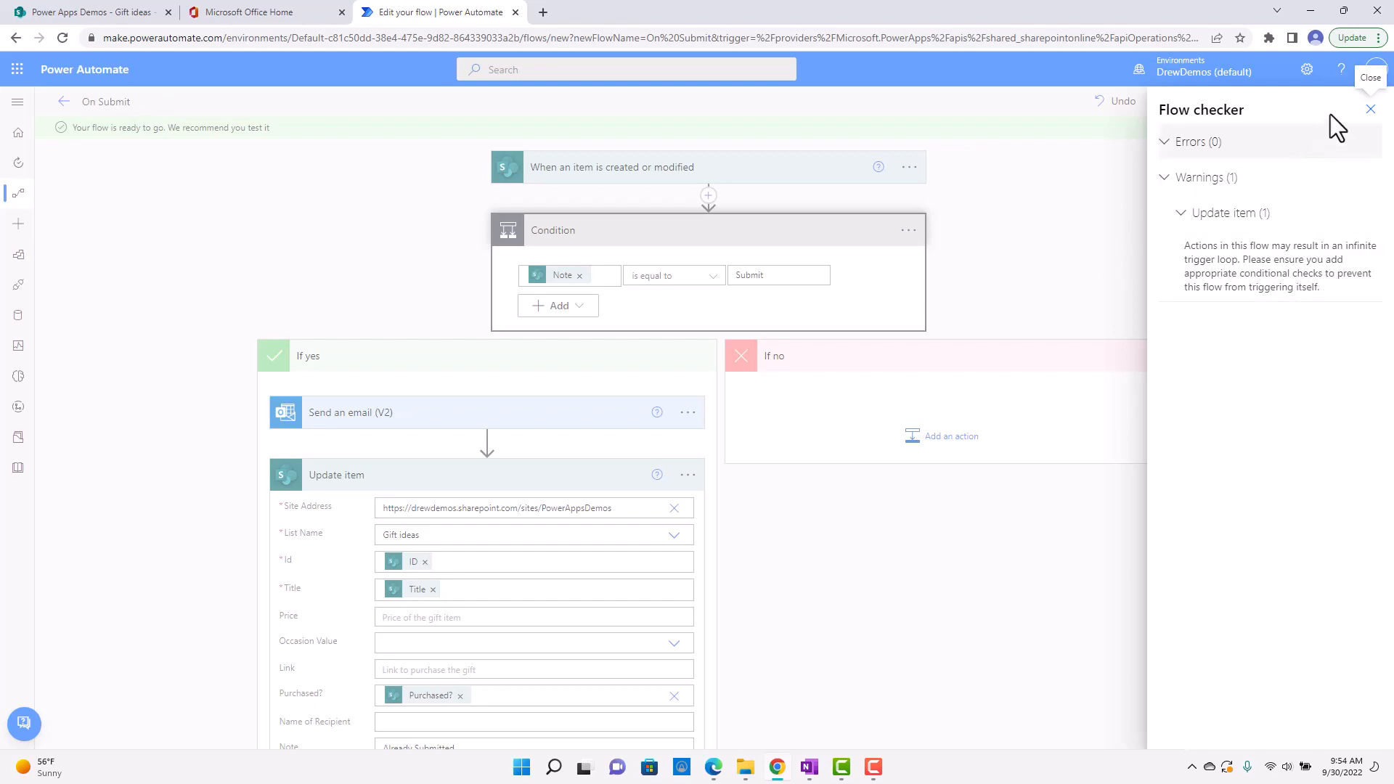
{"action": "left_click", "coordinate": [1368, 109]}
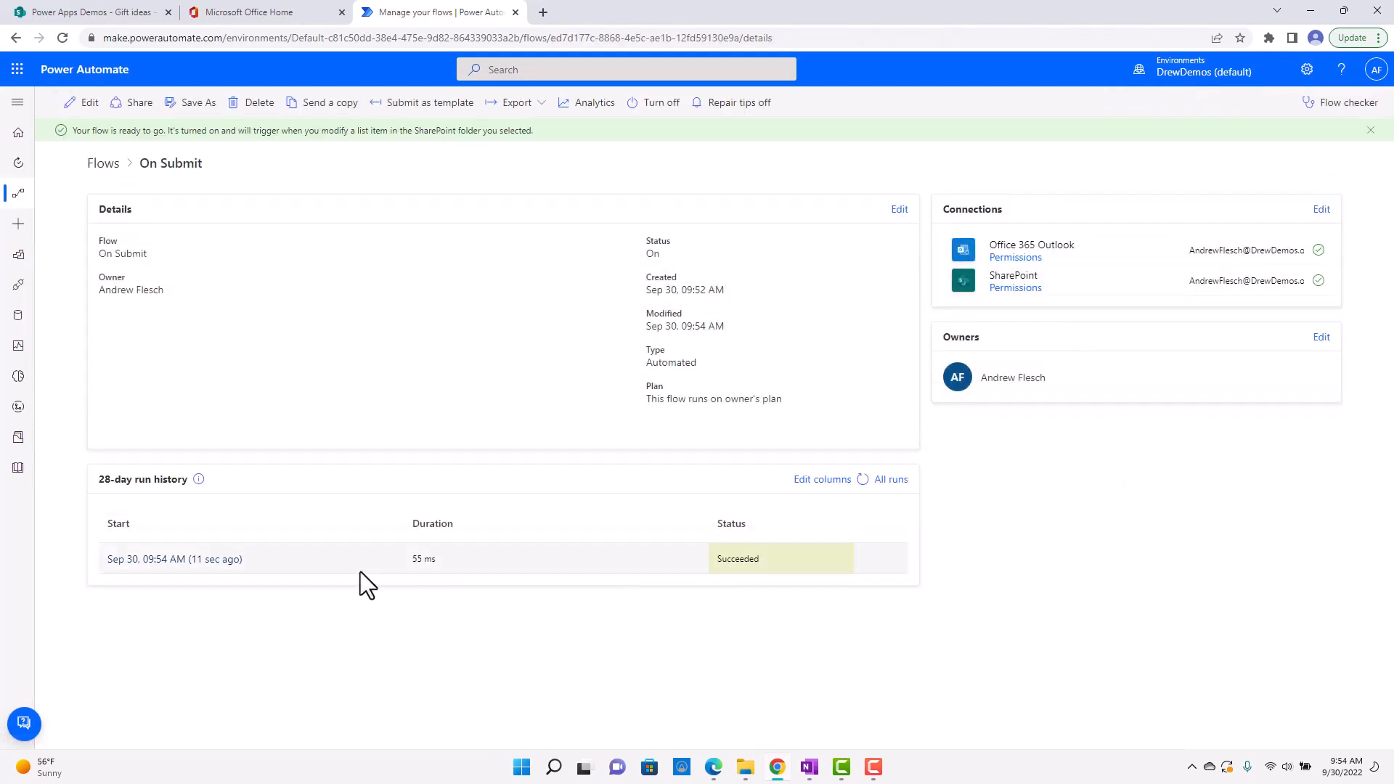
Inspect the Condition result of the 09:54 AM run in the flow's run history and return to the flow details.
{"action": "left_click", "coordinate": [207, 560]}
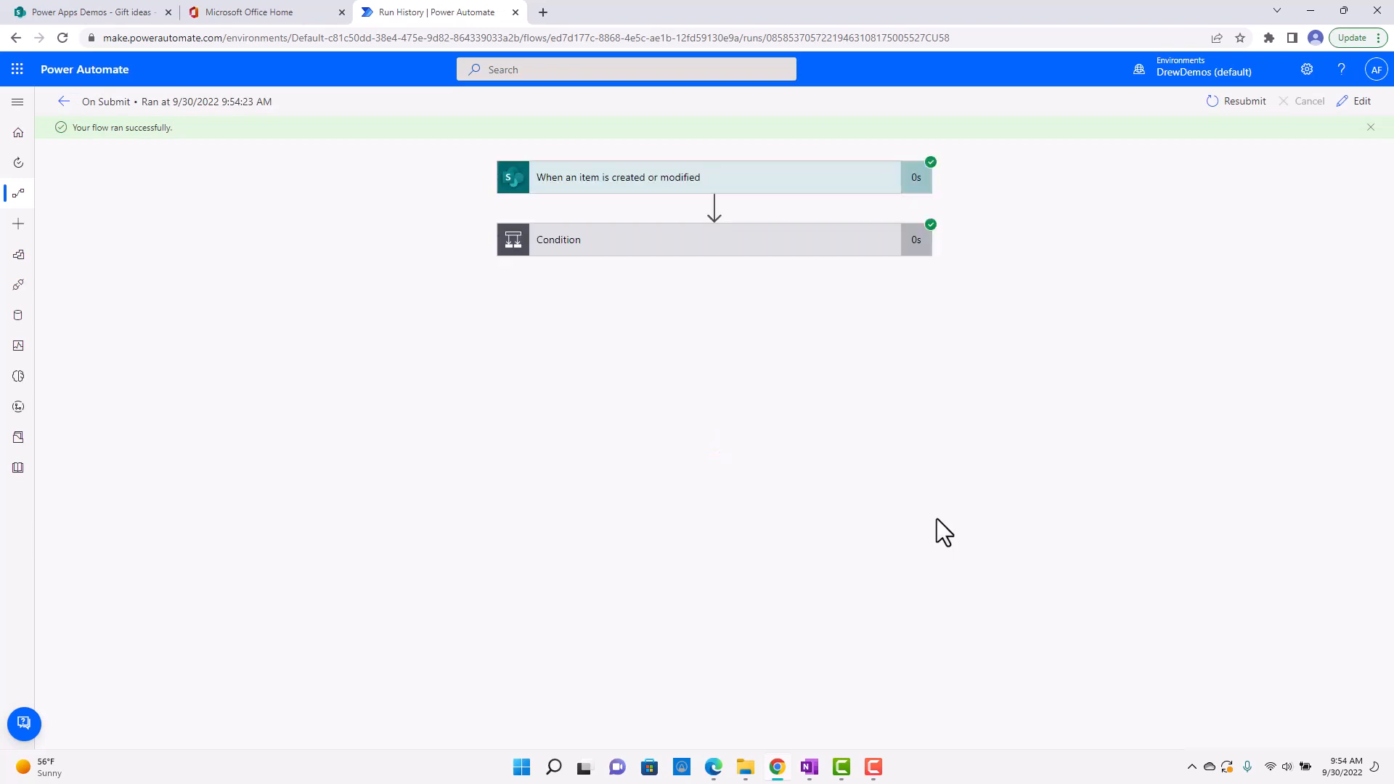
{"action": "left_click", "coordinate": [696, 244]}
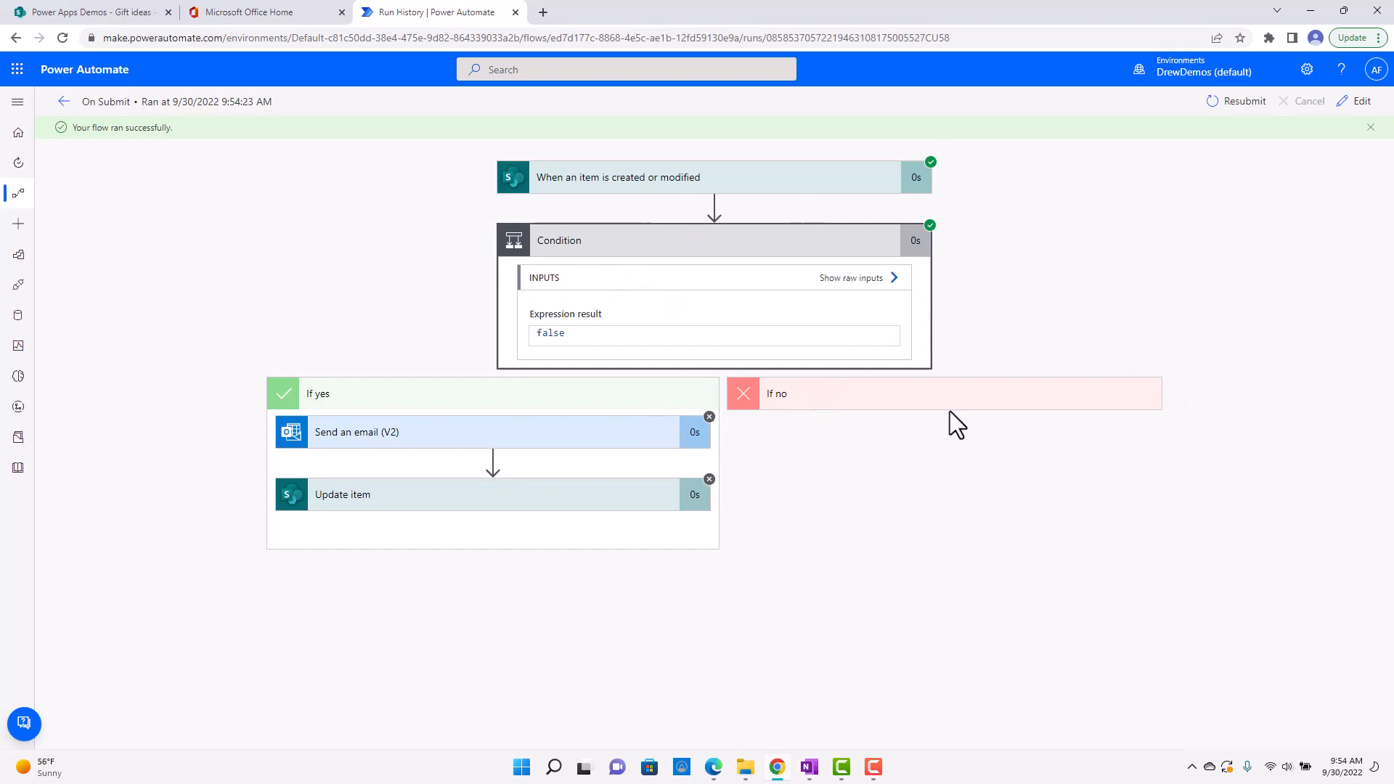
{"action": "left_click", "coordinate": [88, 119]}
Edit the New House item in the SharePoint Gift ideas list, setting its Gift to New Kitchen Table and Price to 500.
{"action": "left_click", "coordinate": [116, 13]}
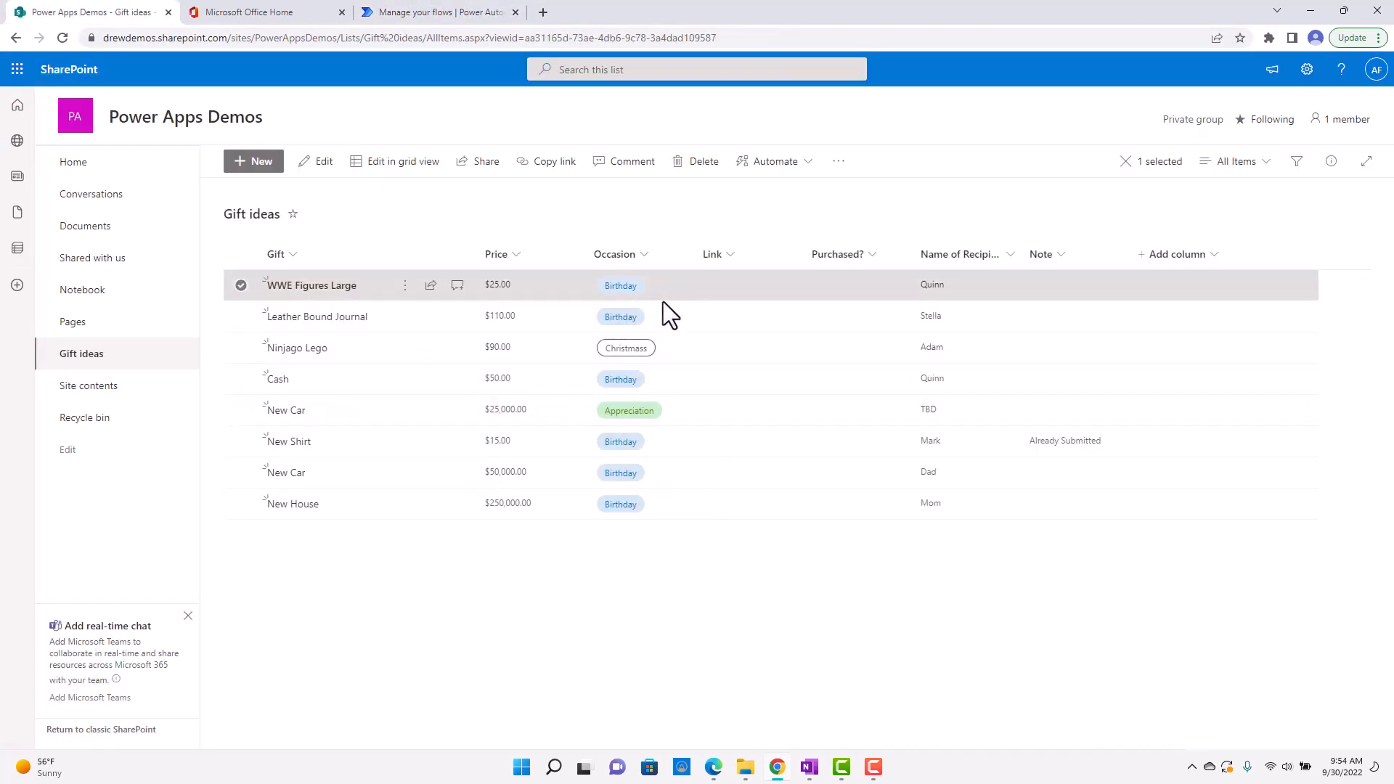
{"action": "left_click", "coordinate": [707, 504]}
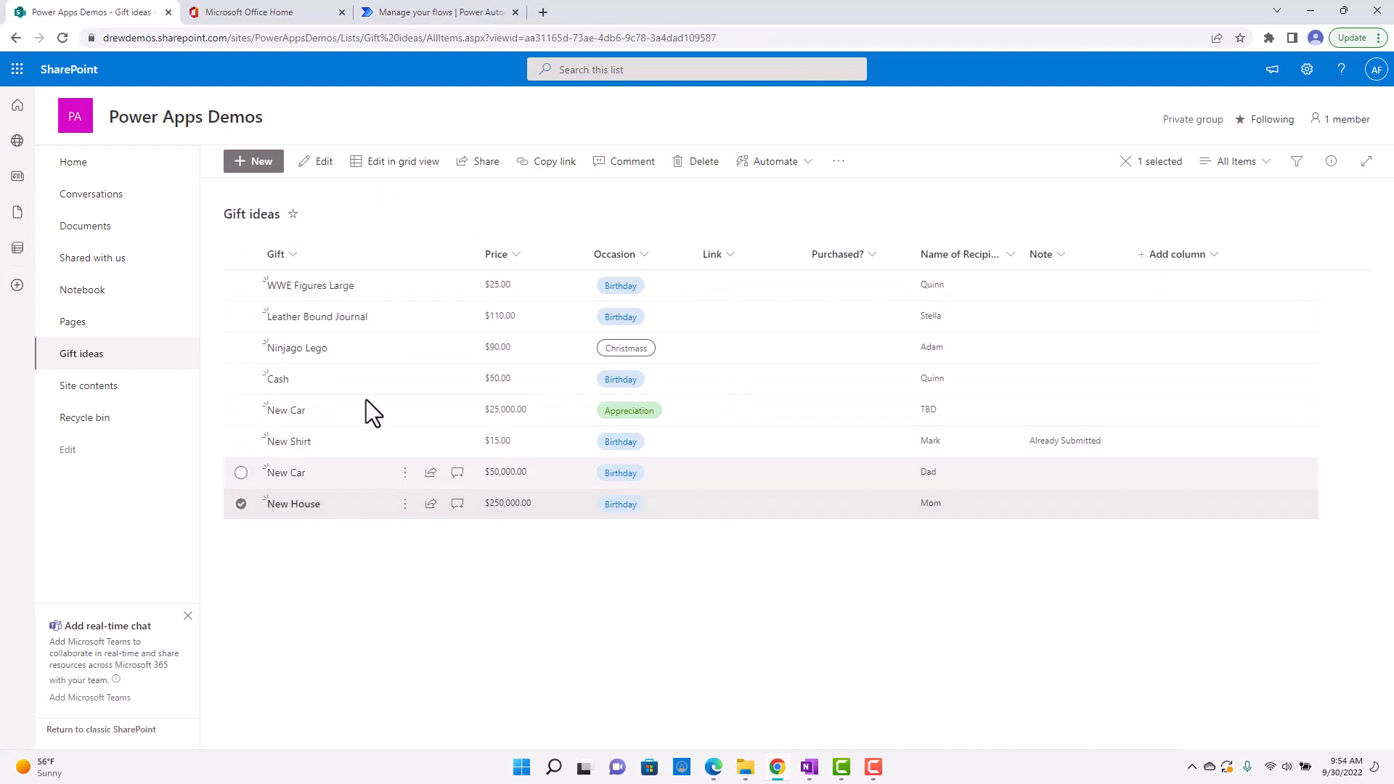
{"action": "left_click", "coordinate": [312, 163]}
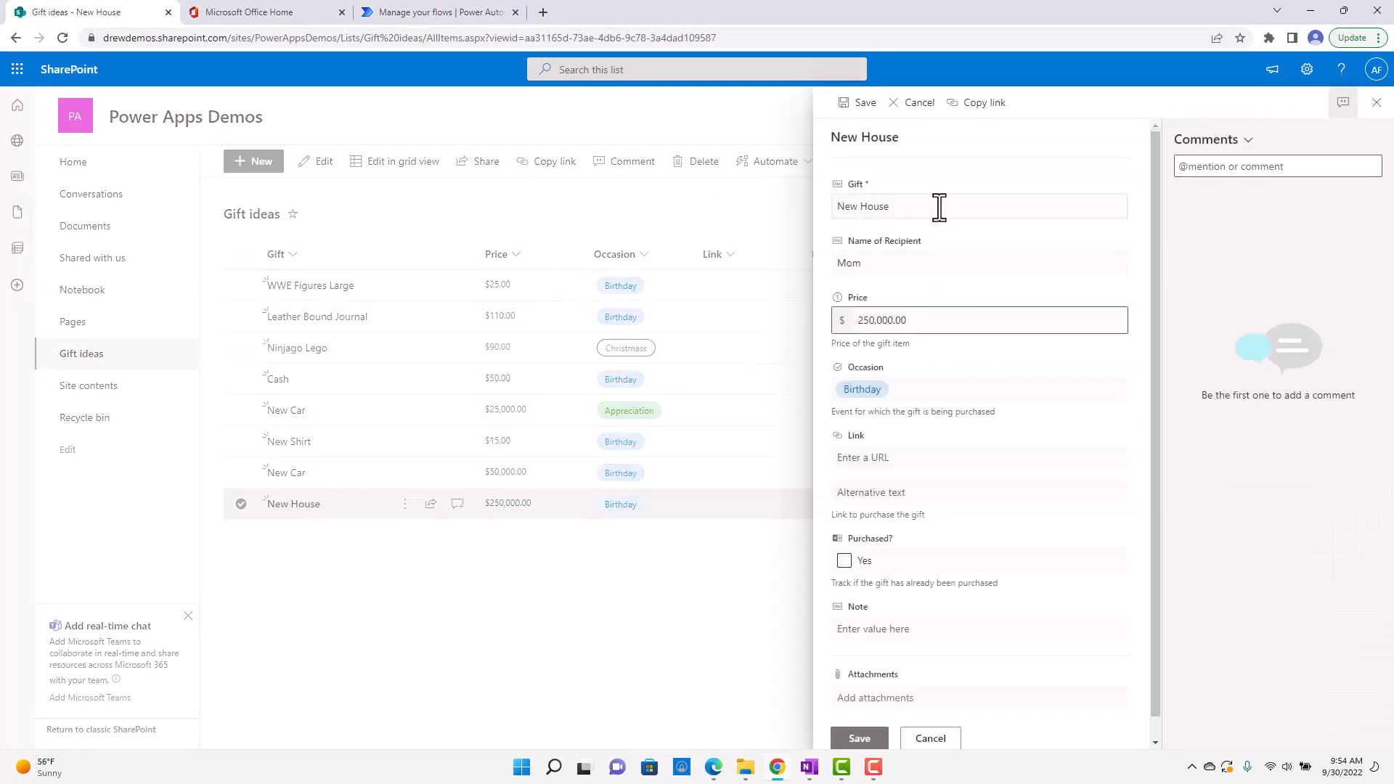
{"action": "triple_click", "coordinate": [939, 207]}
{"action": "key", "text": "BackSpace"}
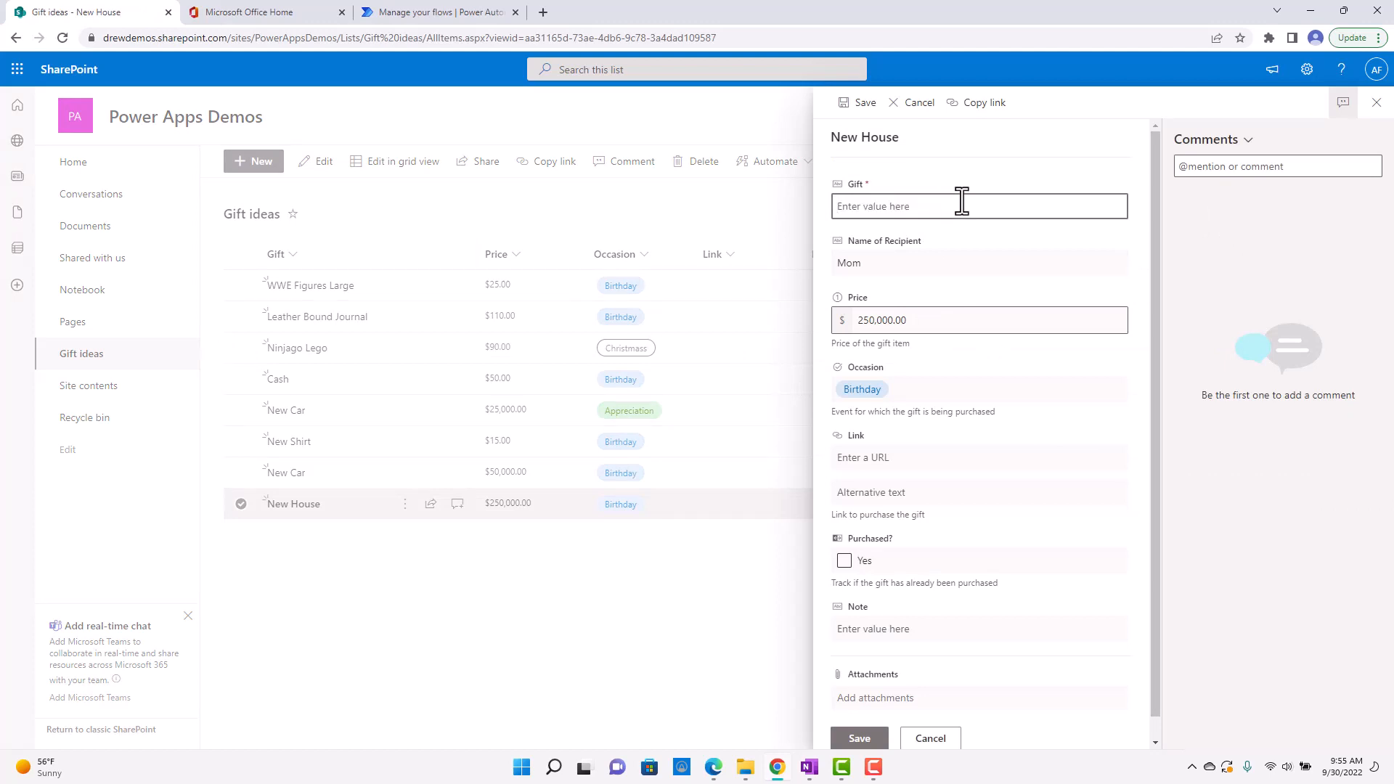
{"action": "type", "text": "New Kitchen Table"}
{"action": "triple_click", "coordinate": [936, 318]}
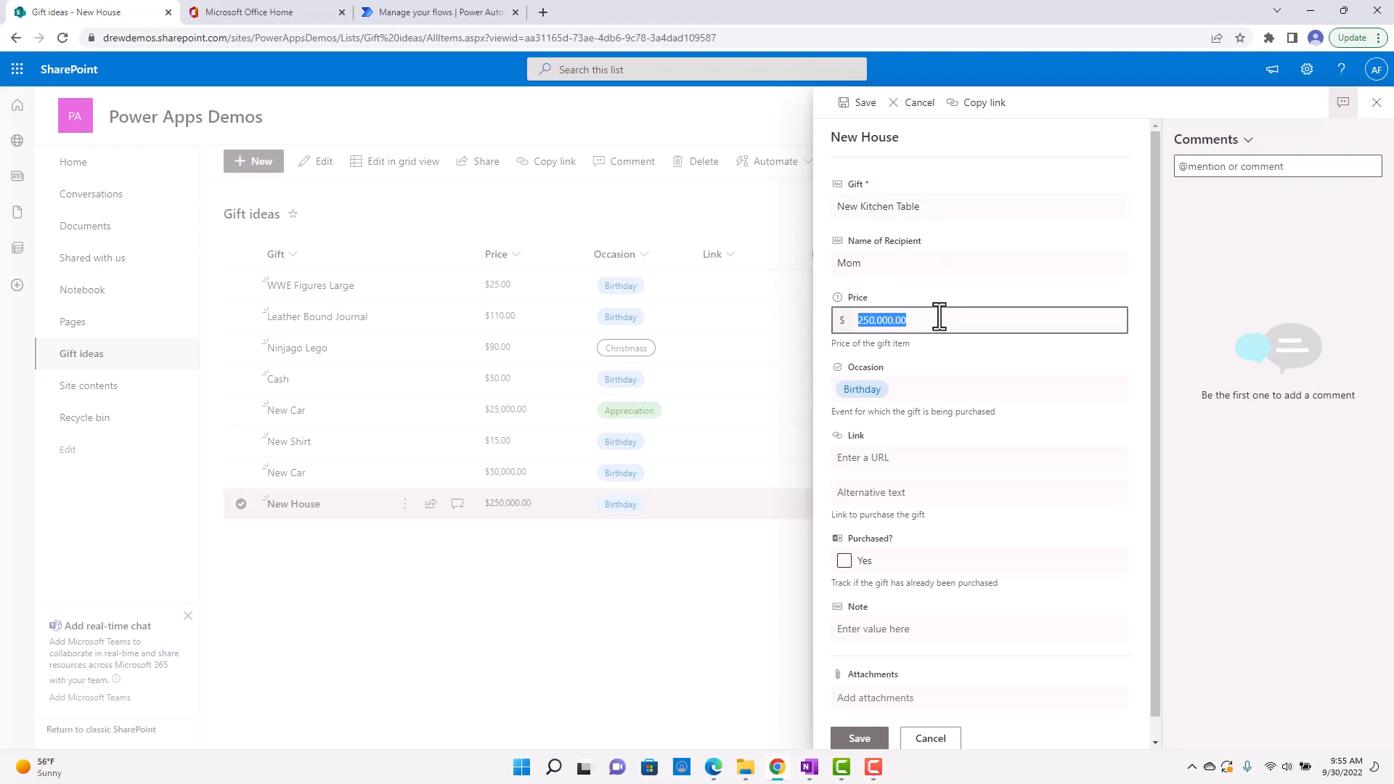
{"action": "type", "text": "5"}
Set the edited item's Note to Submit, keeping Birthday as the Occasion, and save the item.
{"action": "left_click", "coordinate": [937, 384]}
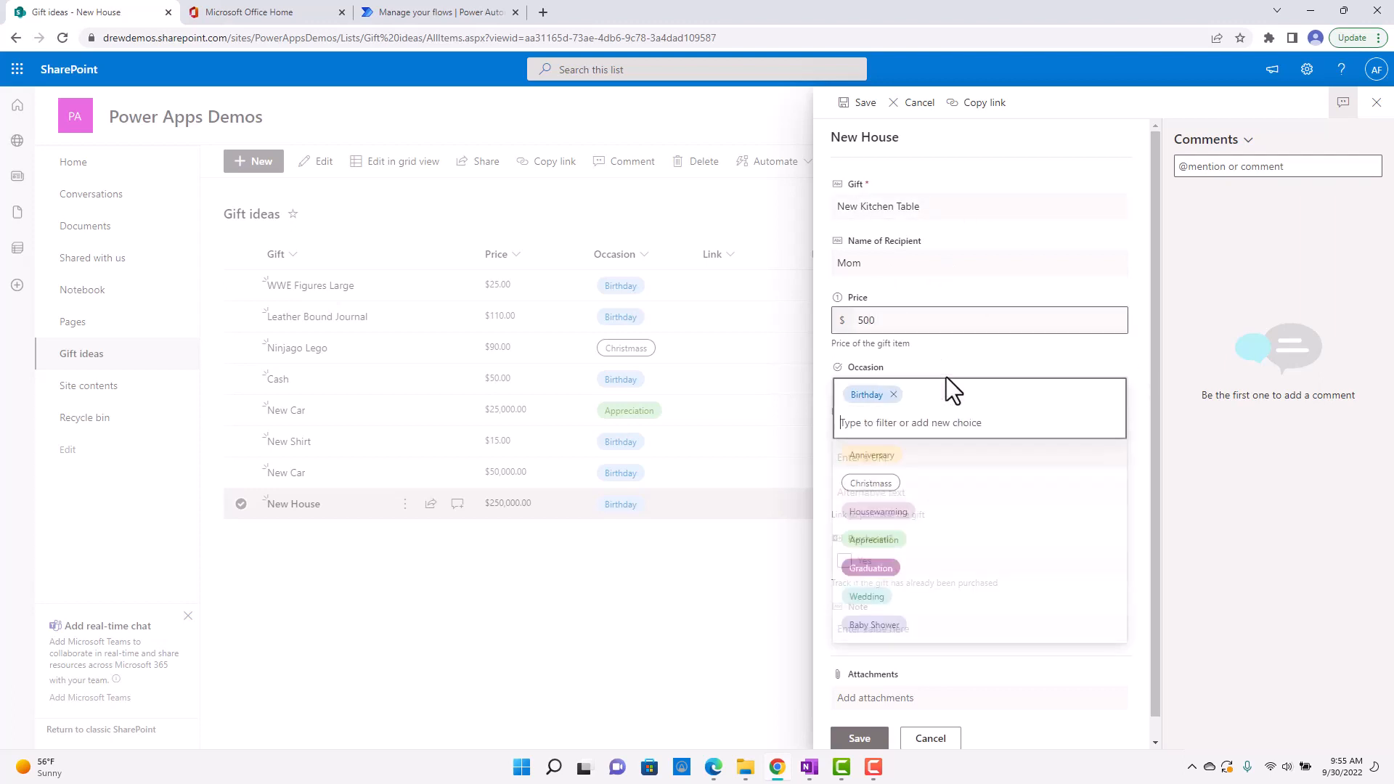
{"action": "left_click", "coordinate": [957, 360]}
{"action": "scroll", "coordinate": [893, 602], "scroll_direction": "down", "scroll_amount": 1}
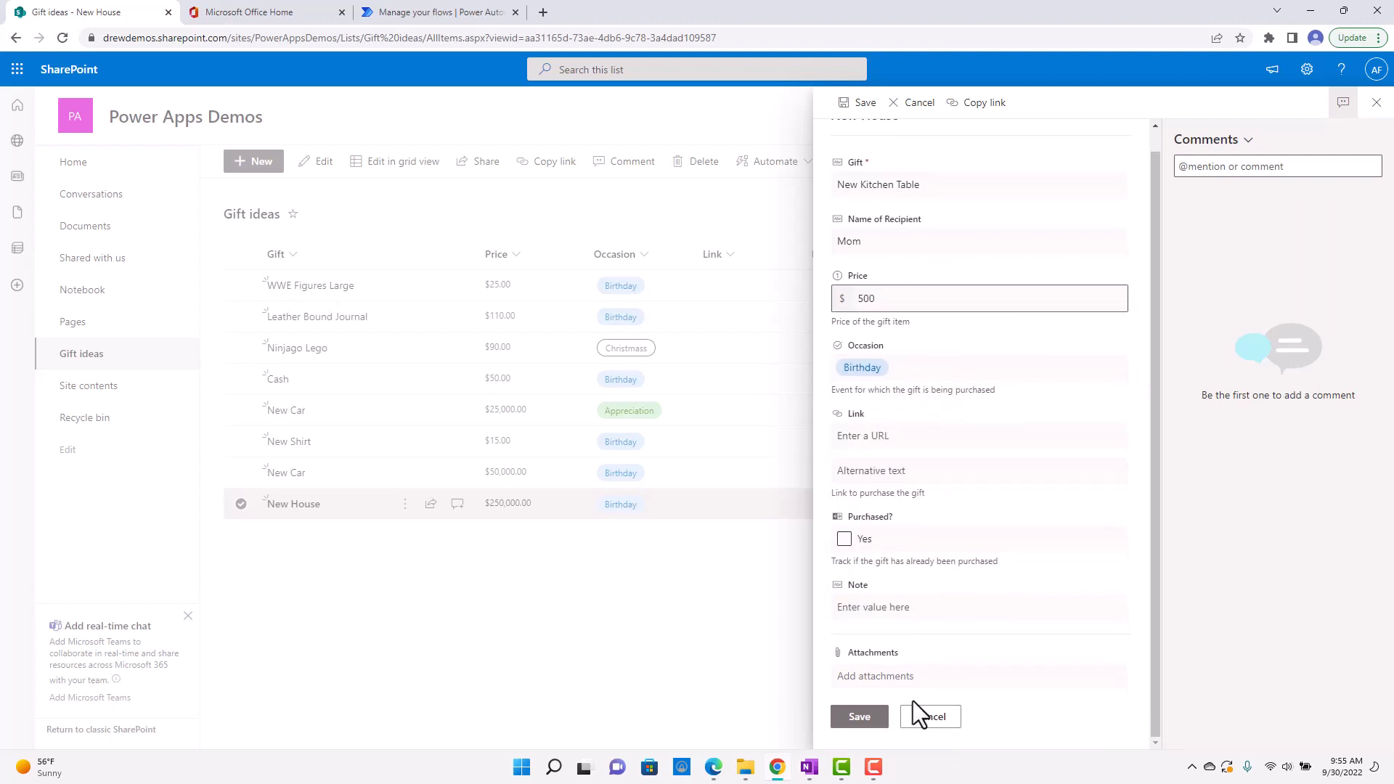
{"action": "left_click", "coordinate": [923, 607]}
{"action": "type", "text": "Submit"}
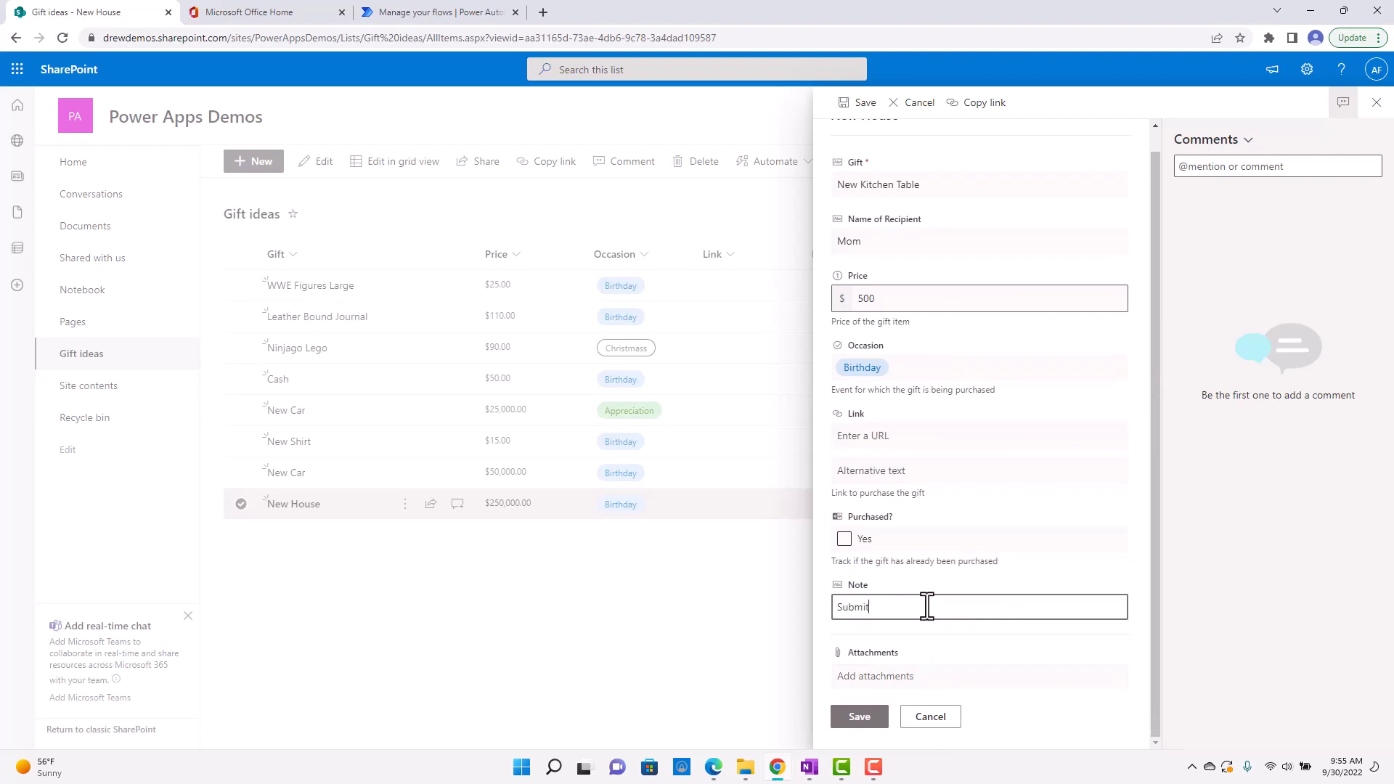
{"action": "left_click", "coordinate": [880, 728]}
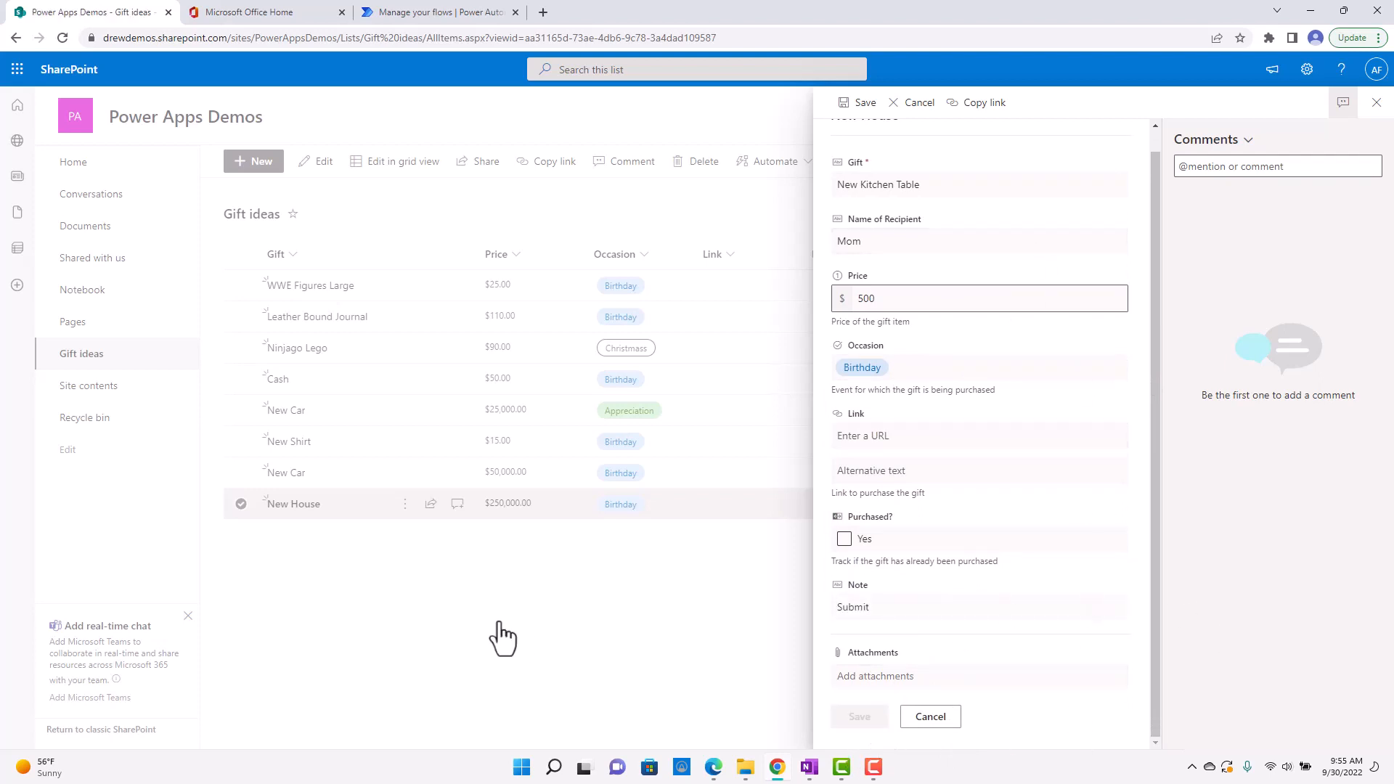
Check the Gift ideas list and the On Submit flow's run history in Power Automate for the run triggered by the edit.
{"action": "left_click", "coordinate": [751, 501]}
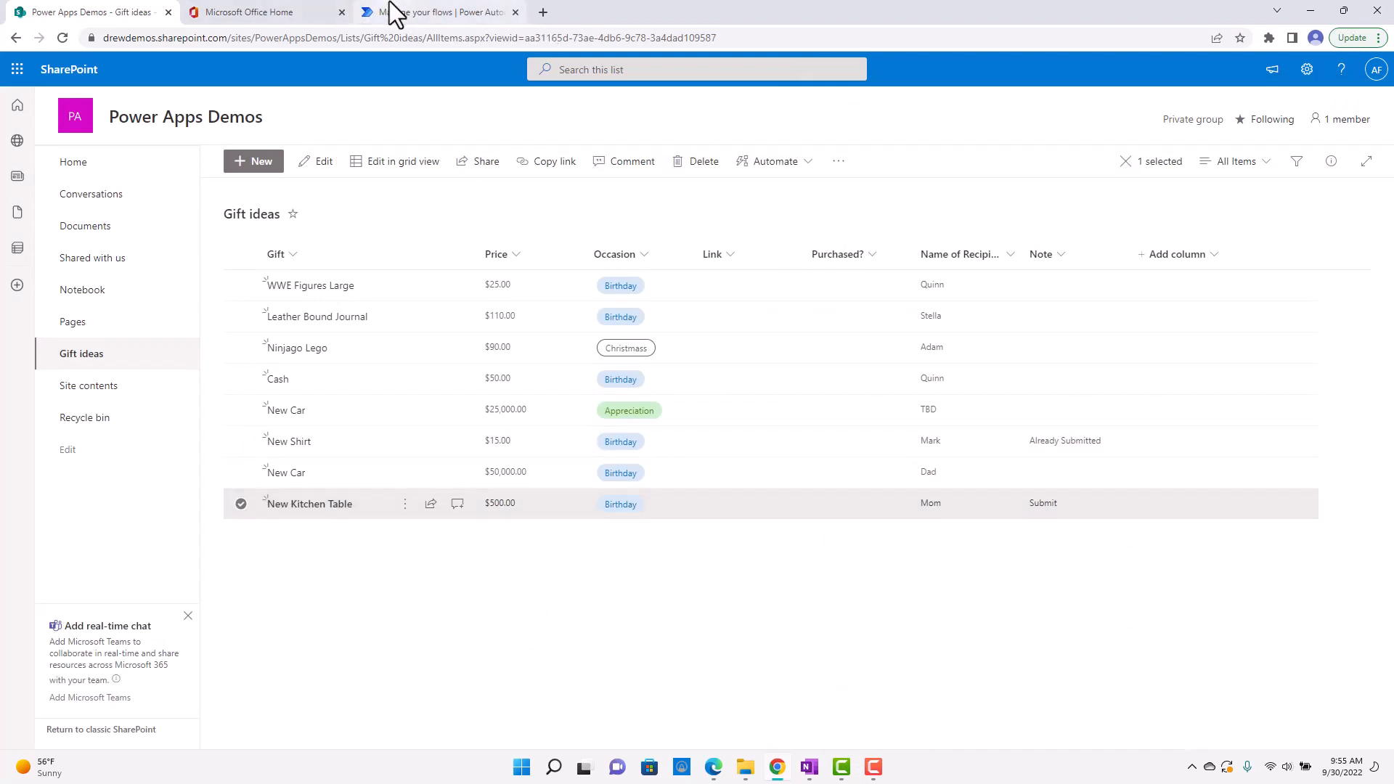
{"action": "left_click", "coordinate": [426, 13]}
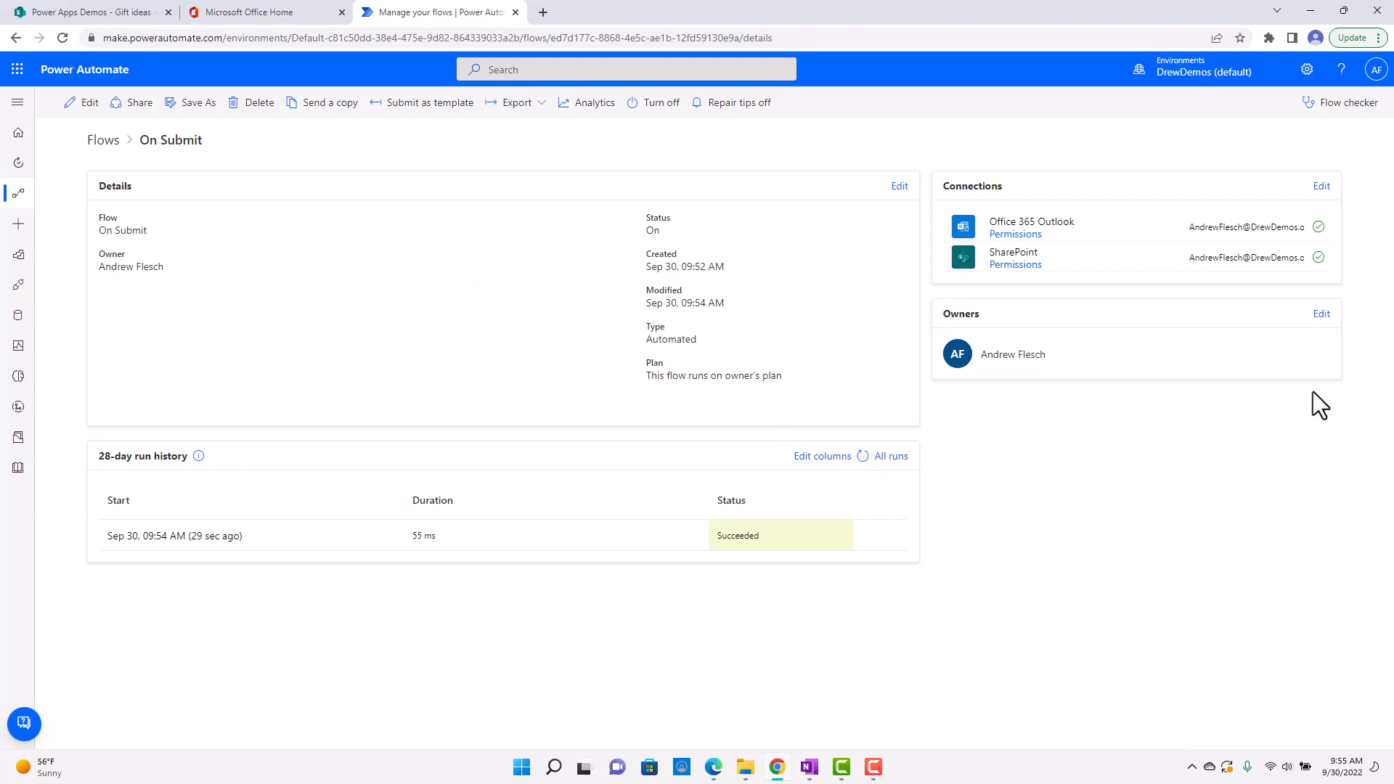
{"action": "left_click", "coordinate": [130, 12]}
{"action": "left_click", "coordinate": [449, 13]}
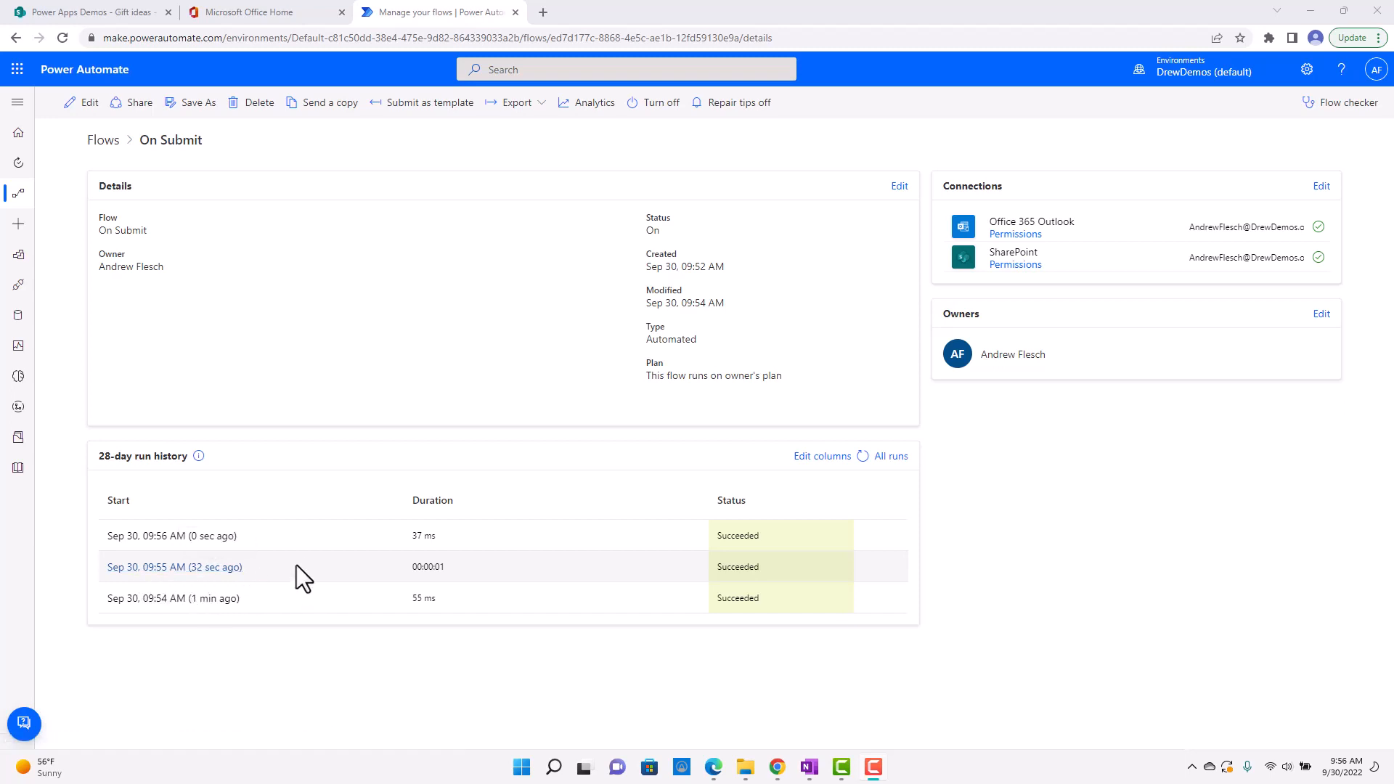
Open the 09:55 AM run and inspect its Condition, Send an email (V2) and Update item details.
{"action": "left_click", "coordinate": [186, 569]}
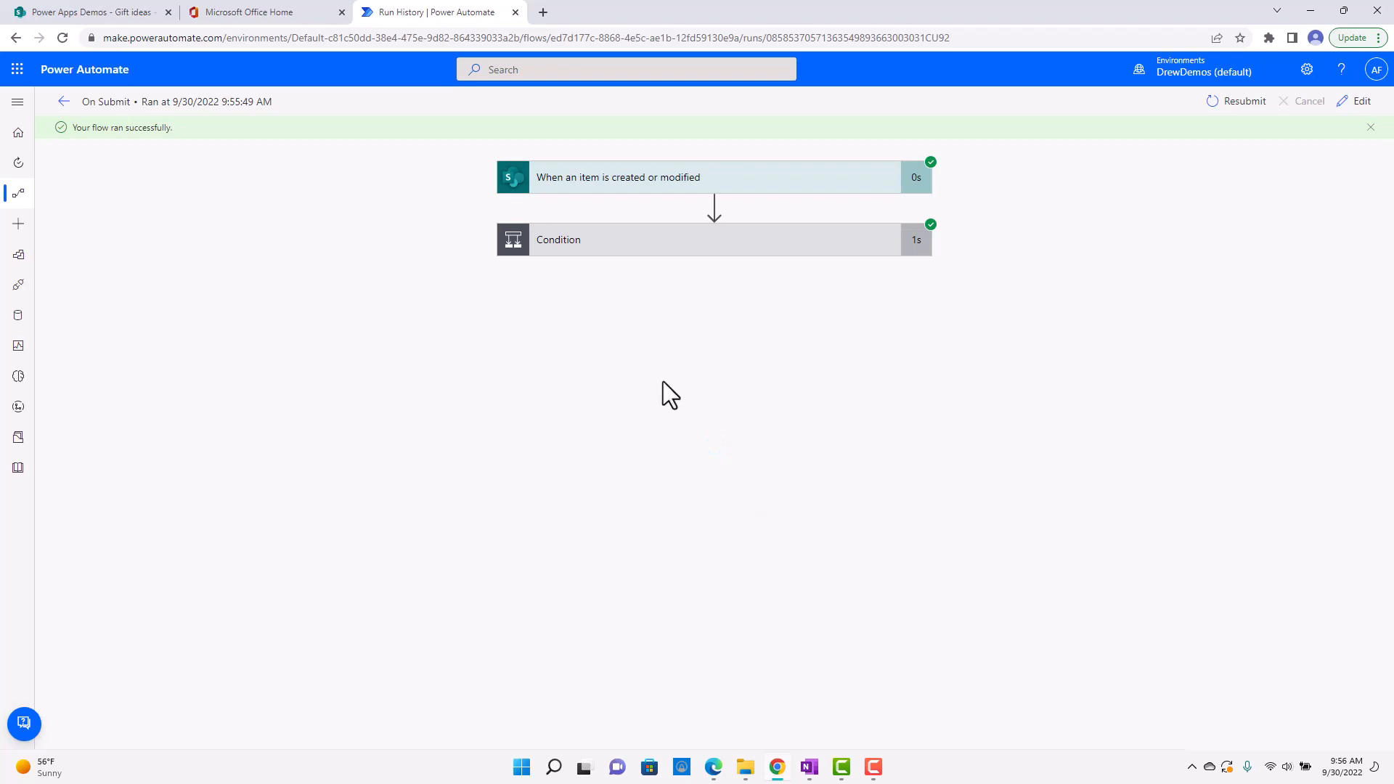
{"action": "left_click", "coordinate": [713, 254]}
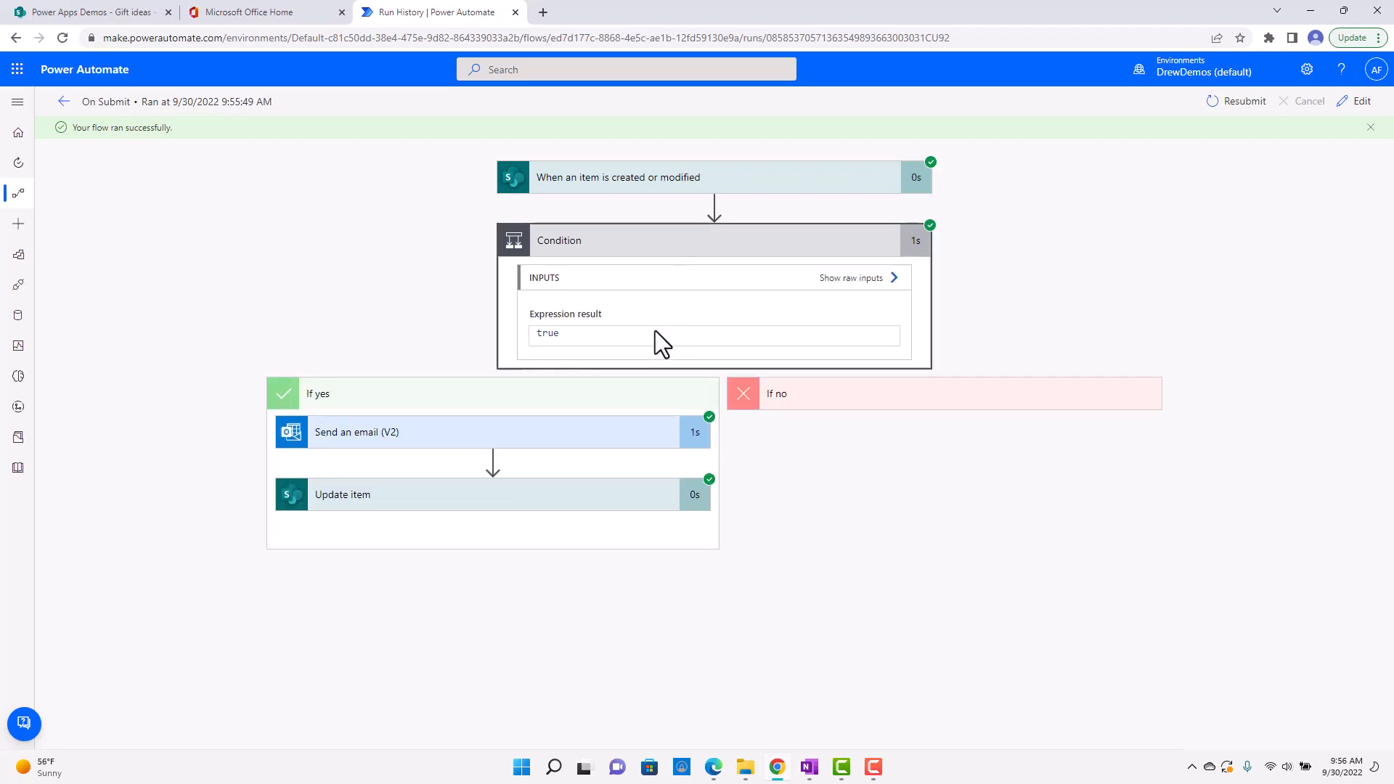
{"action": "left_click", "coordinate": [512, 435]}
{"action": "scroll", "coordinate": [460, 610], "scroll_direction": "down", "scroll_amount": 2}
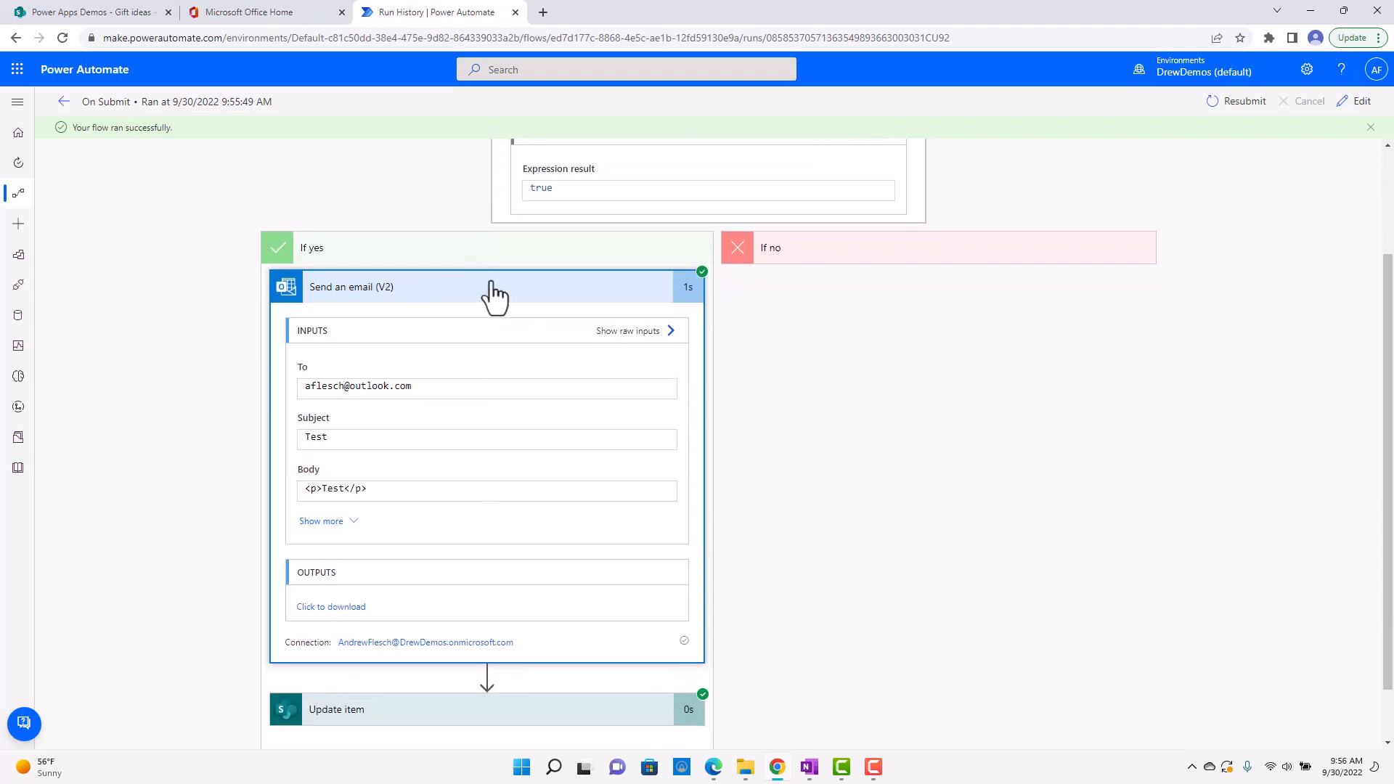
{"action": "left_click", "coordinate": [494, 290]}
{"action": "left_click", "coordinate": [439, 516]}
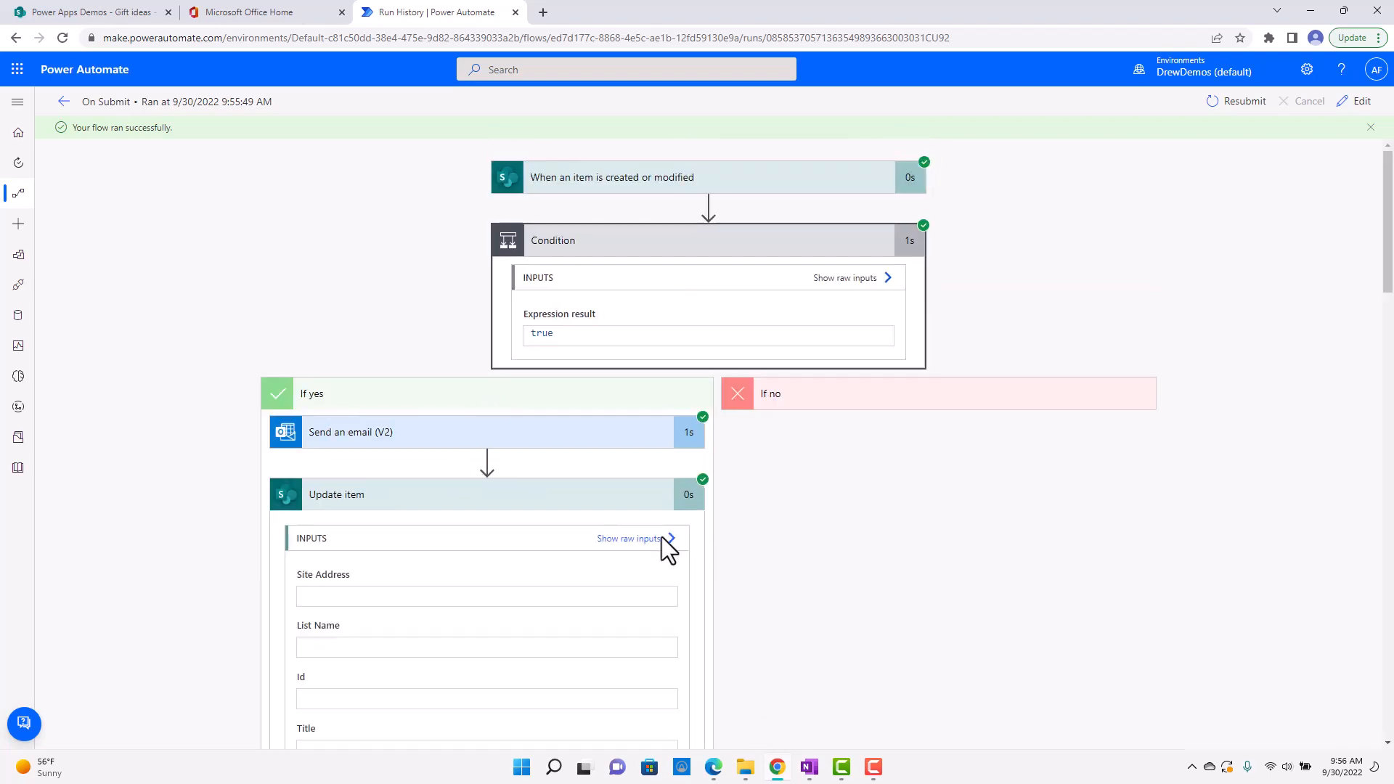
Check the Note value among the Update item action's inputs, then return to the On Submit flow's details page.
{"action": "scroll", "coordinate": [618, 552], "scroll_direction": "down", "scroll_amount": 5}
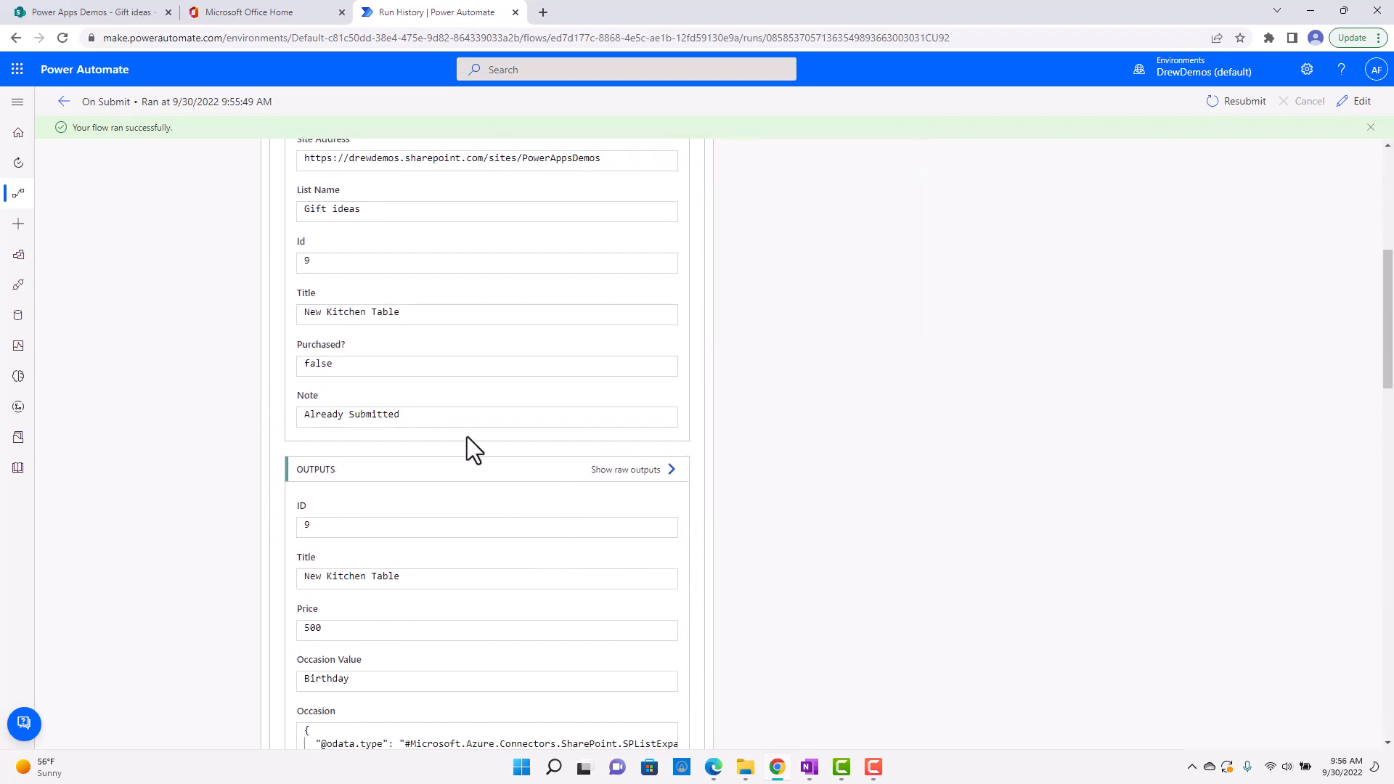
{"action": "left_click_drag", "start_coordinate": [401, 415], "coordinate": [321, 415]}
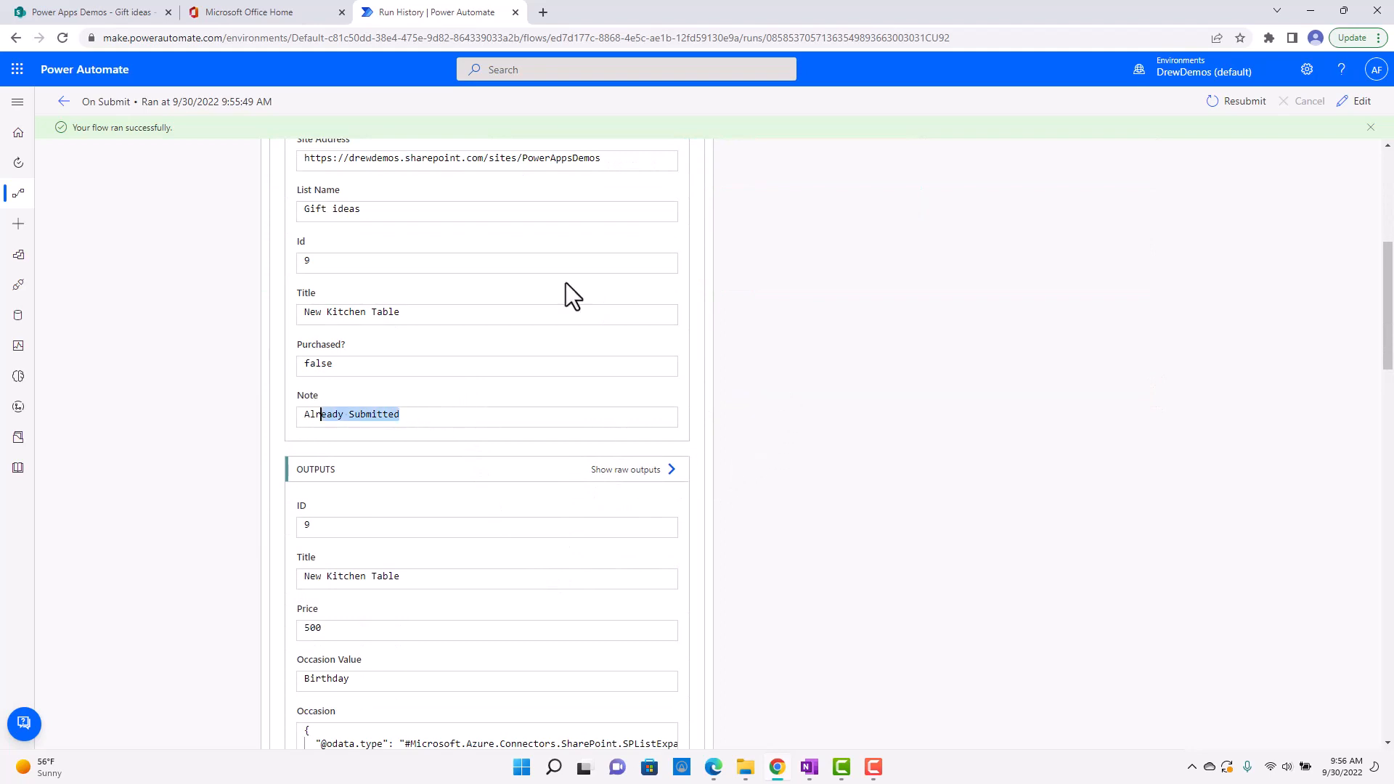
{"action": "left_click", "coordinate": [63, 101]}
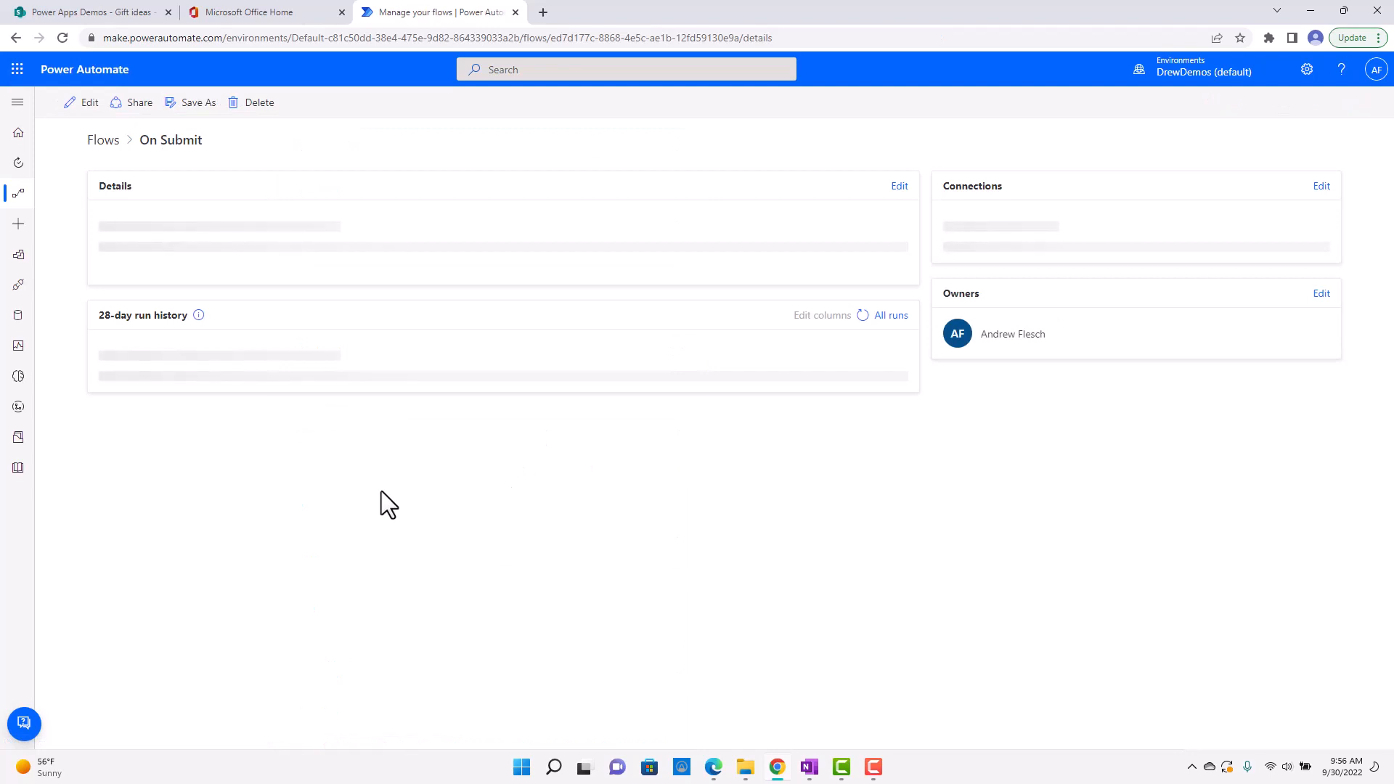
Open the 09:56 AM run, inspect its Condition's expression result, and go back to the flow's details page.
{"action": "left_click", "coordinate": [205, 538]}
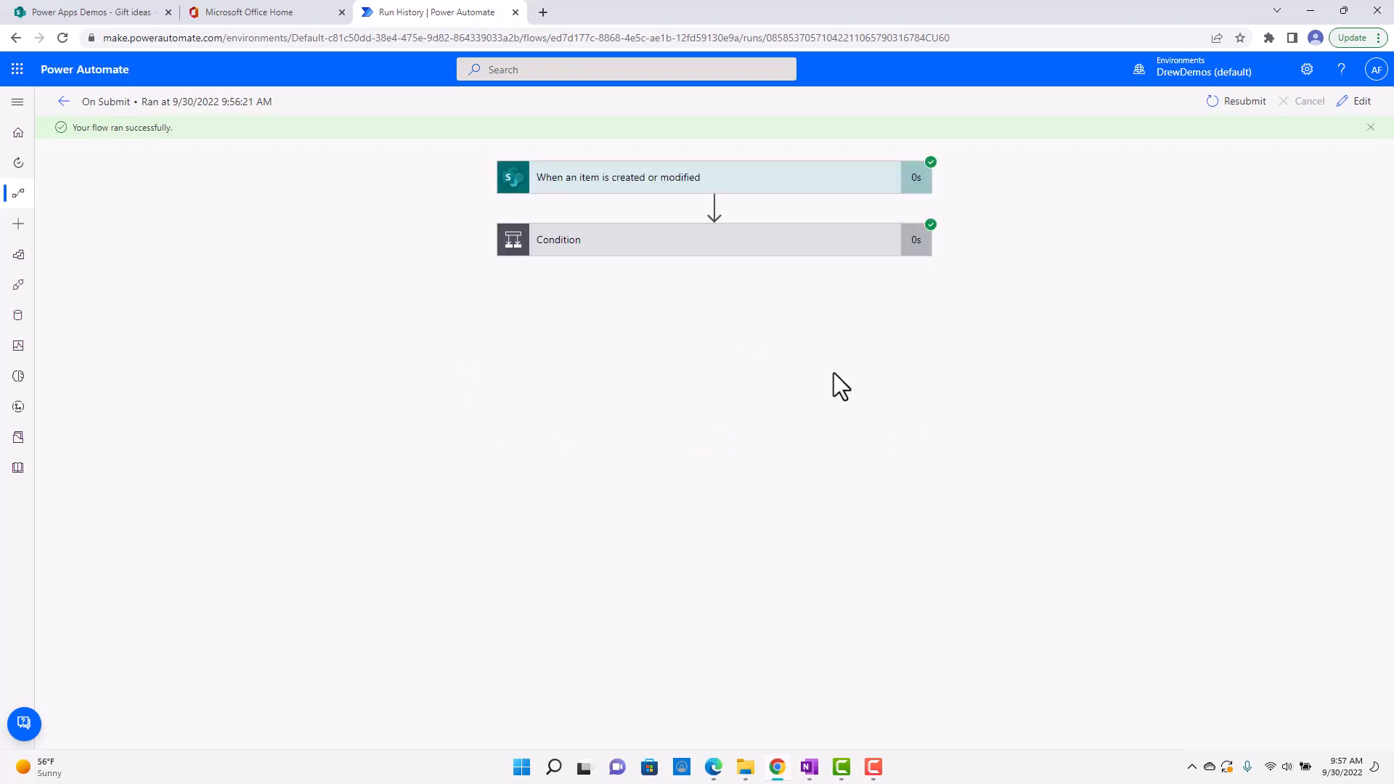
{"action": "left_click", "coordinate": [755, 247]}
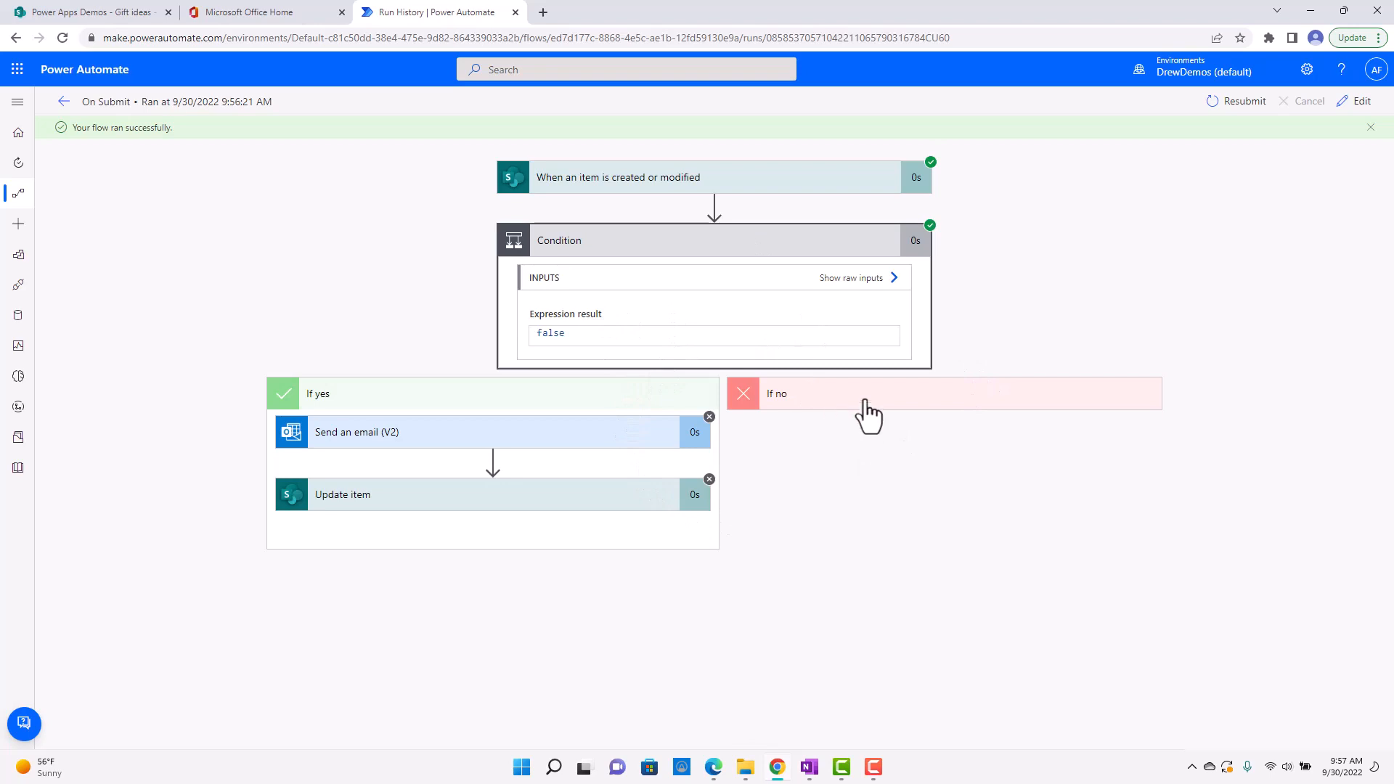
{"action": "left_click", "coordinate": [617, 243]}
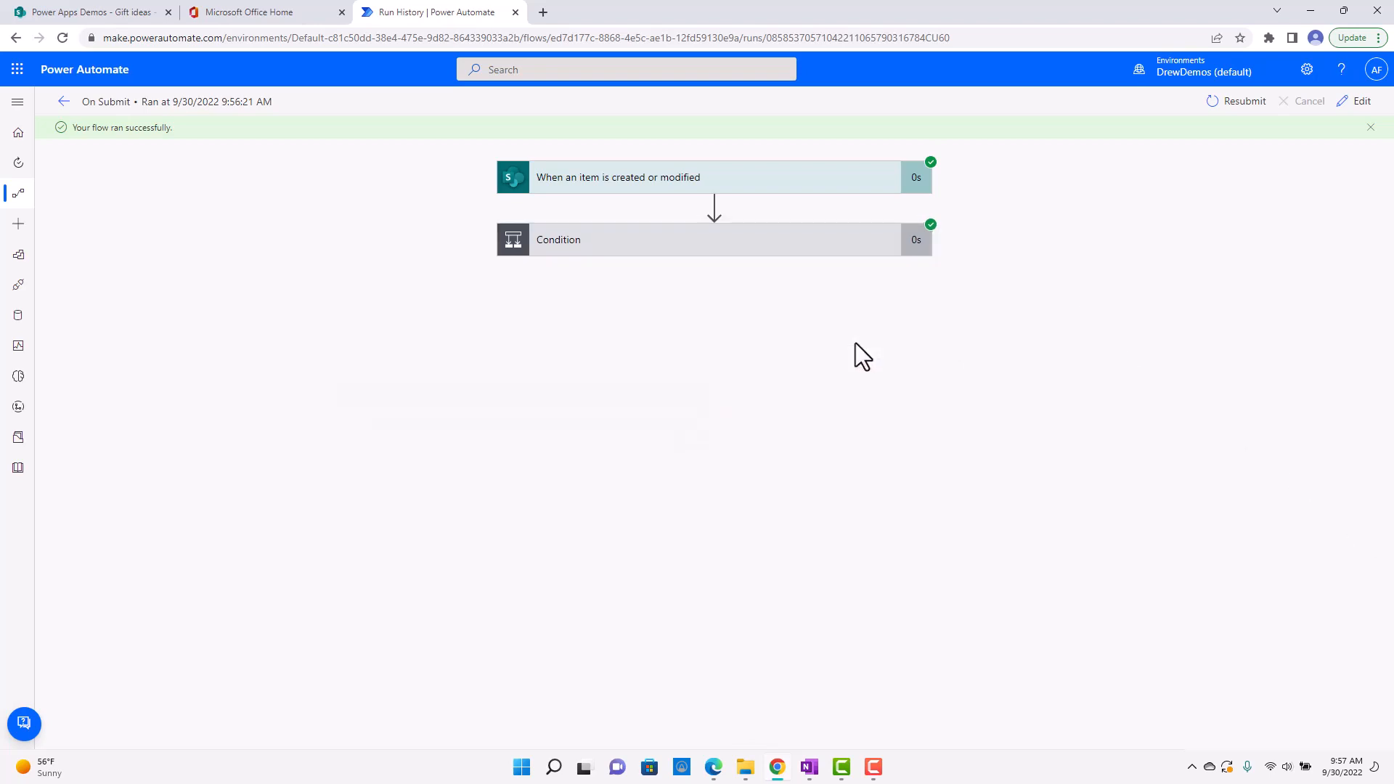
{"action": "left_click", "coordinate": [63, 101]}
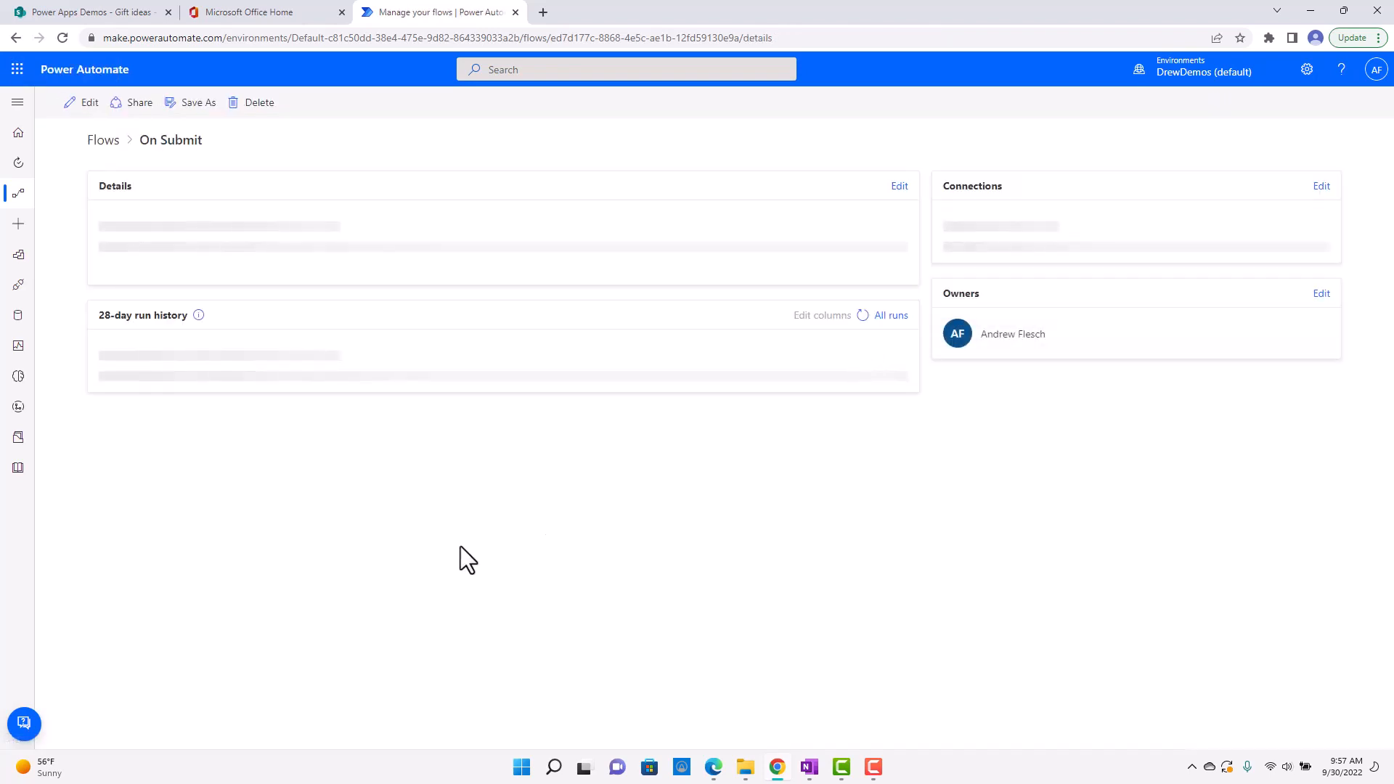